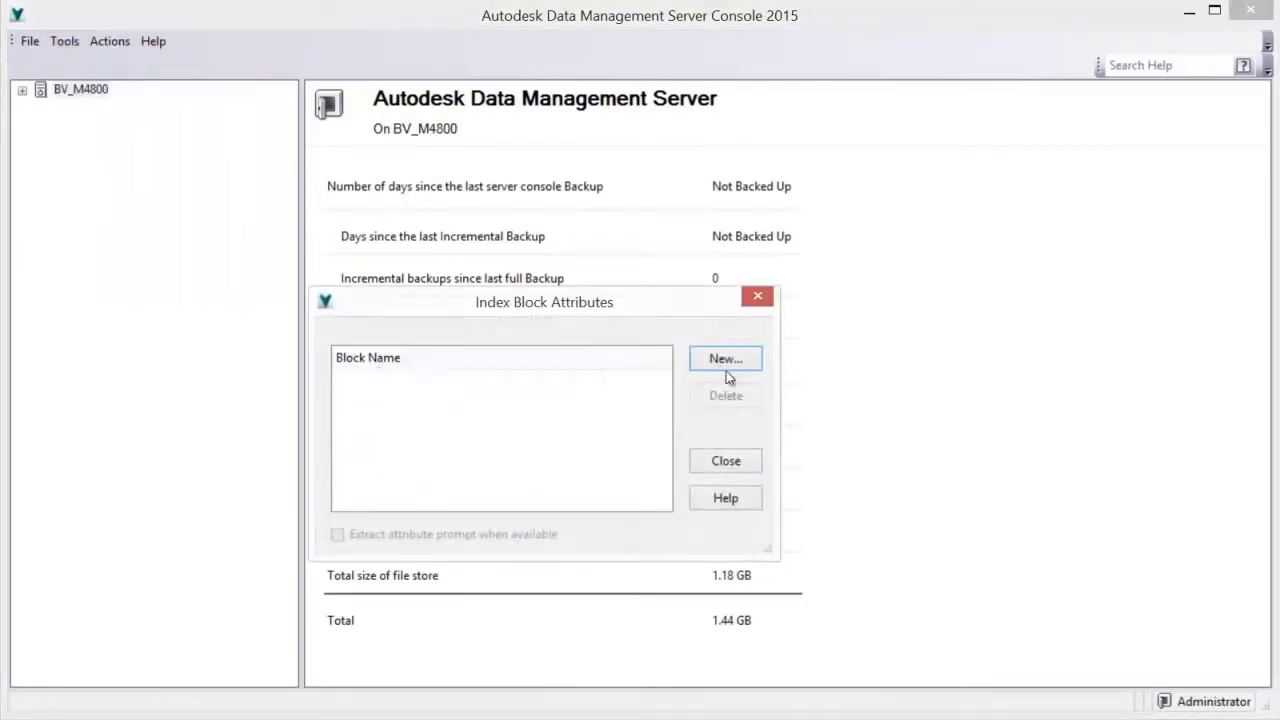
Add the block names TB-A, TB-B and TB-C to the indexed block attributes and close the list.
left_click(726, 366)
type("TB-A")
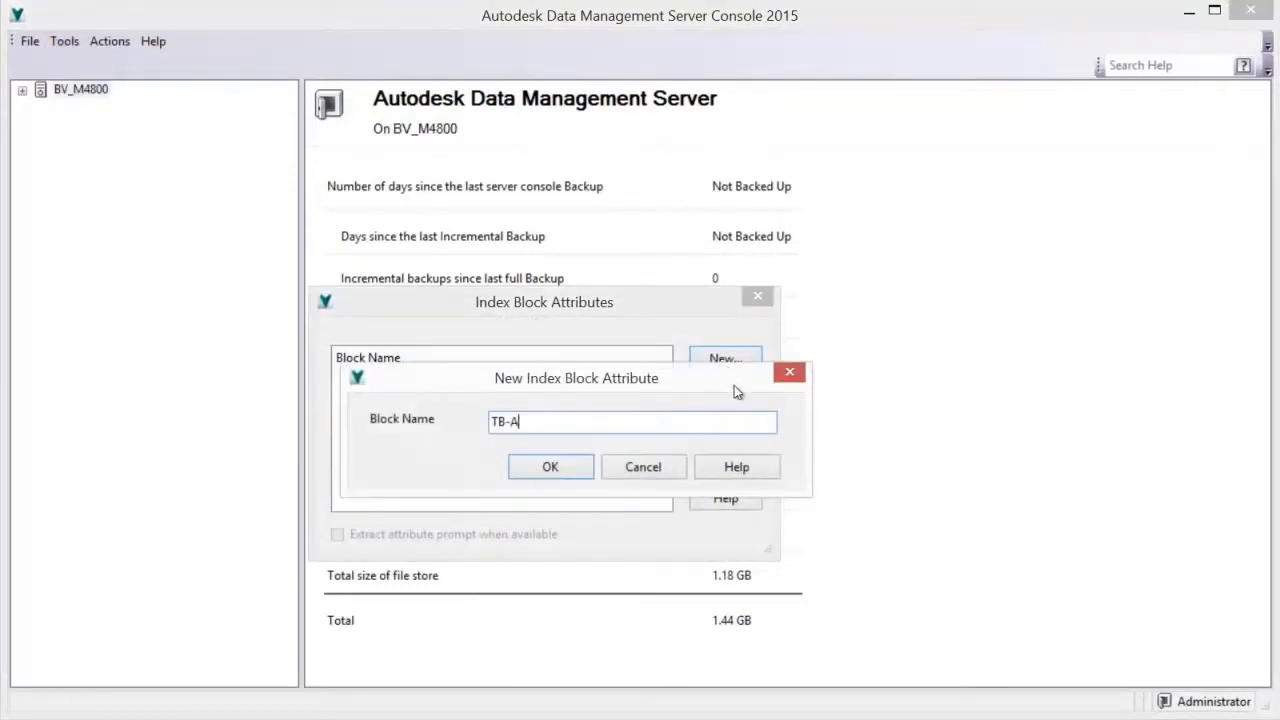
left_click(566, 466)
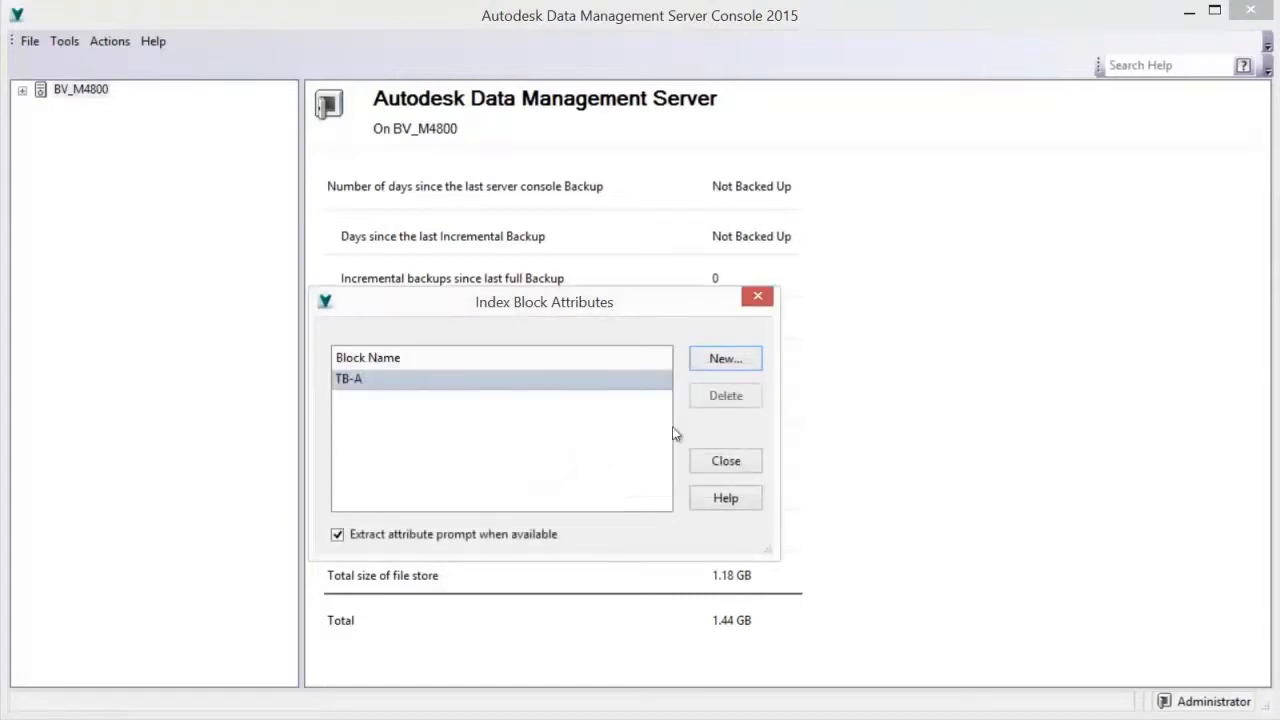
left_click(726, 360)
type("TB-B")
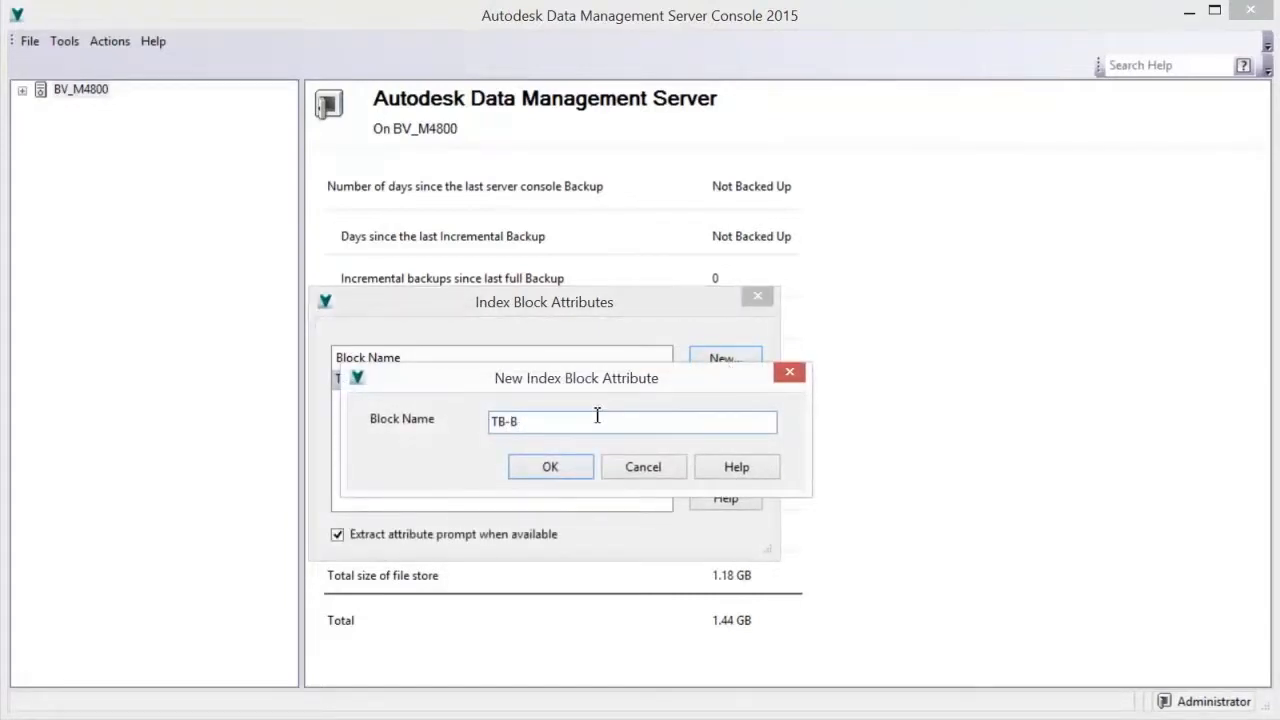
left_click(550, 468)
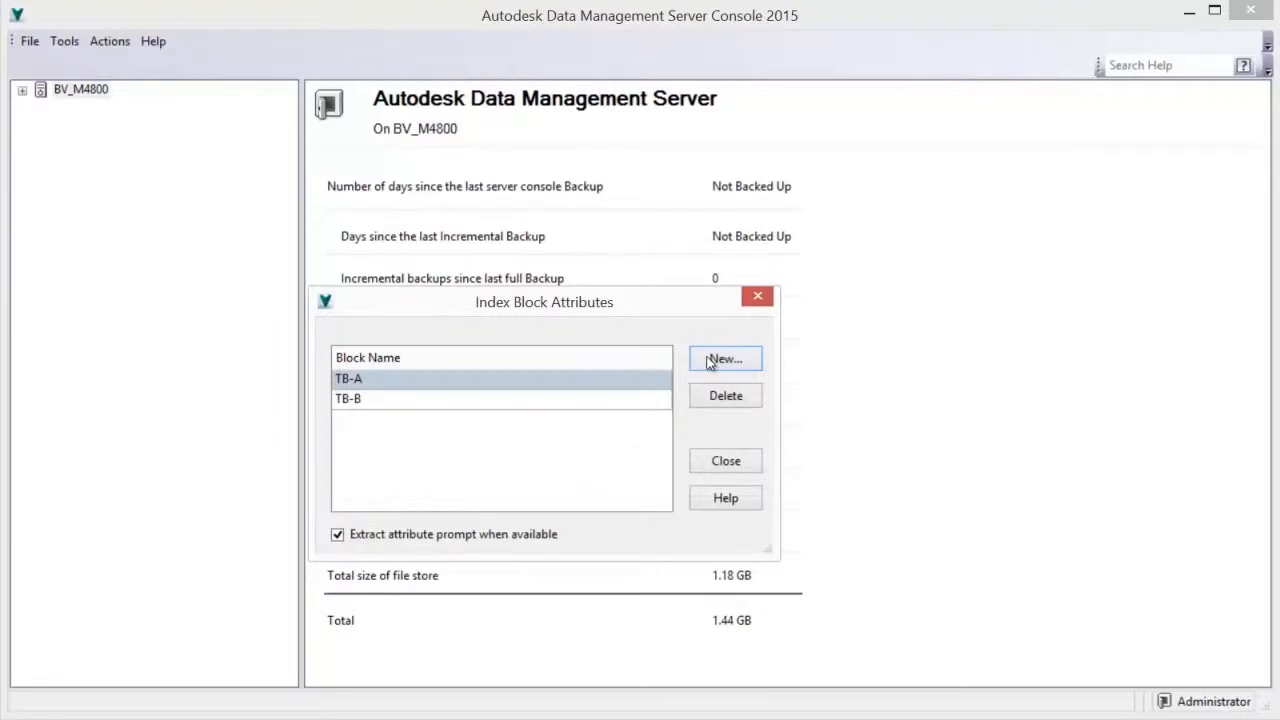
left_click(724, 360)
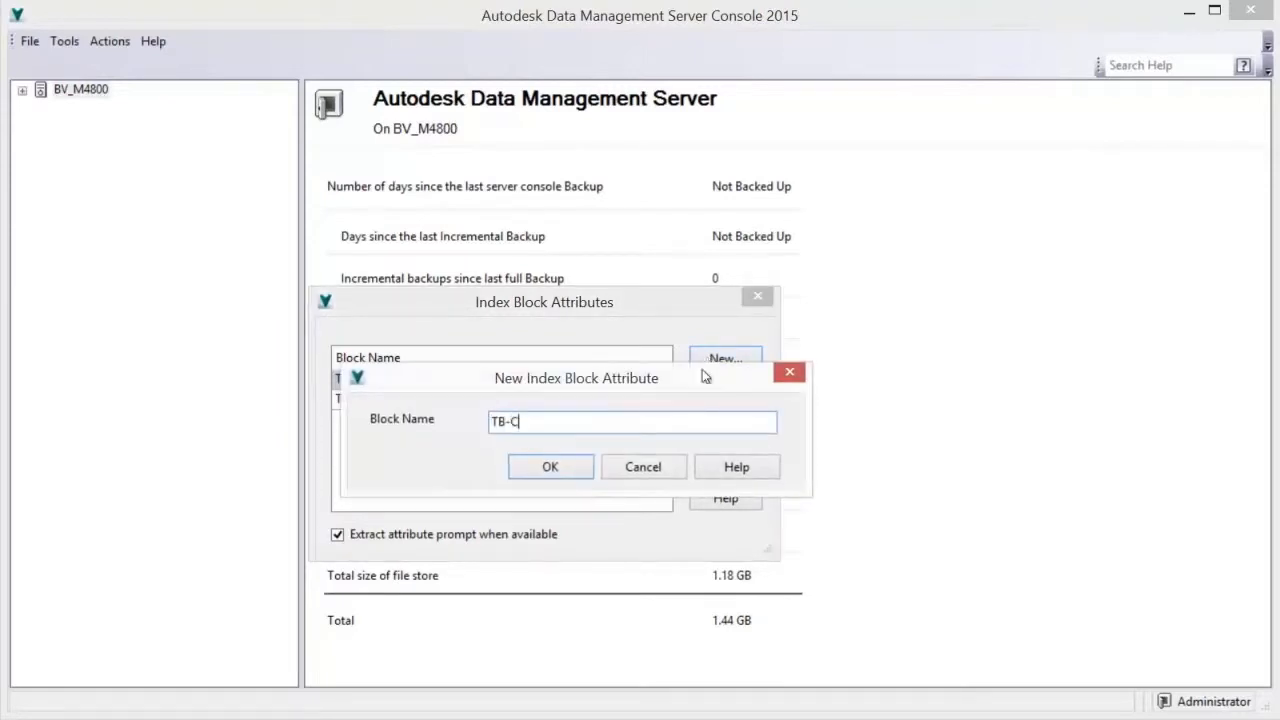
left_click(550, 467)
left_click(720, 459)
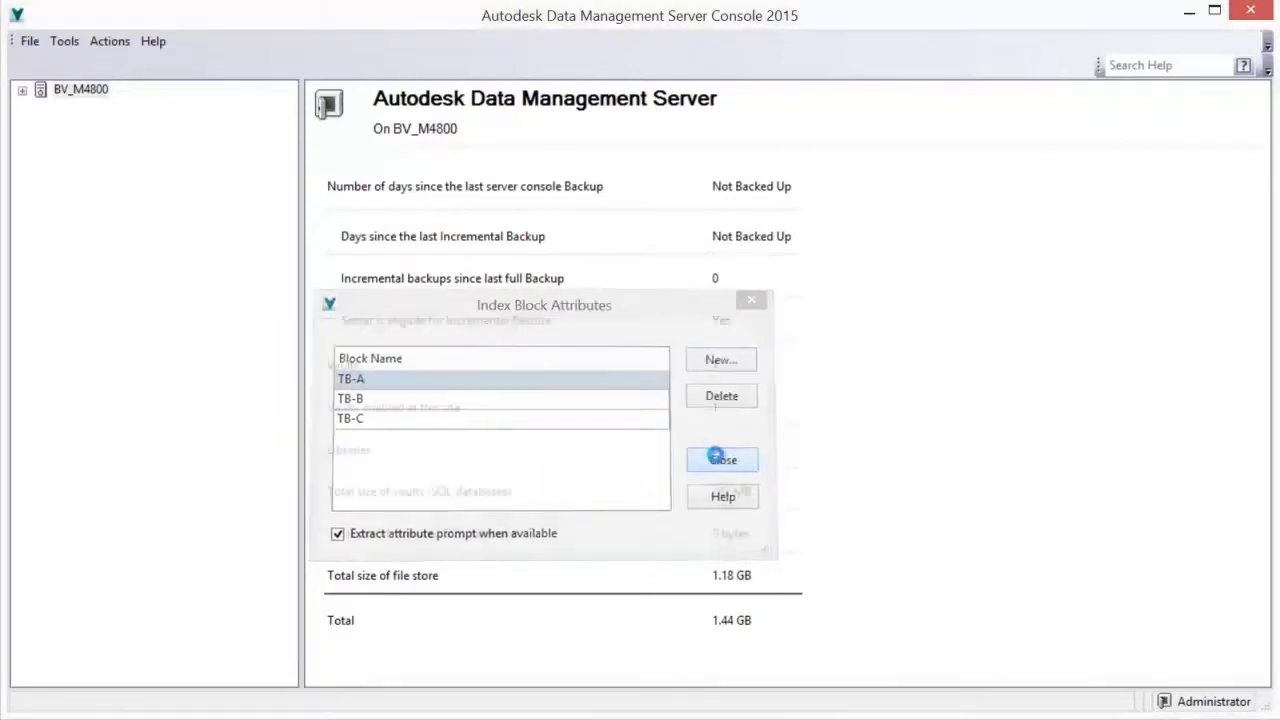
Review the active and scheduled server tasks, including their periods and frequencies, and close the list.
left_click(66, 40)
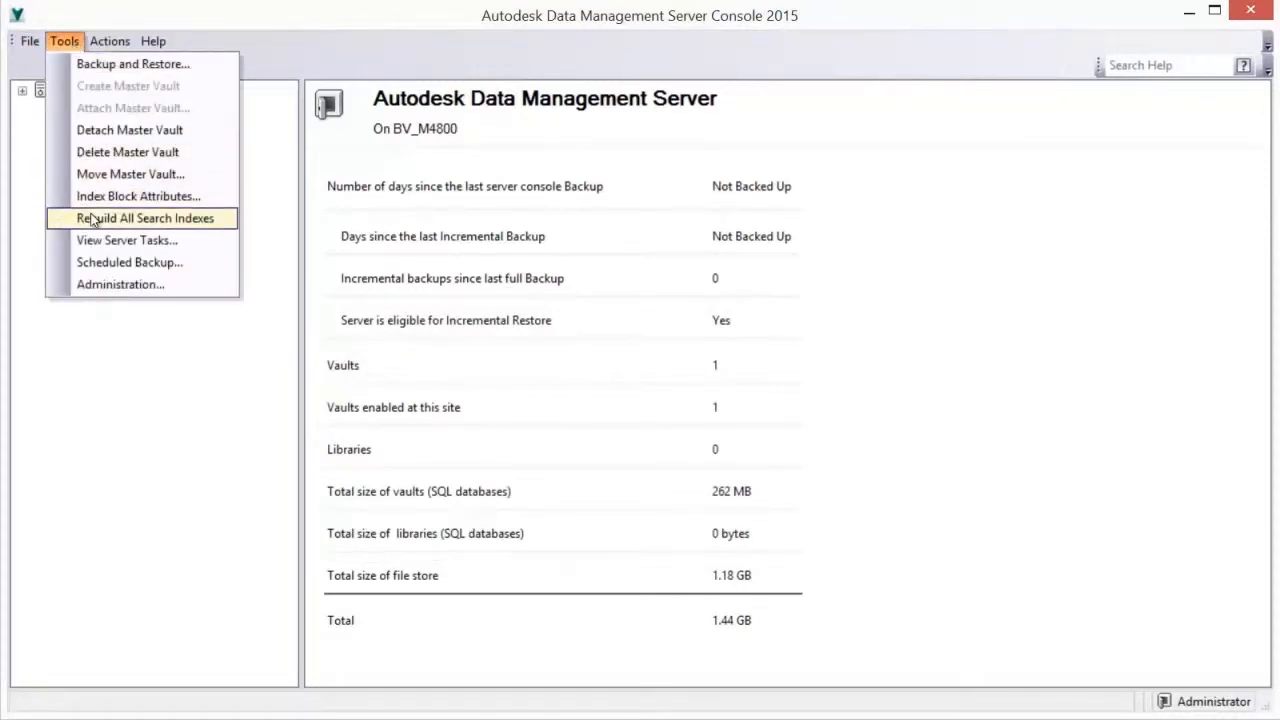
left_click(106, 240)
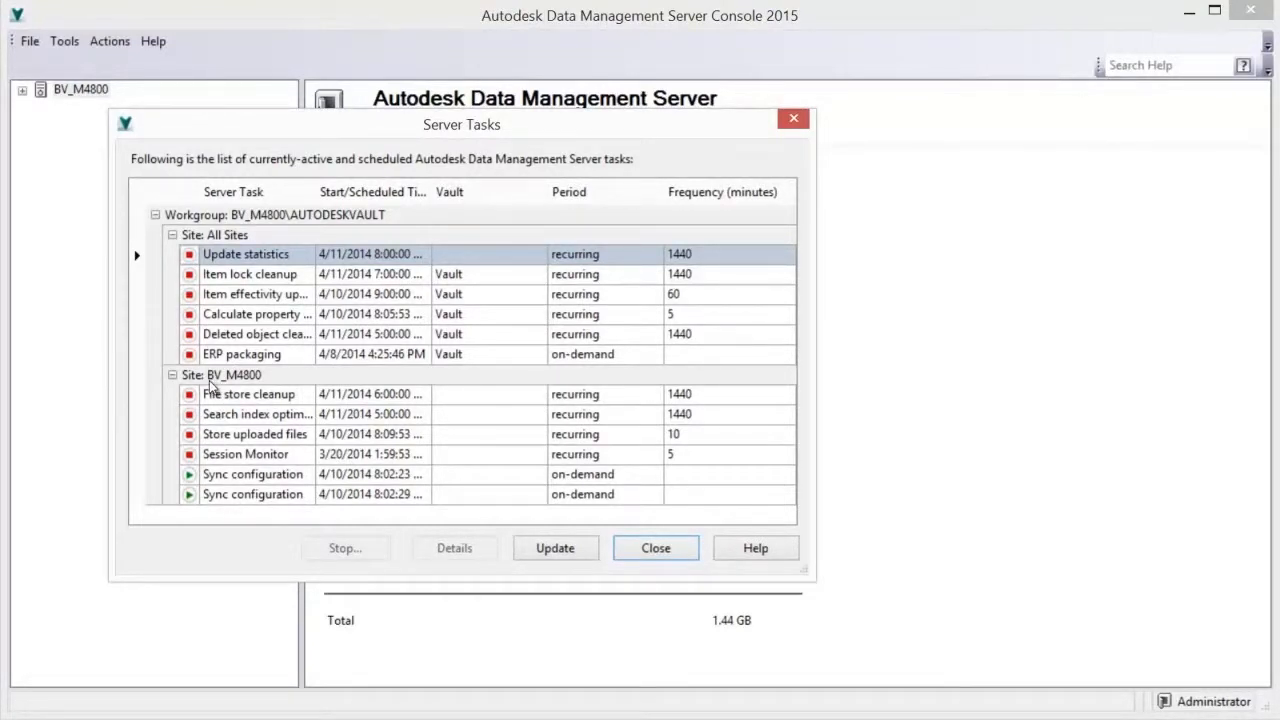
left_click(652, 549)
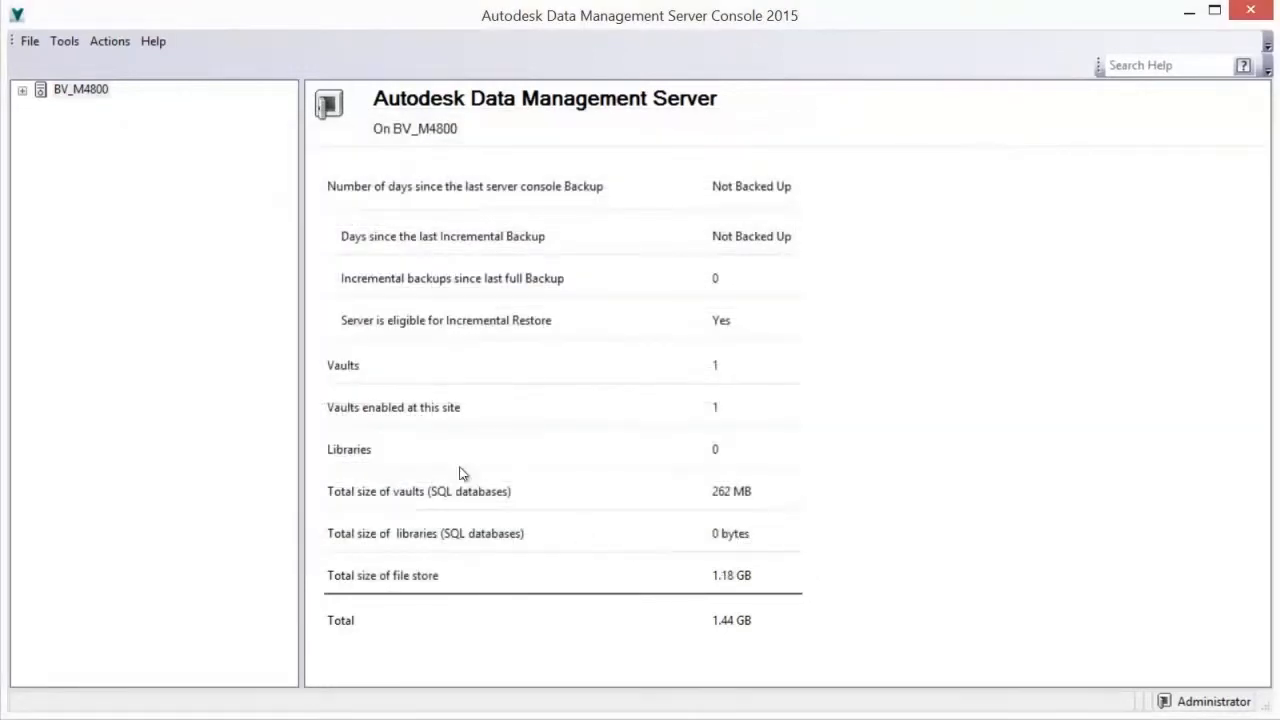
Open the scheduled backup configuration and set the backup location to the C:\ drive.
left_click(64, 42)
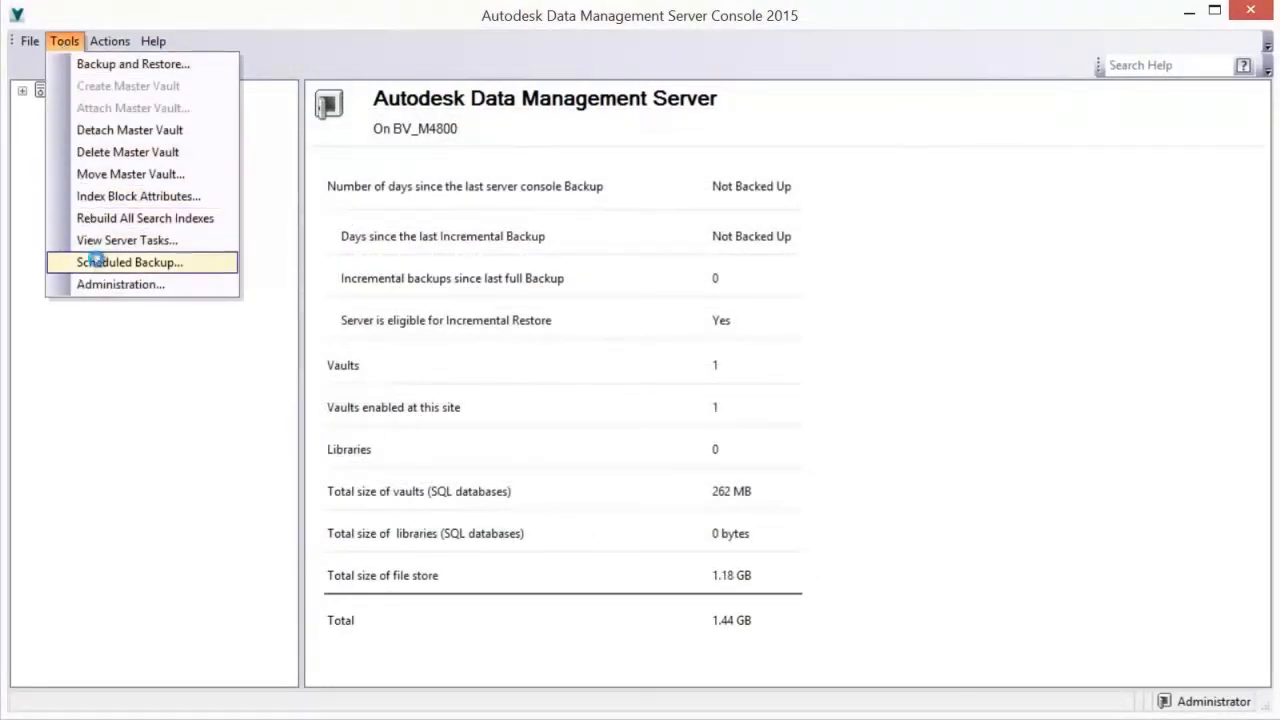
left_click(97, 263)
left_click_drag(338, 147, 344, 54)
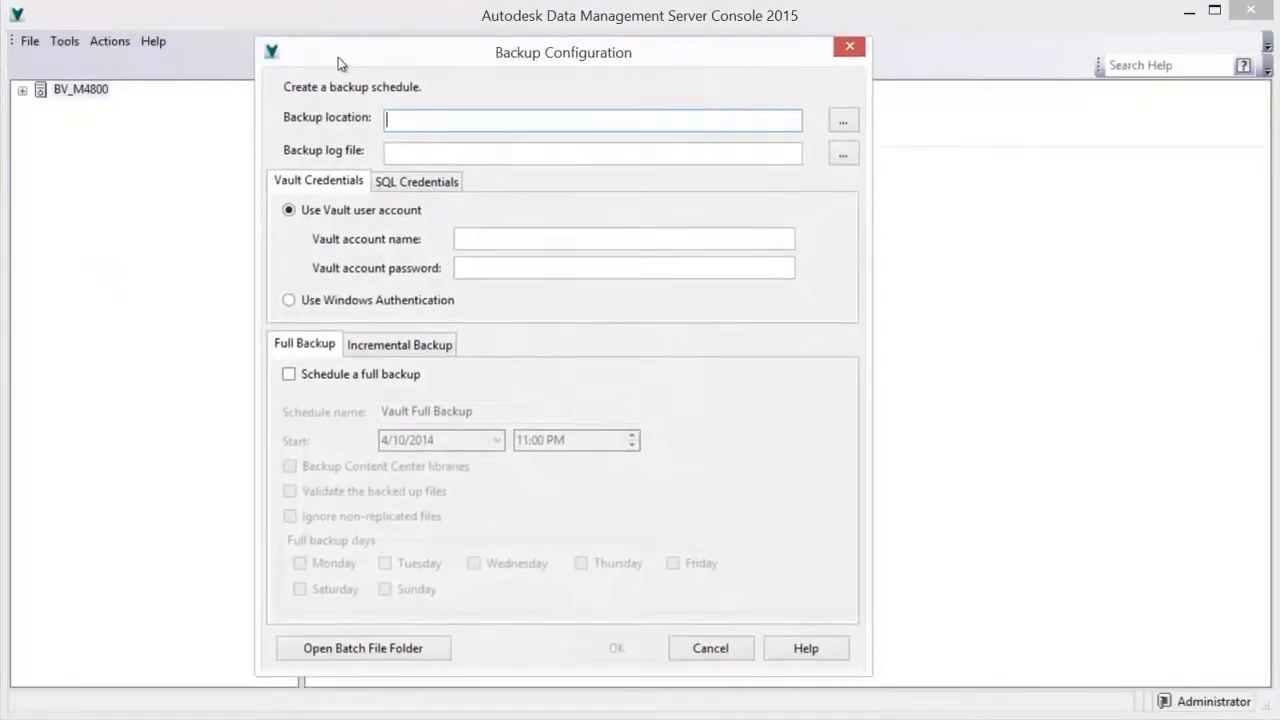
left_click(841, 120)
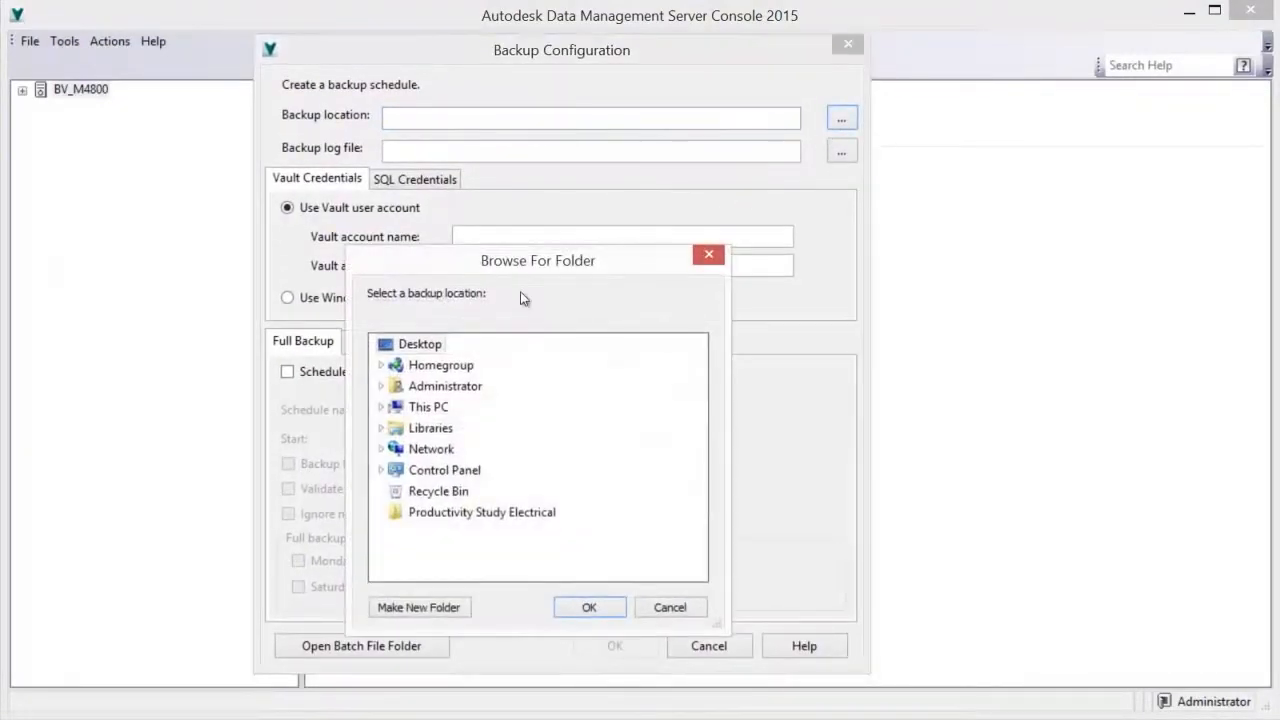
left_click(425, 407)
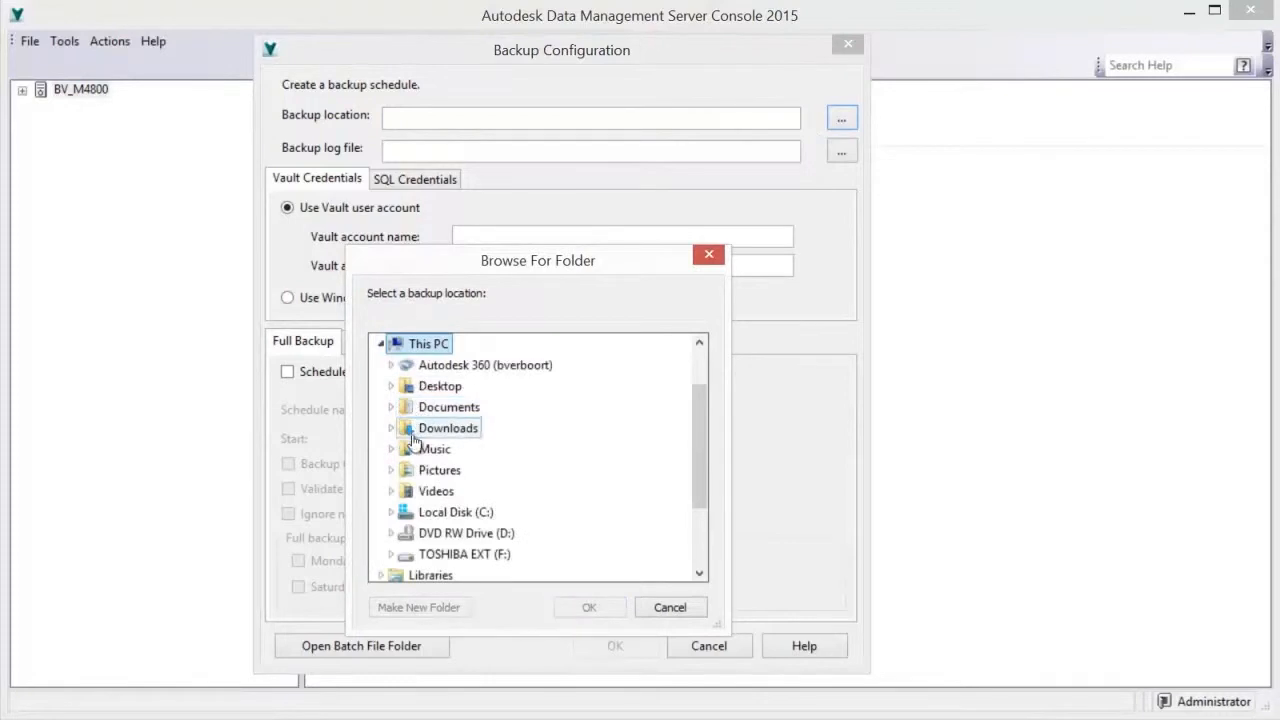
left_click(425, 512)
left_click(589, 607)
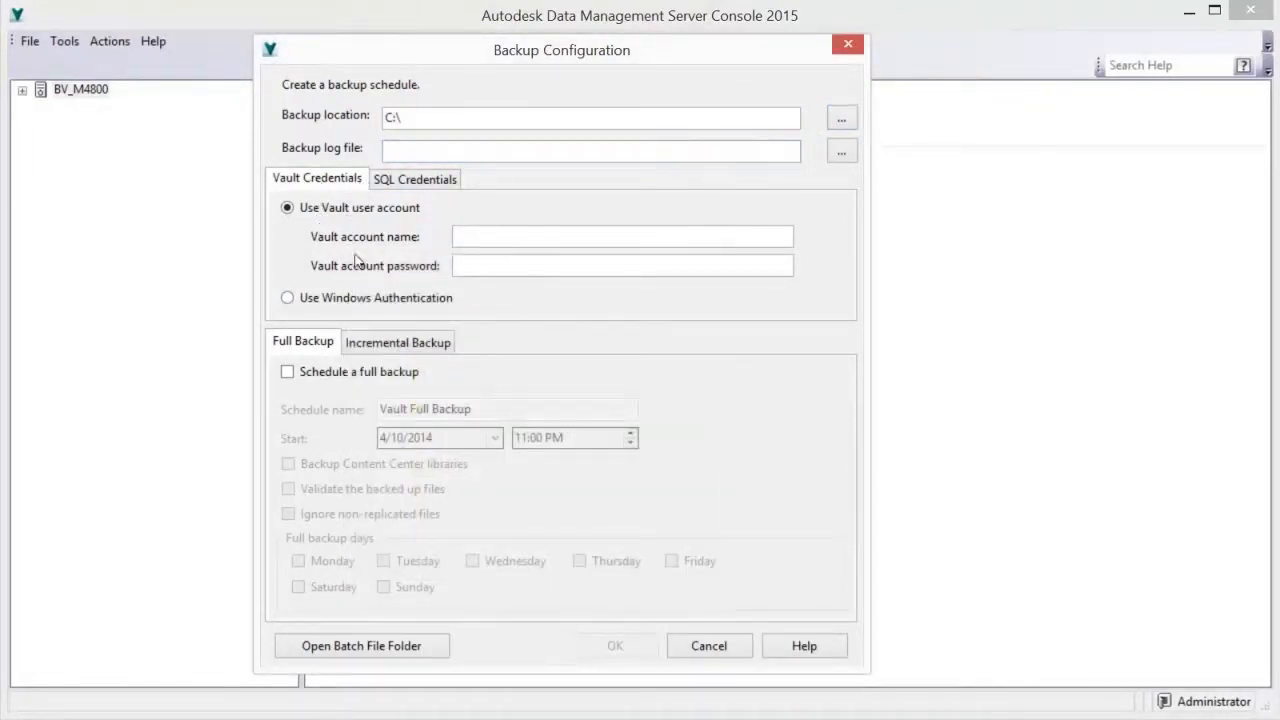
left_click(486, 266)
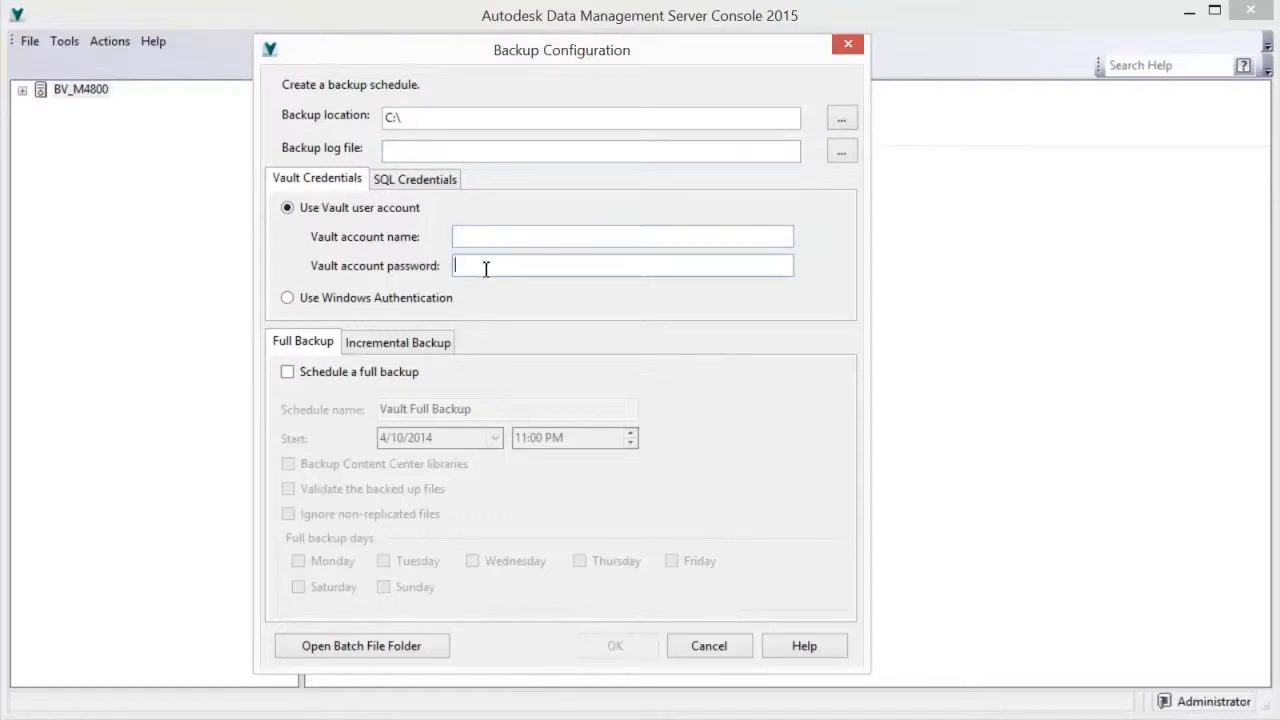
Schedule a full backup with validation of the backed up files on Monday, Tuesday, Wednesday and Friday, and accept the configuration.
left_click(287, 372)
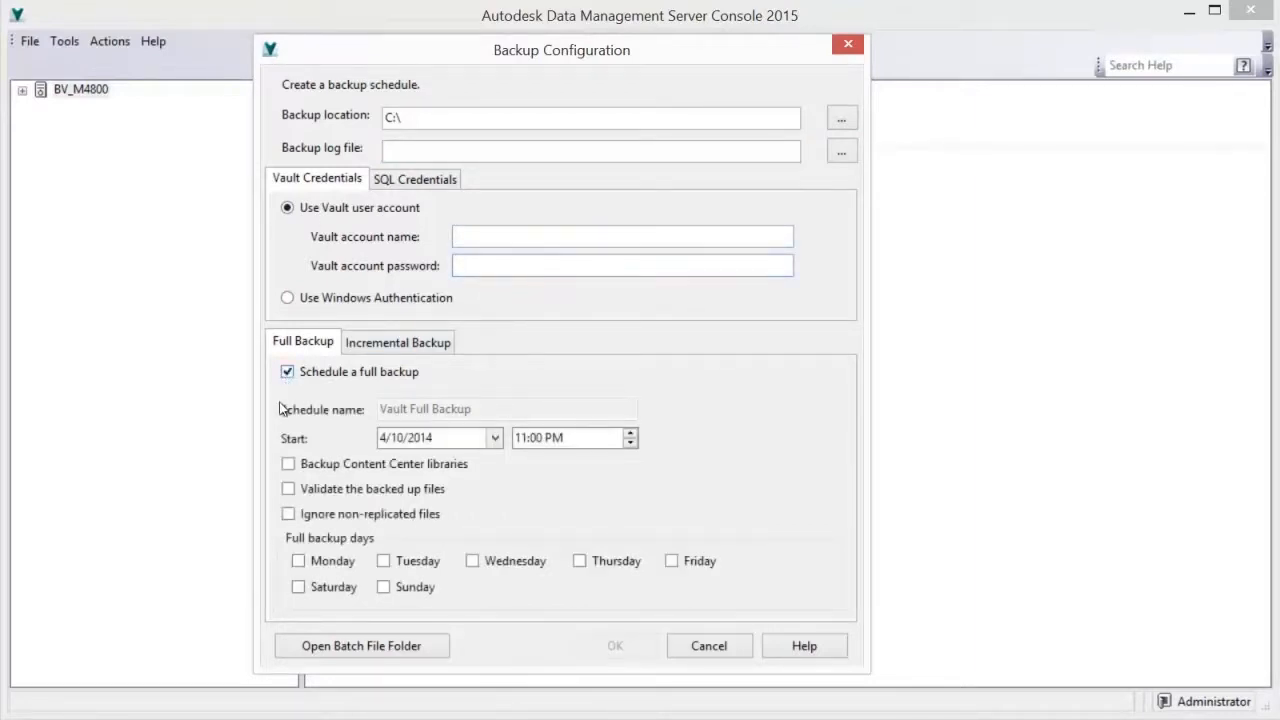
left_click(288, 489)
left_click(309, 561)
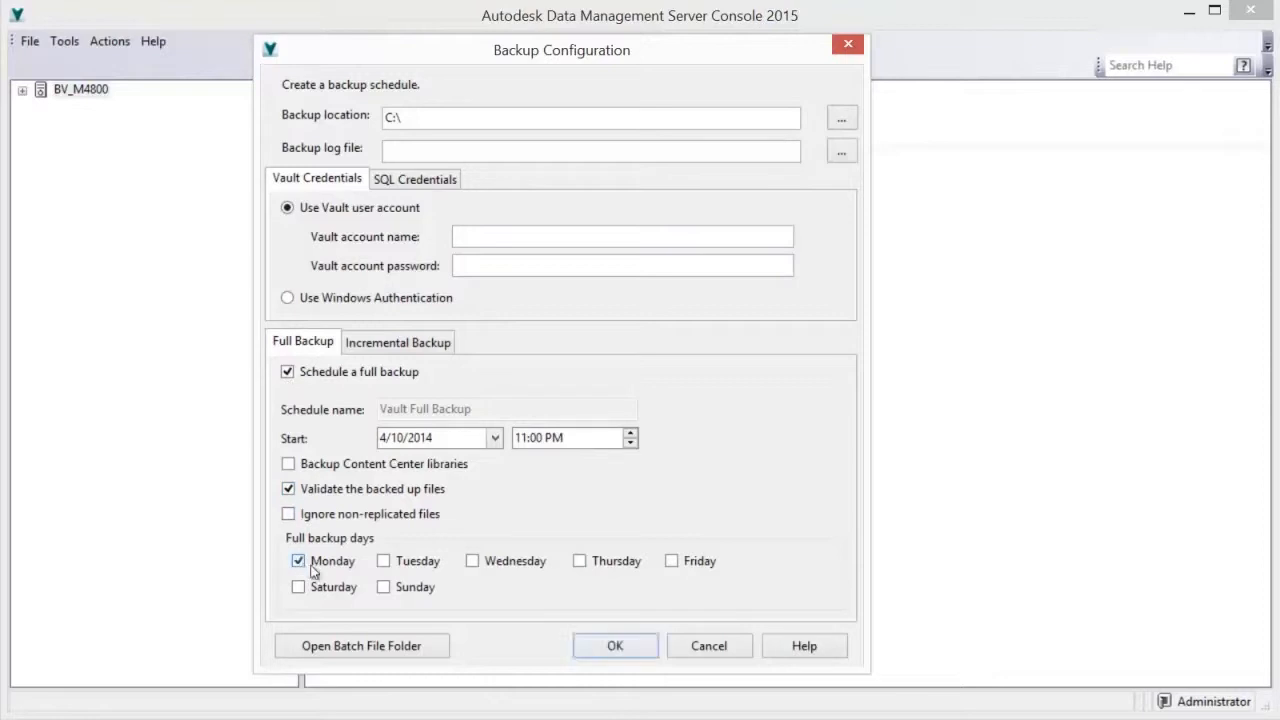
left_click(386, 562)
left_click(472, 562)
left_click(671, 561)
left_click(615, 645)
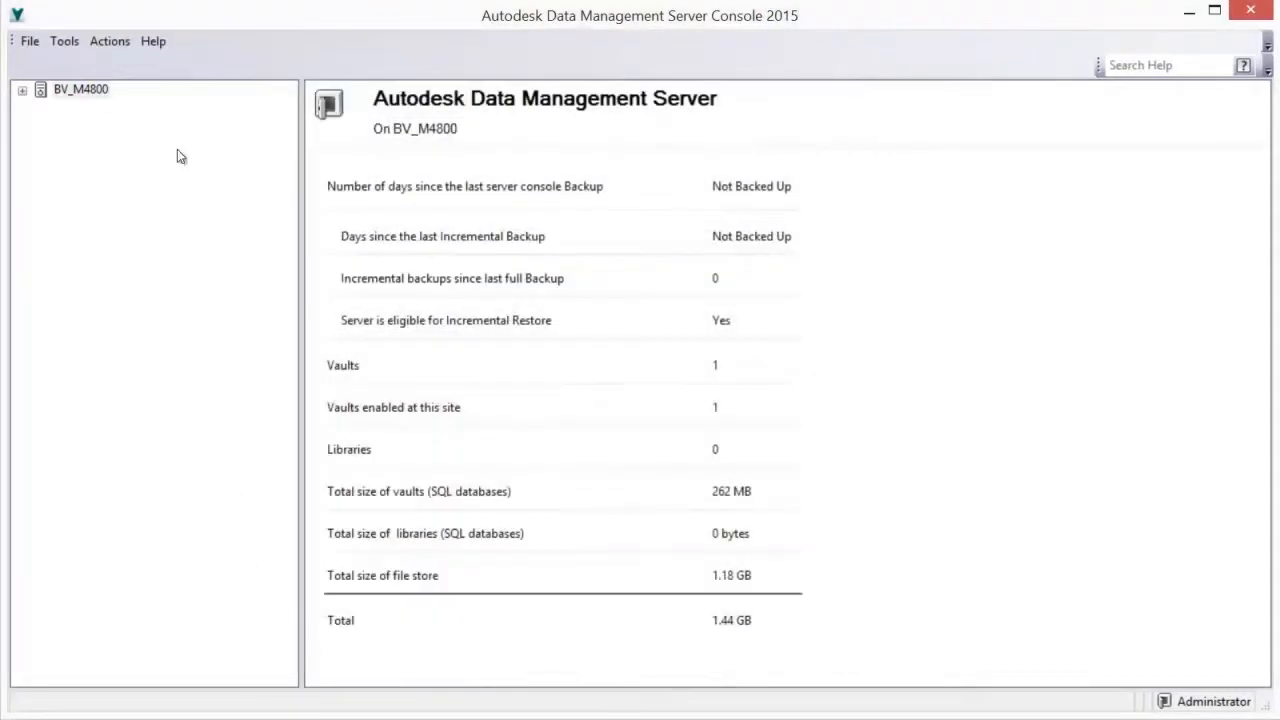
Examine the permissions of the Document Consumer role in the global security settings.
left_click(65, 45)
left_click(100, 285)
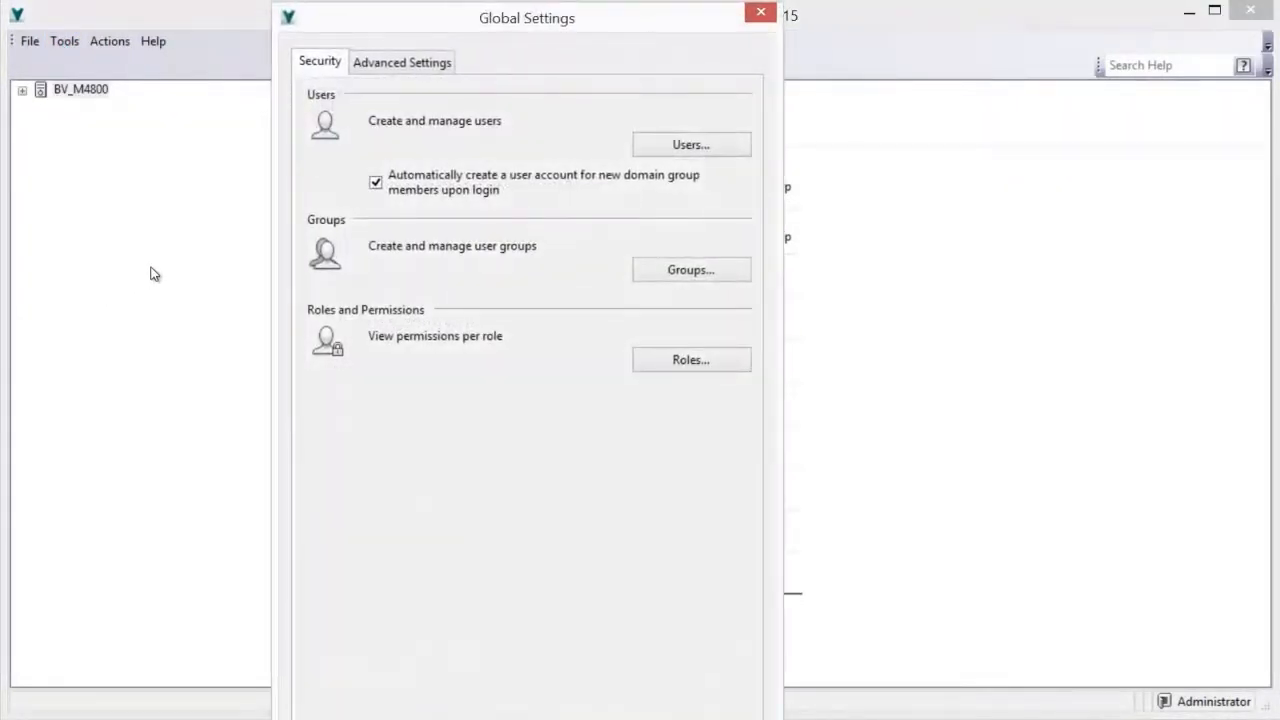
left_click_drag(407, 27, 414, 24)
left_click(685, 355)
left_click(419, 145)
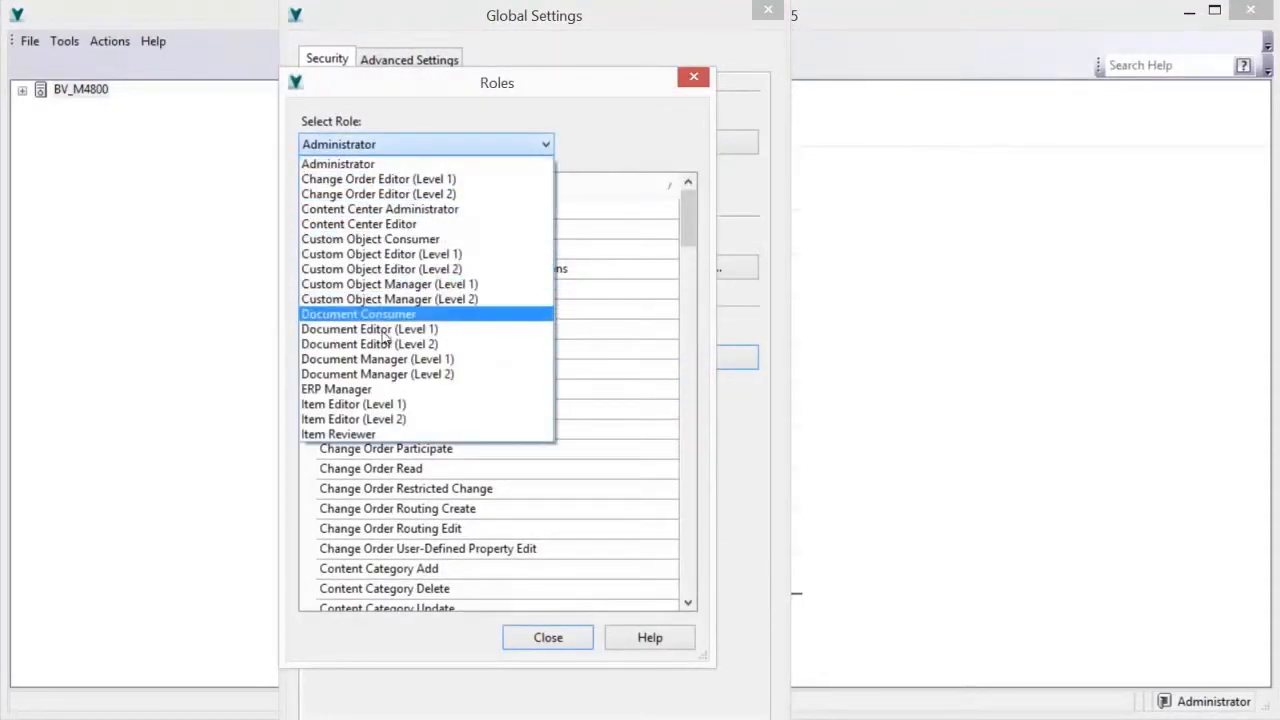
left_click(382, 314)
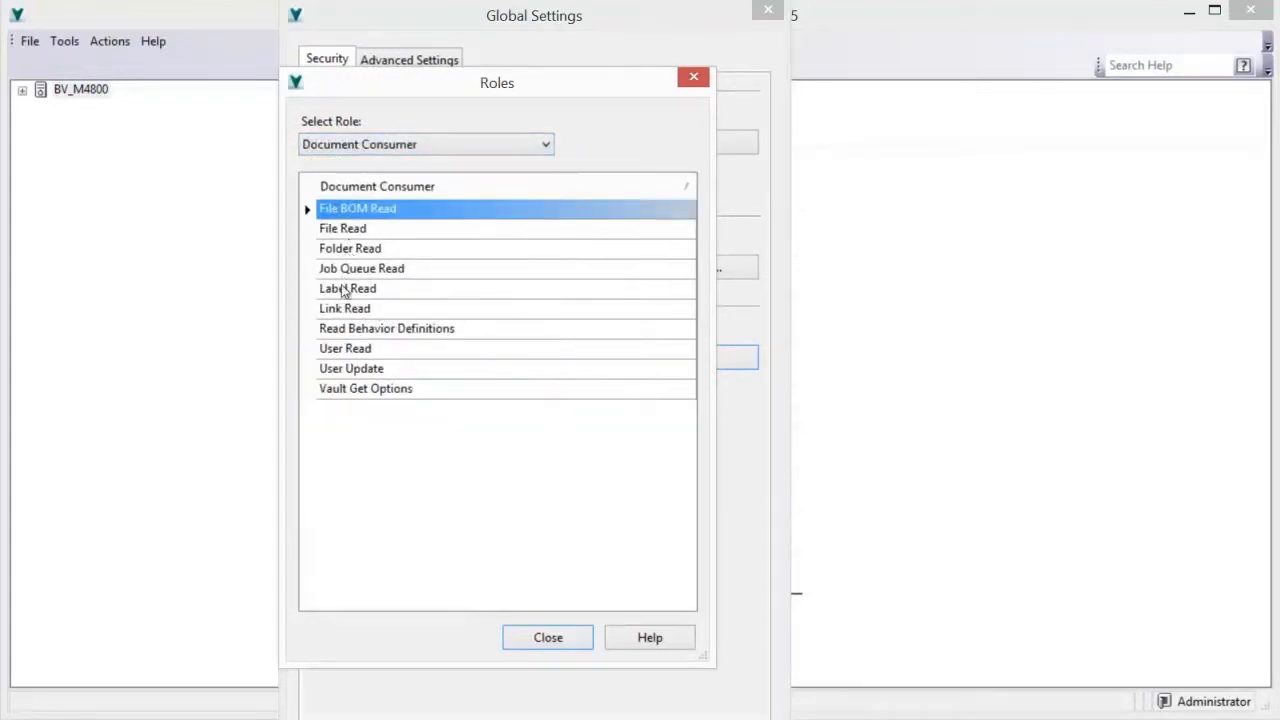
left_click(543, 638)
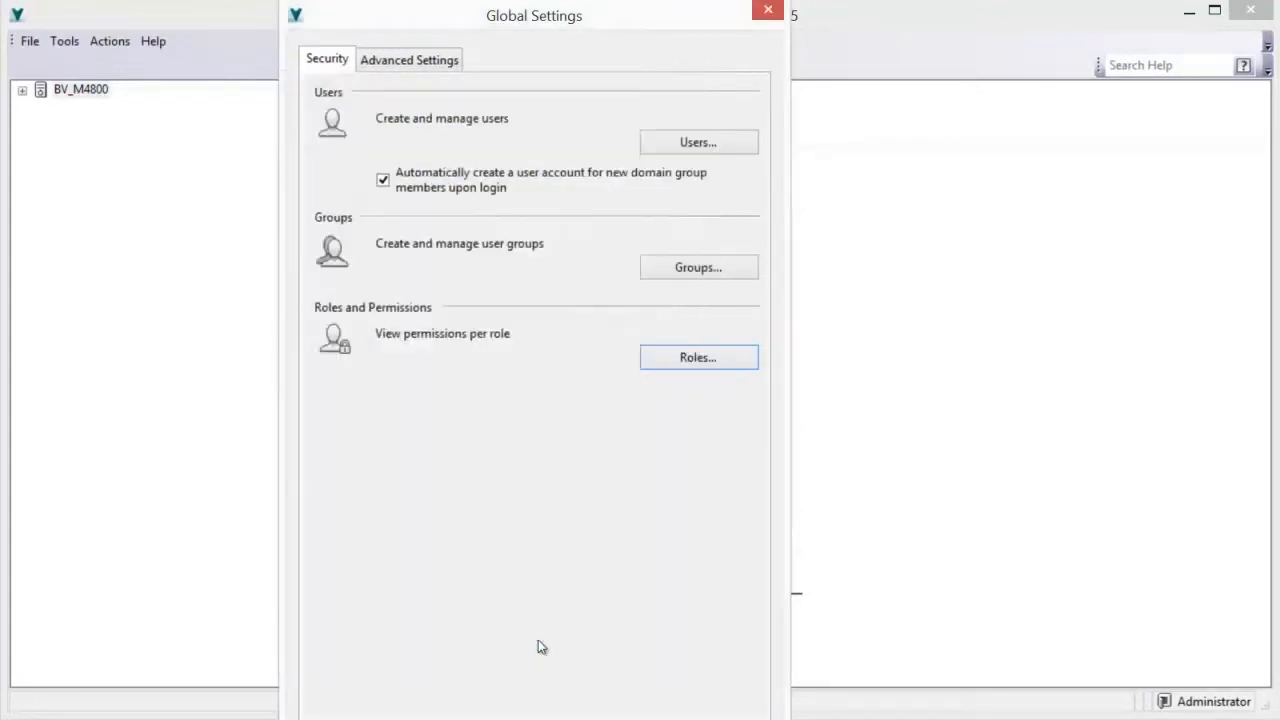
Create a new user group named CONSUMER and assign it the Document Consumer role.
left_click(681, 272)
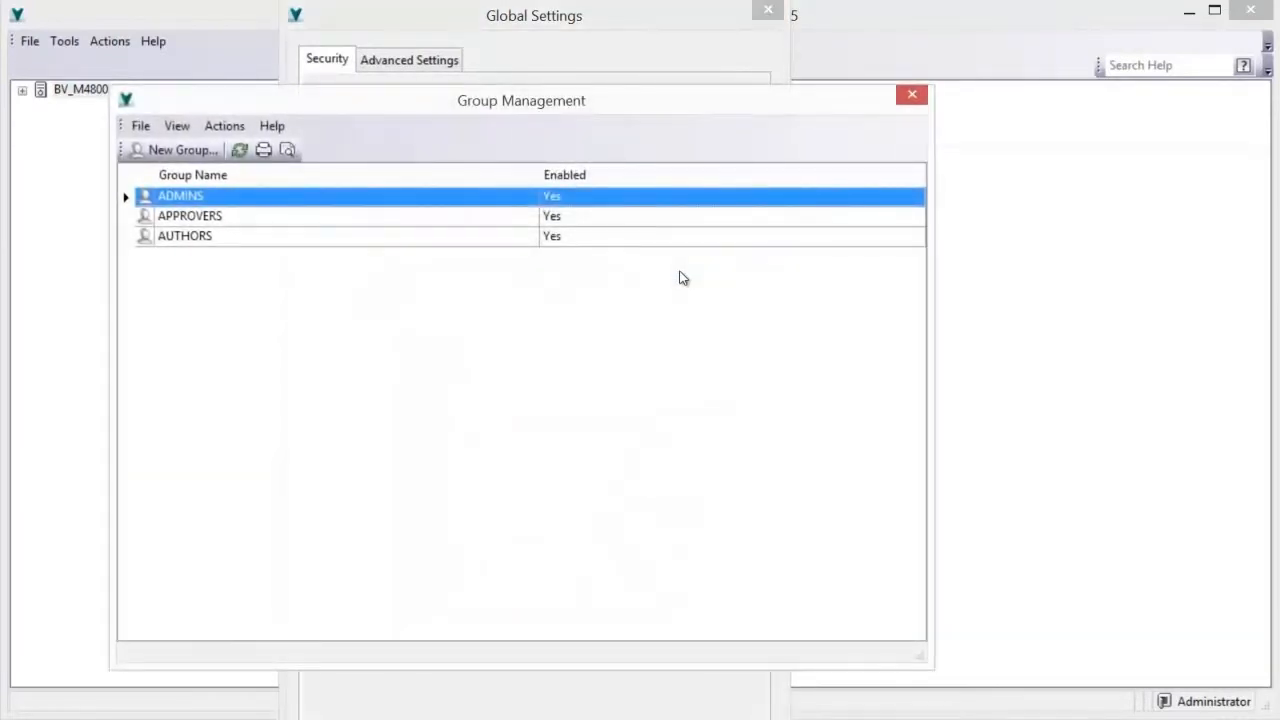
left_click(182, 150)
type("CONSUMER")
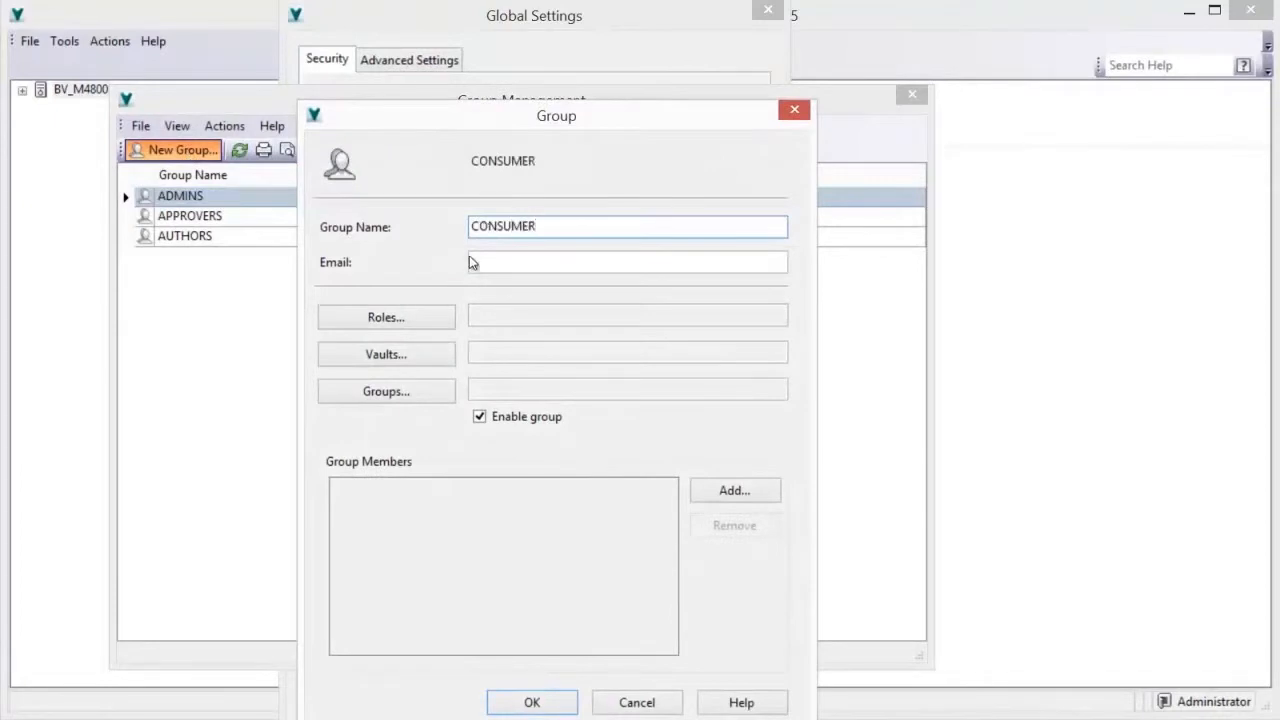
left_click(424, 322)
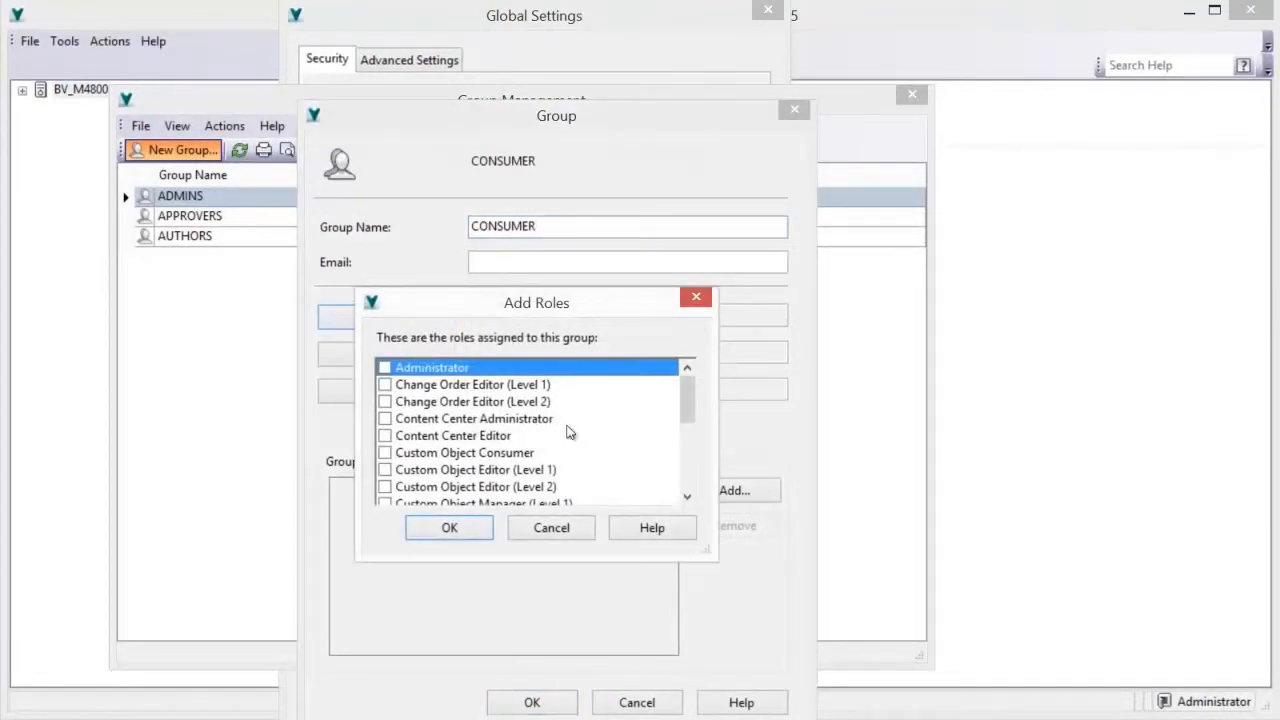
left_click_drag(686, 410, 686, 439)
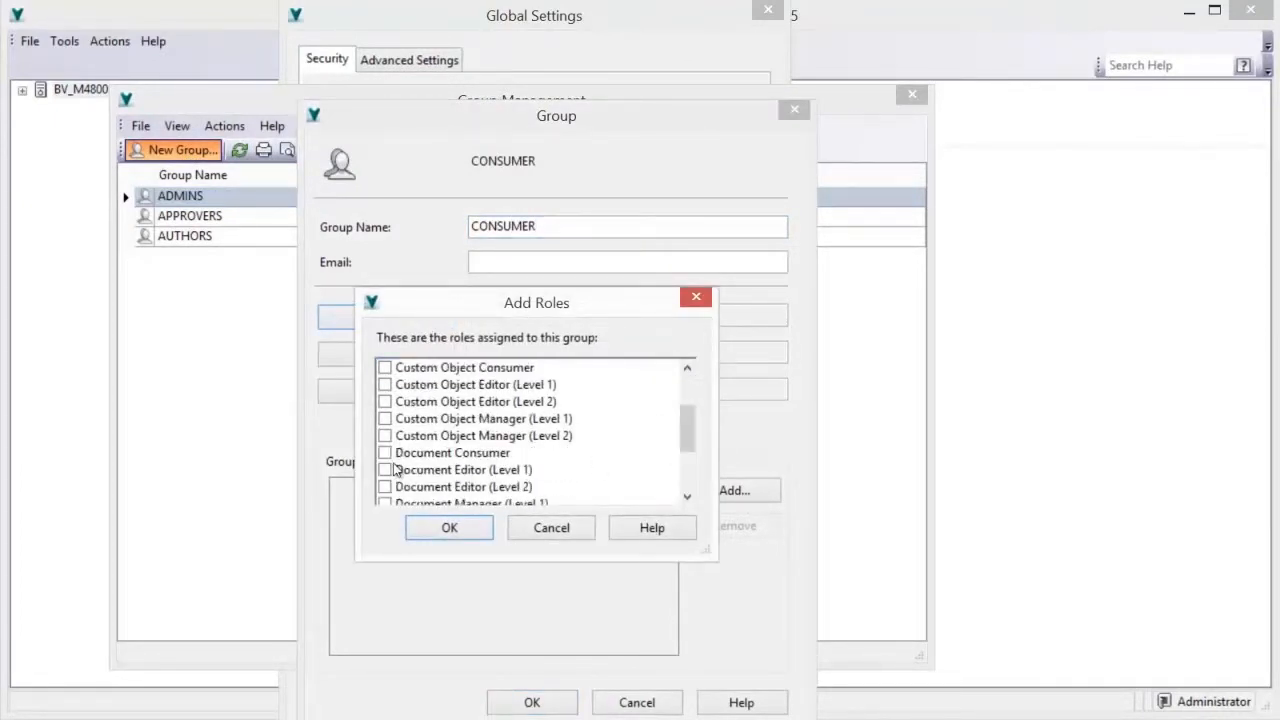
left_click(386, 453)
left_click(440, 530)
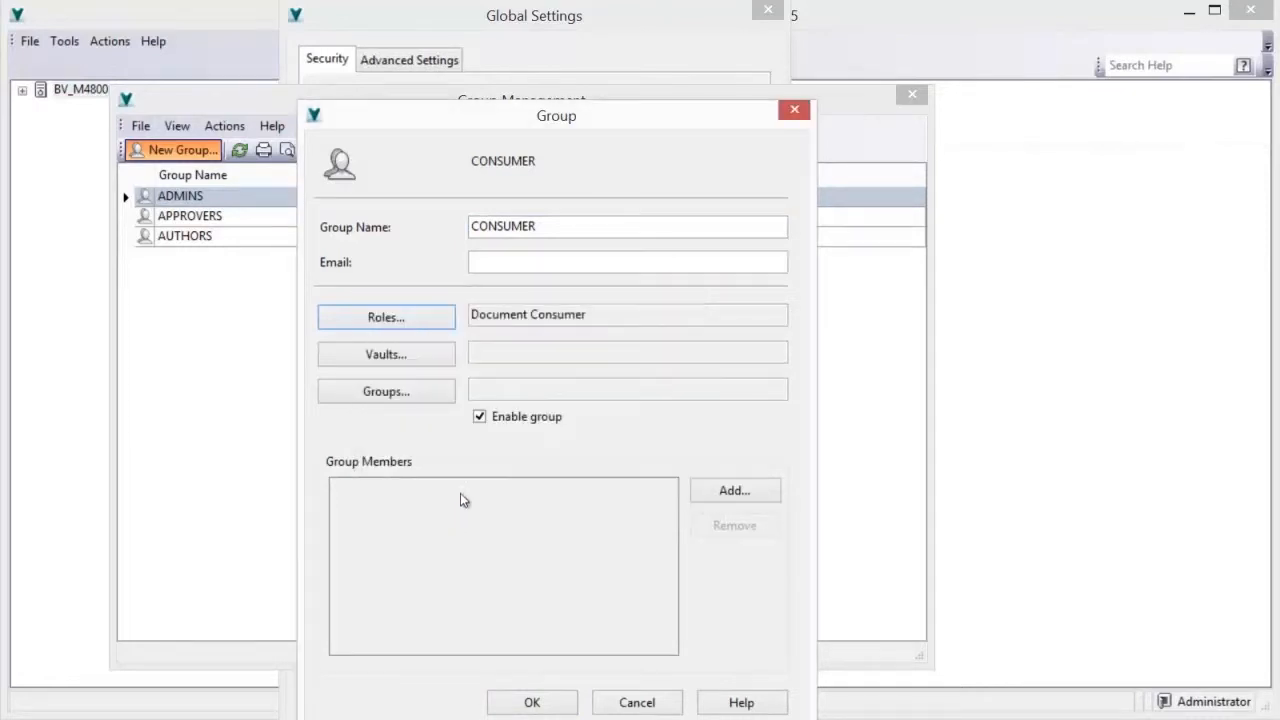
Give the CONSUMER group access to the vault named Vault.
left_click(418, 354)
left_click(378, 366)
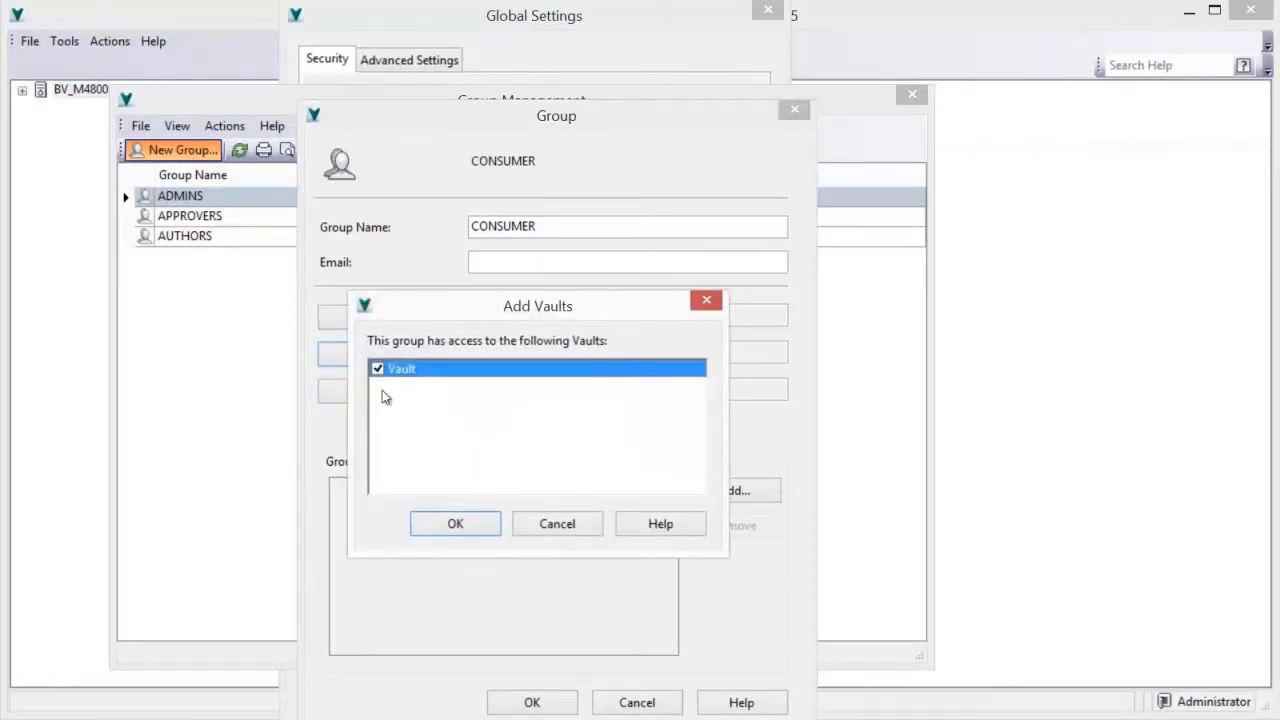
left_click(455, 520)
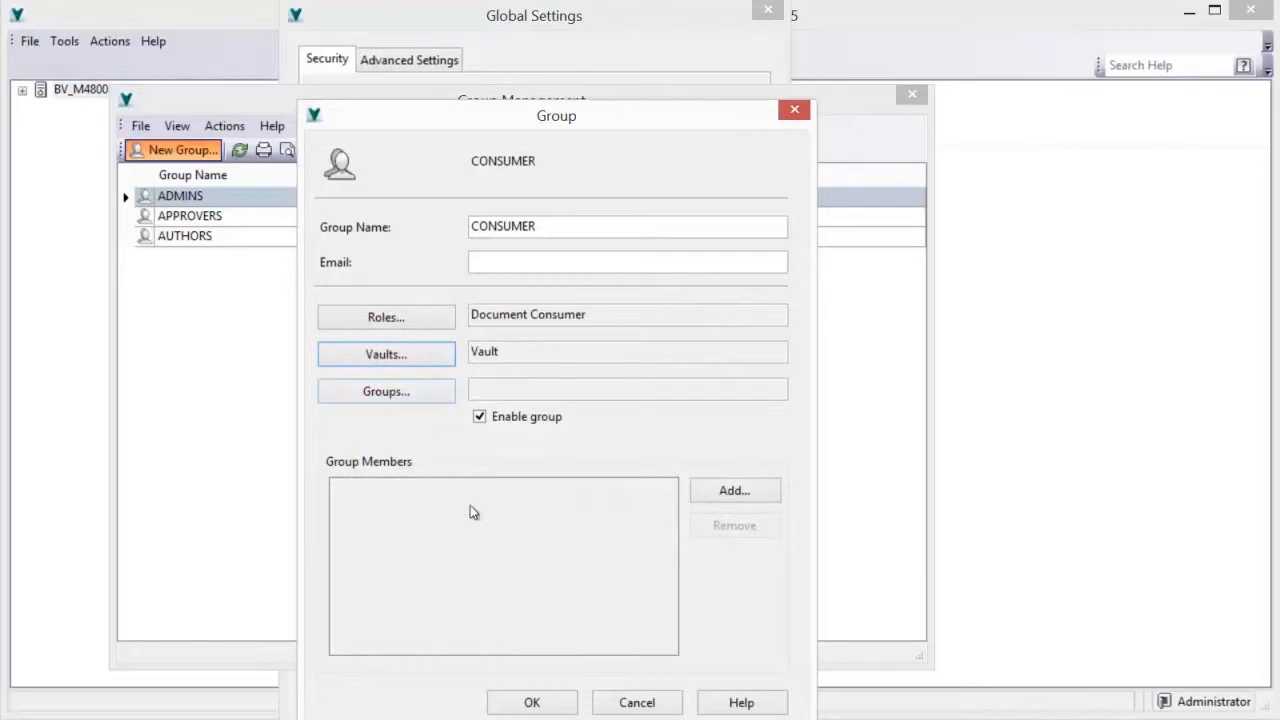
Add the technical publications user as a member of the CONSUMER group, save the group and close group management.
left_click(722, 498)
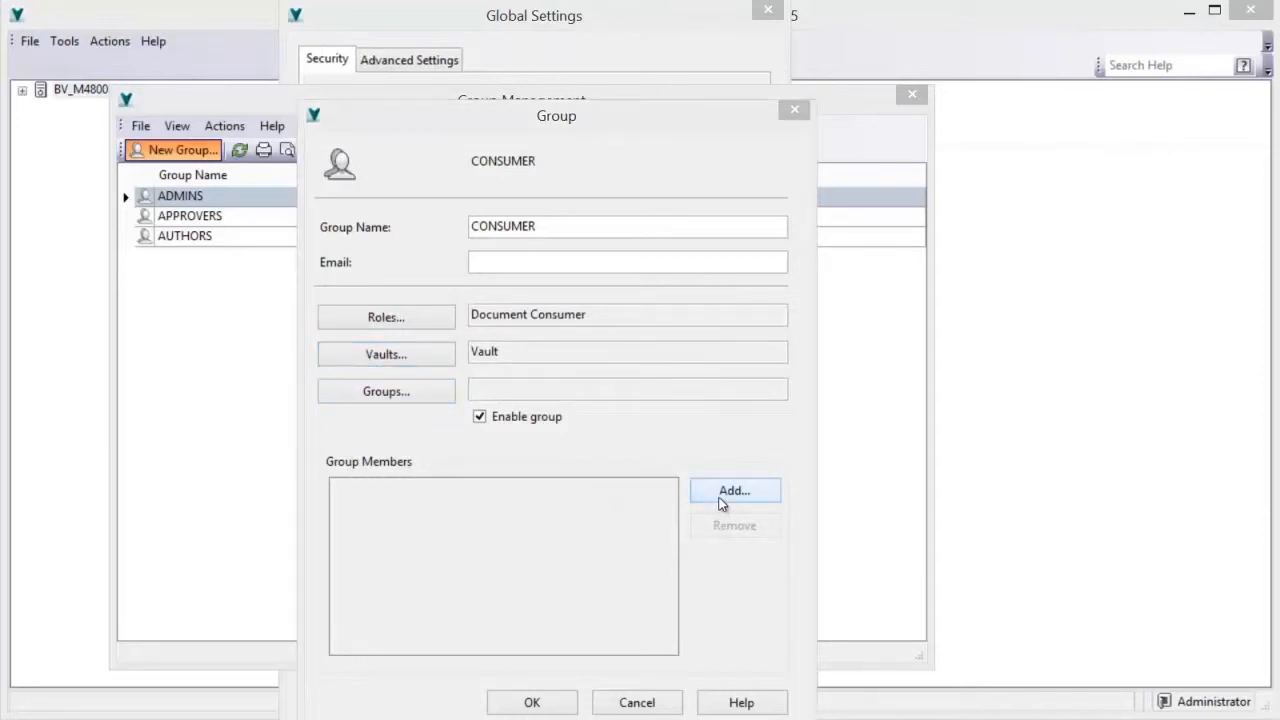
left_click_drag(557, 437, 554, 512)
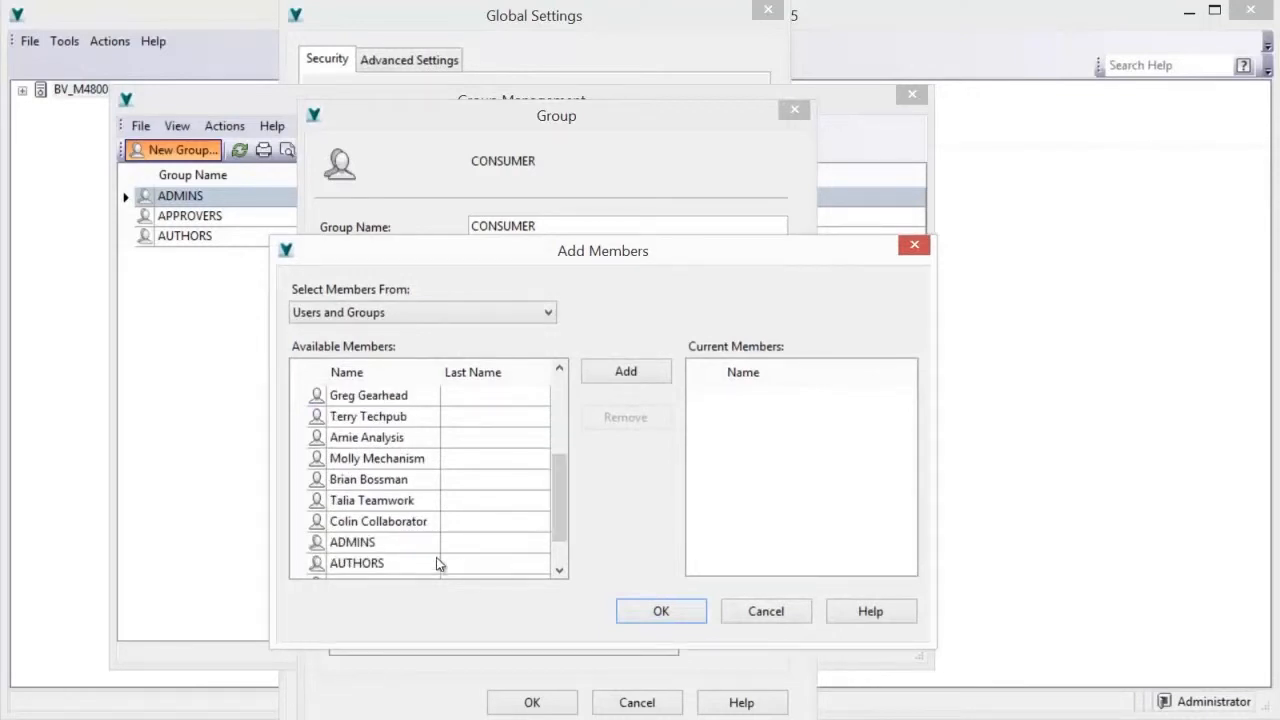
left_click(395, 417)
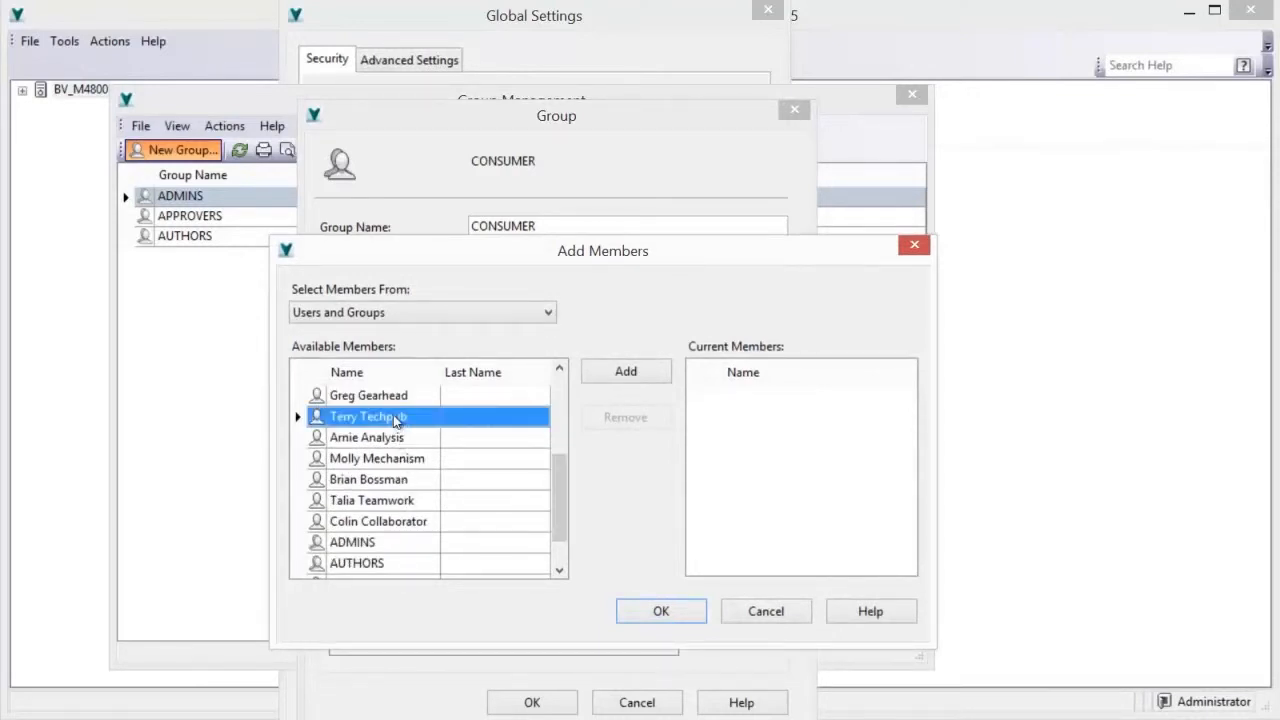
left_click(626, 375)
left_click(660, 610)
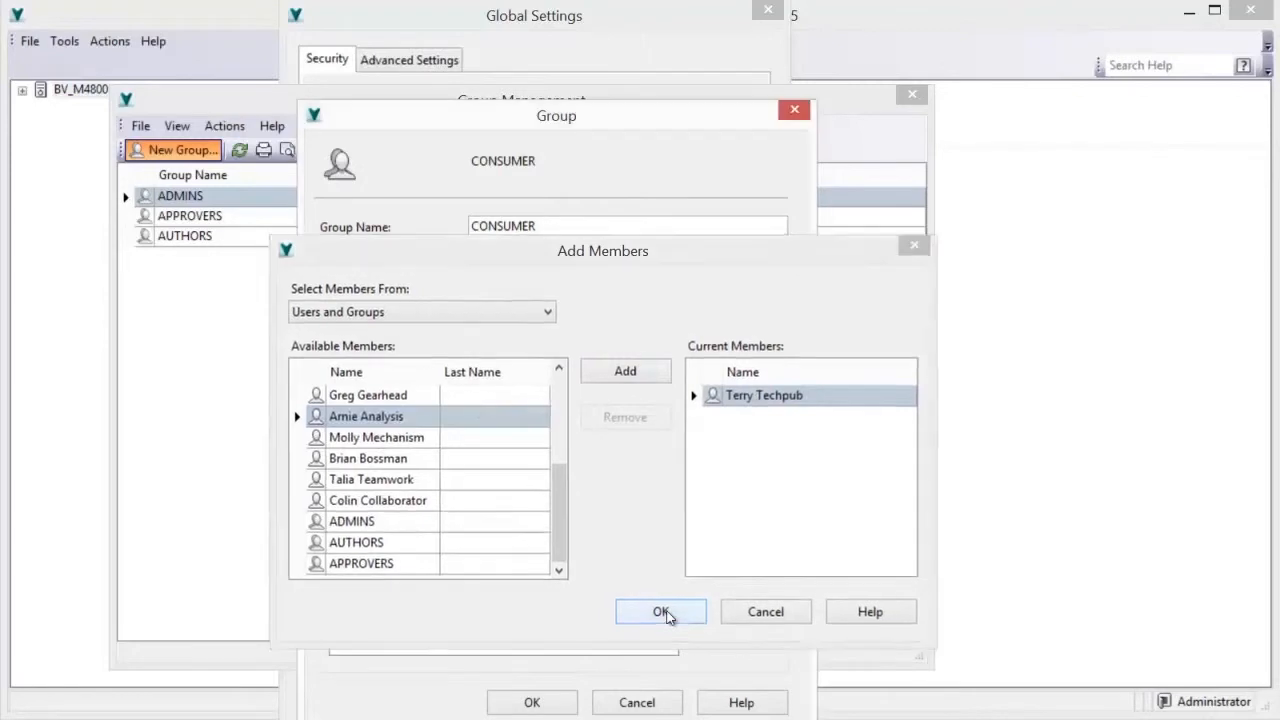
left_click(533, 703)
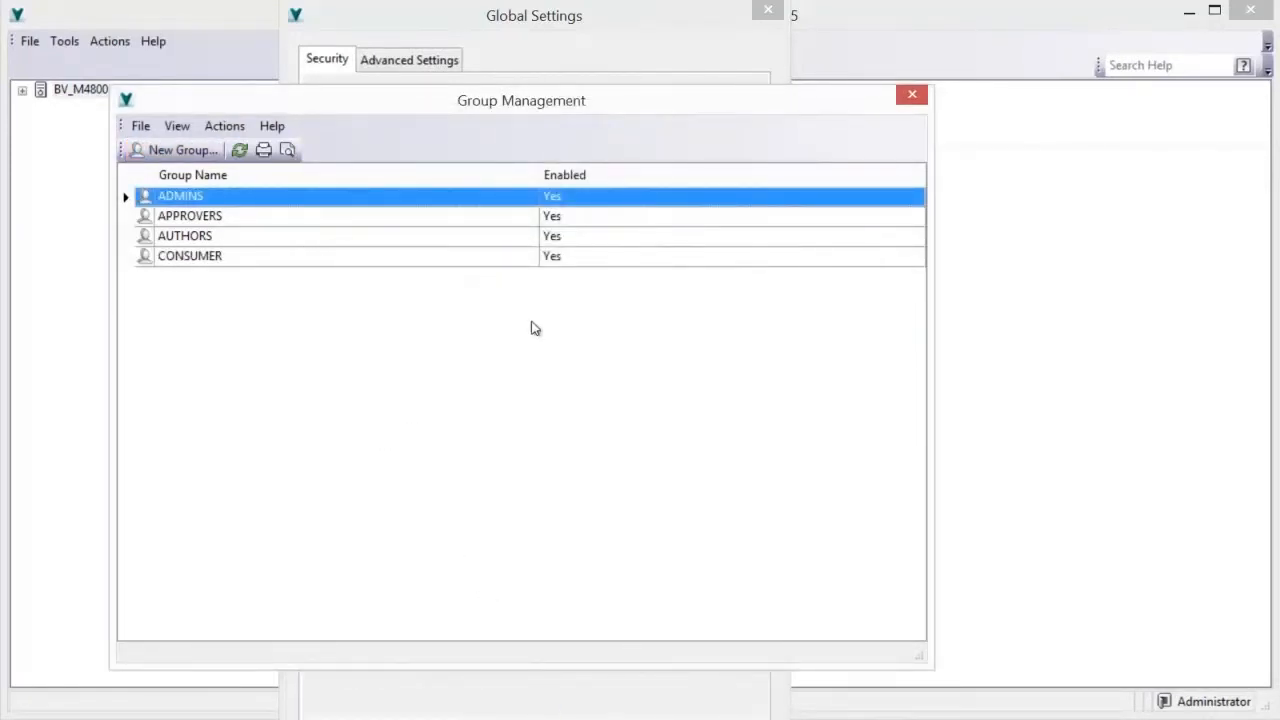
left_click(910, 96)
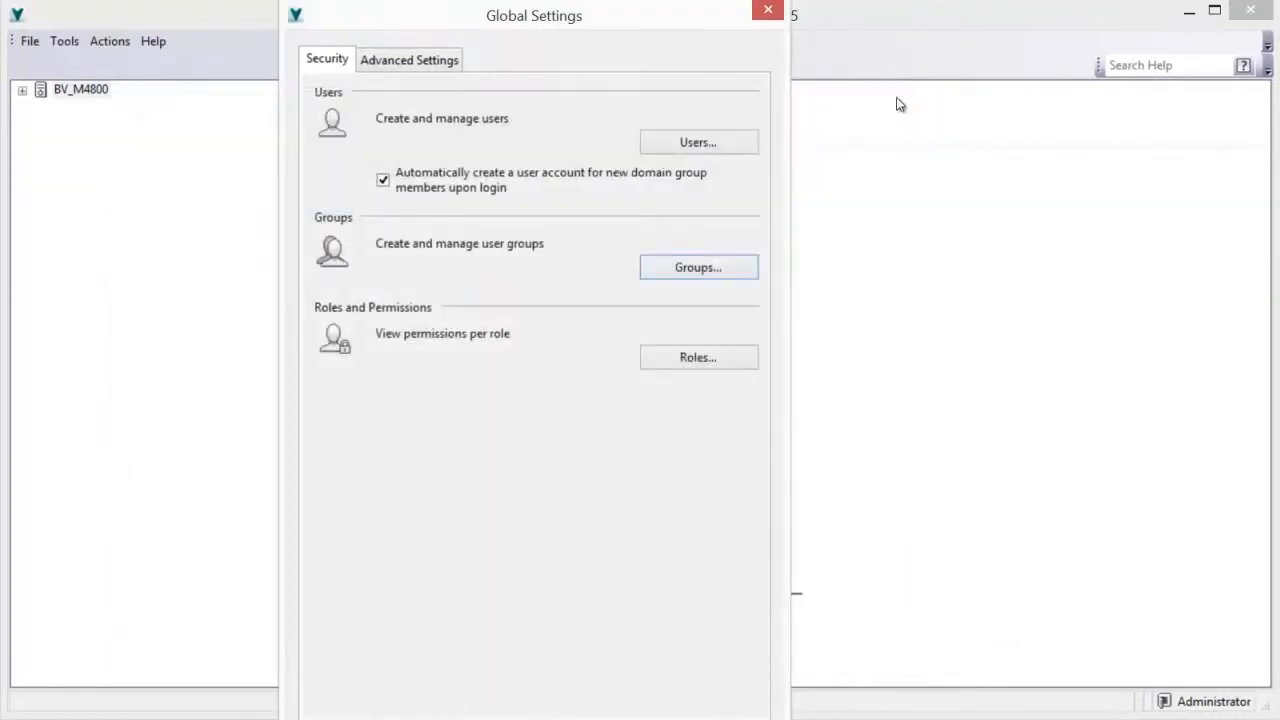
Start a new user account in user management and enter the shop floor employee's name as the user name.
left_click(697, 145)
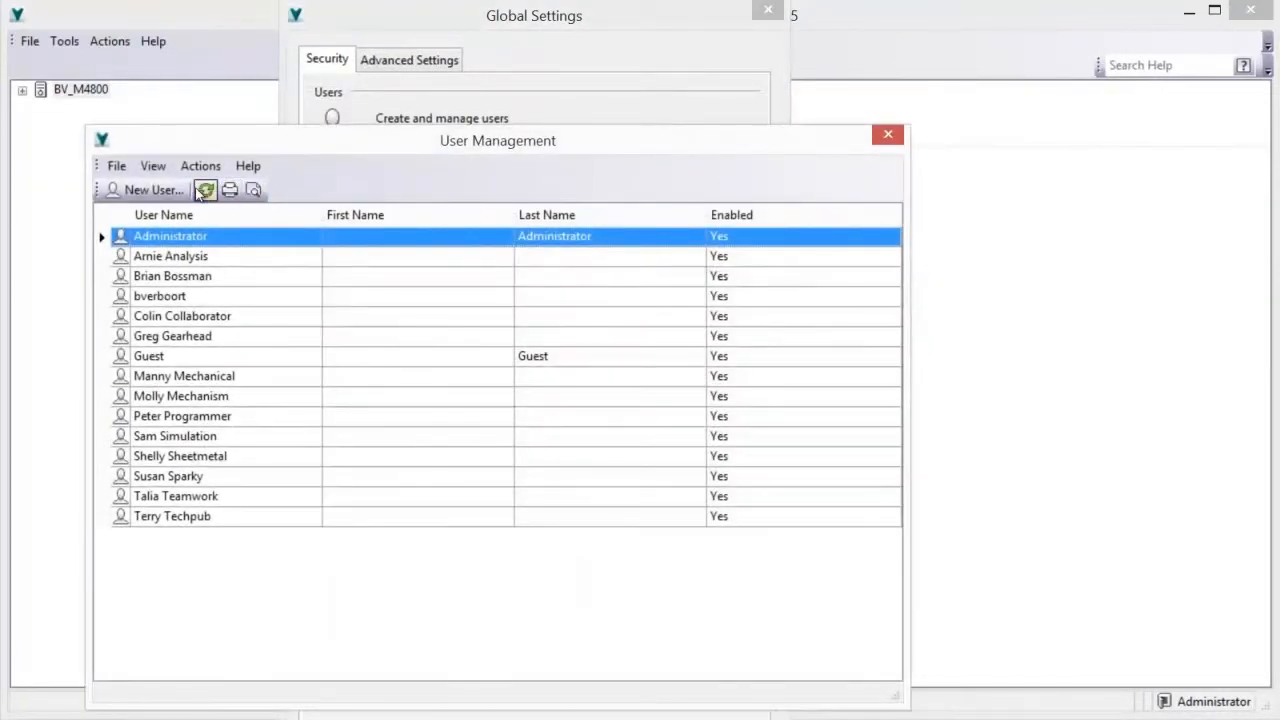
left_click(155, 191)
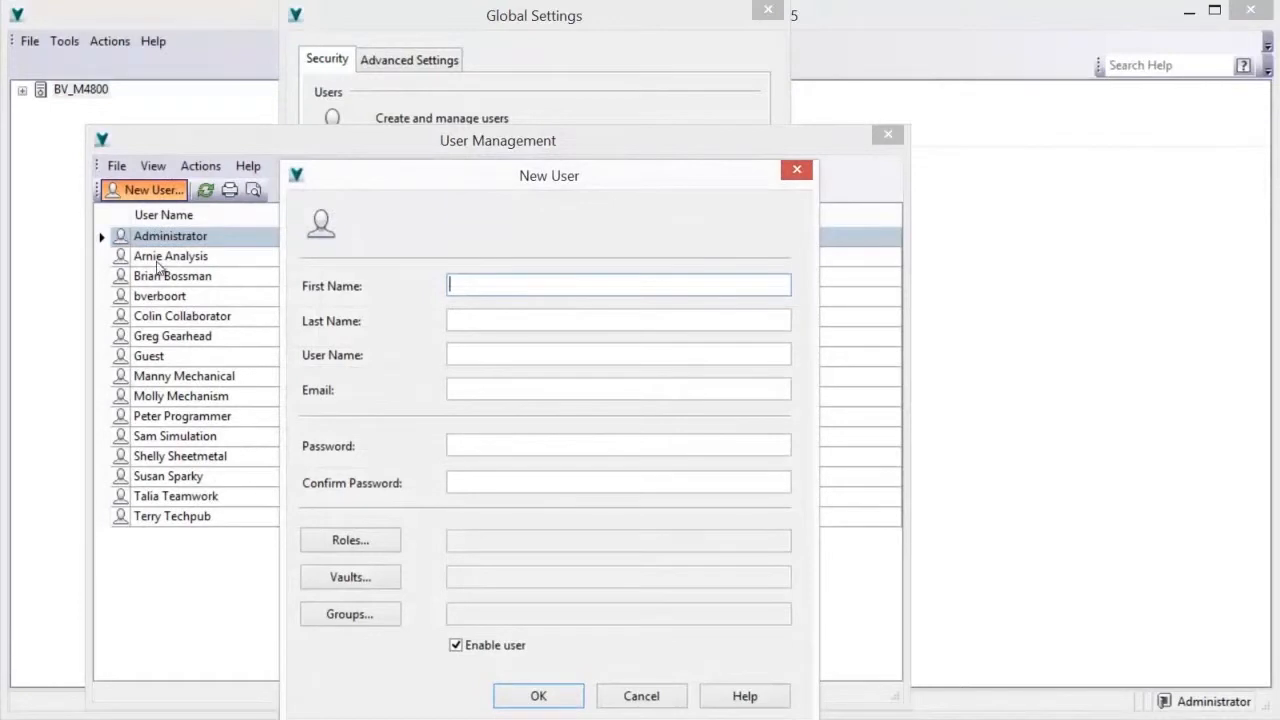
left_click(471, 357)
type("Sam Shopfloor")
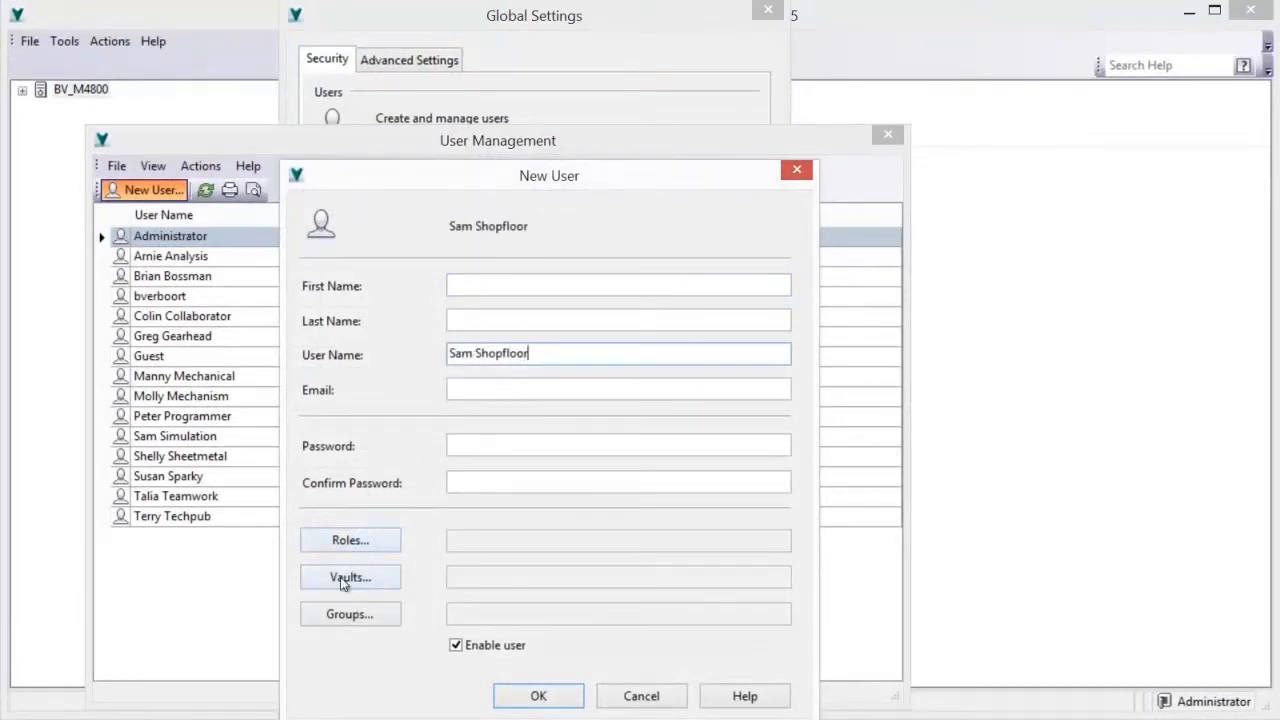
Add the new user to the CONSUMER group, save the account and close user management.
left_click(346, 618)
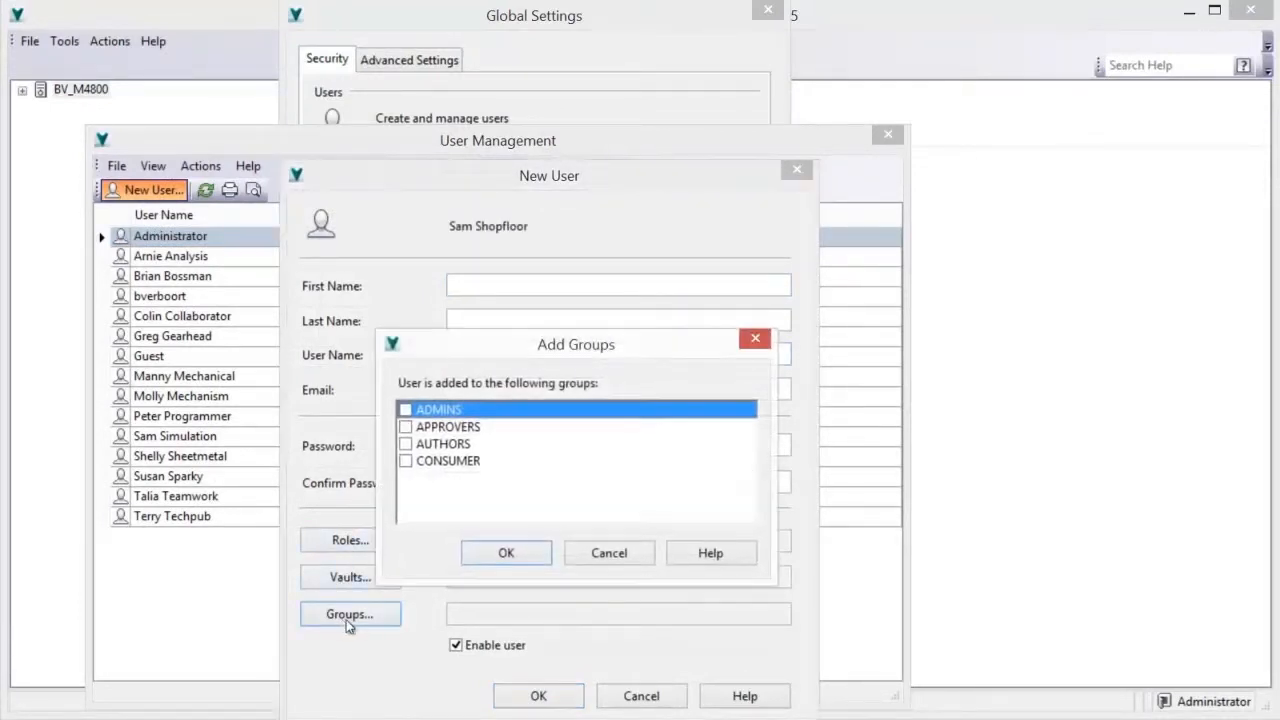
left_click(405, 461)
left_click(505, 553)
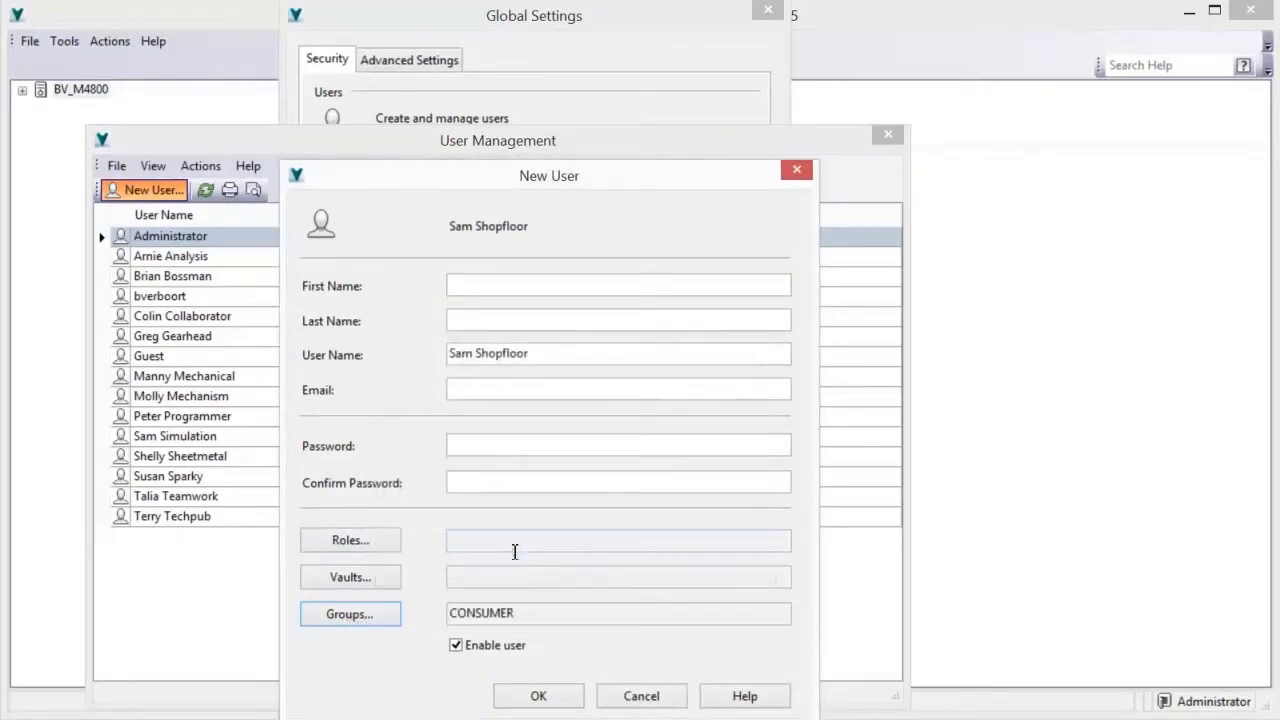
left_click(538, 703)
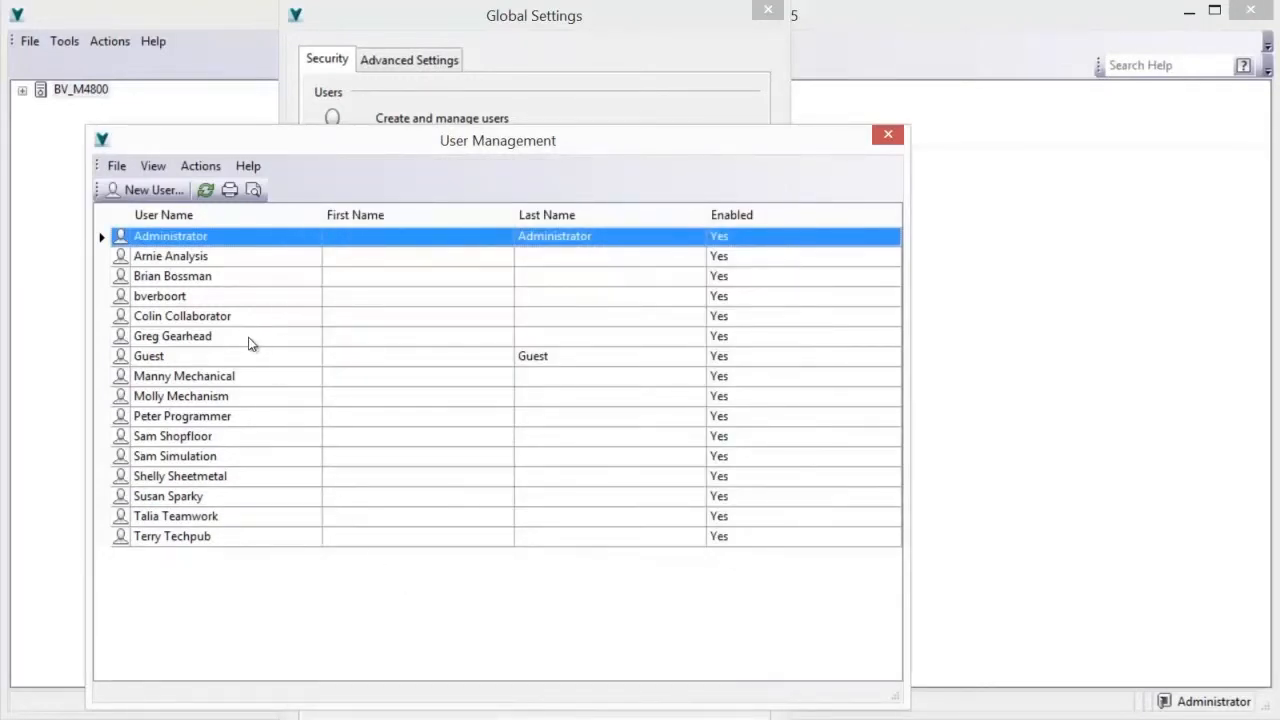
left_click(201, 168)
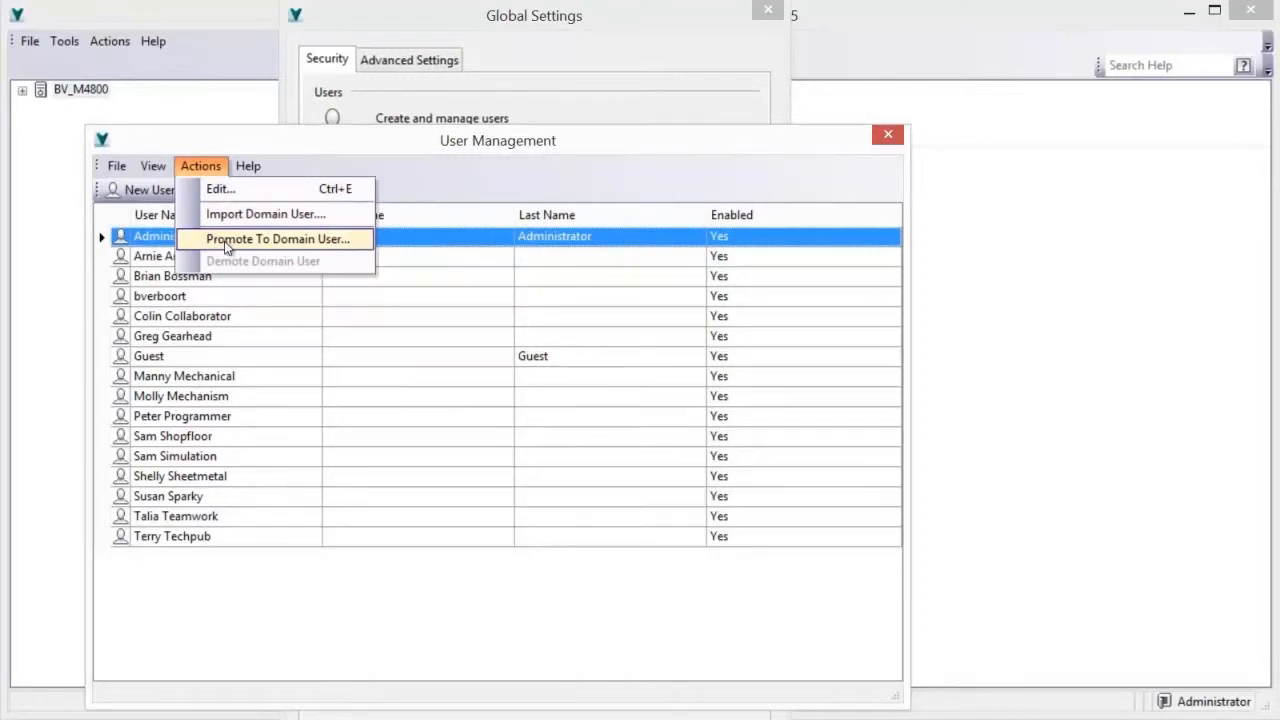
left_click(420, 160)
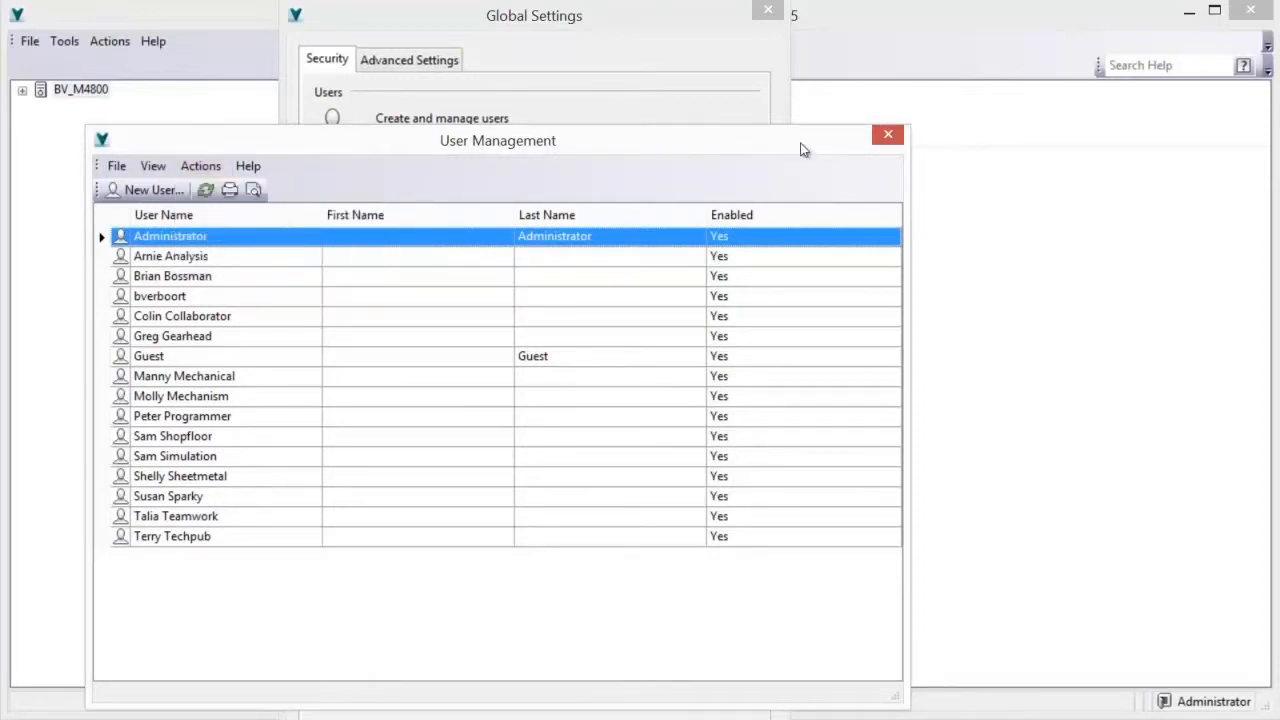
left_click(886, 135)
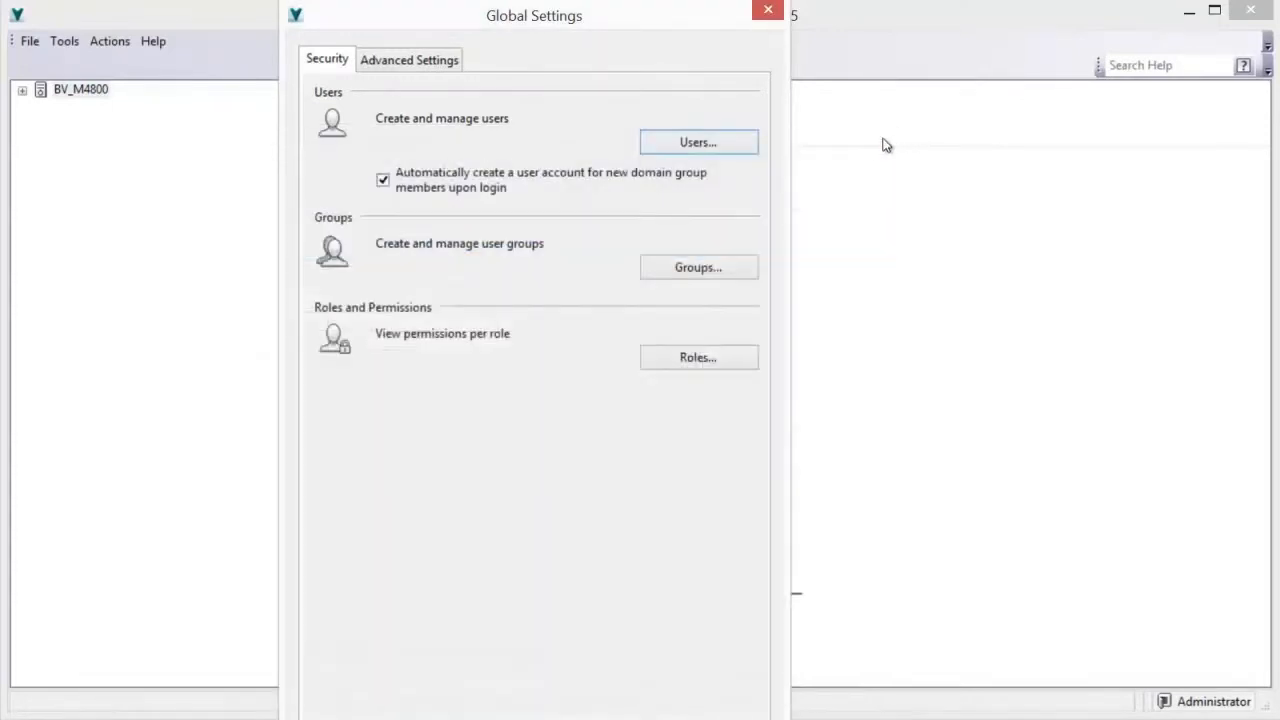
Set the server task history retention to 7 days in the advanced configuration settings and save the change.
left_click(440, 64)
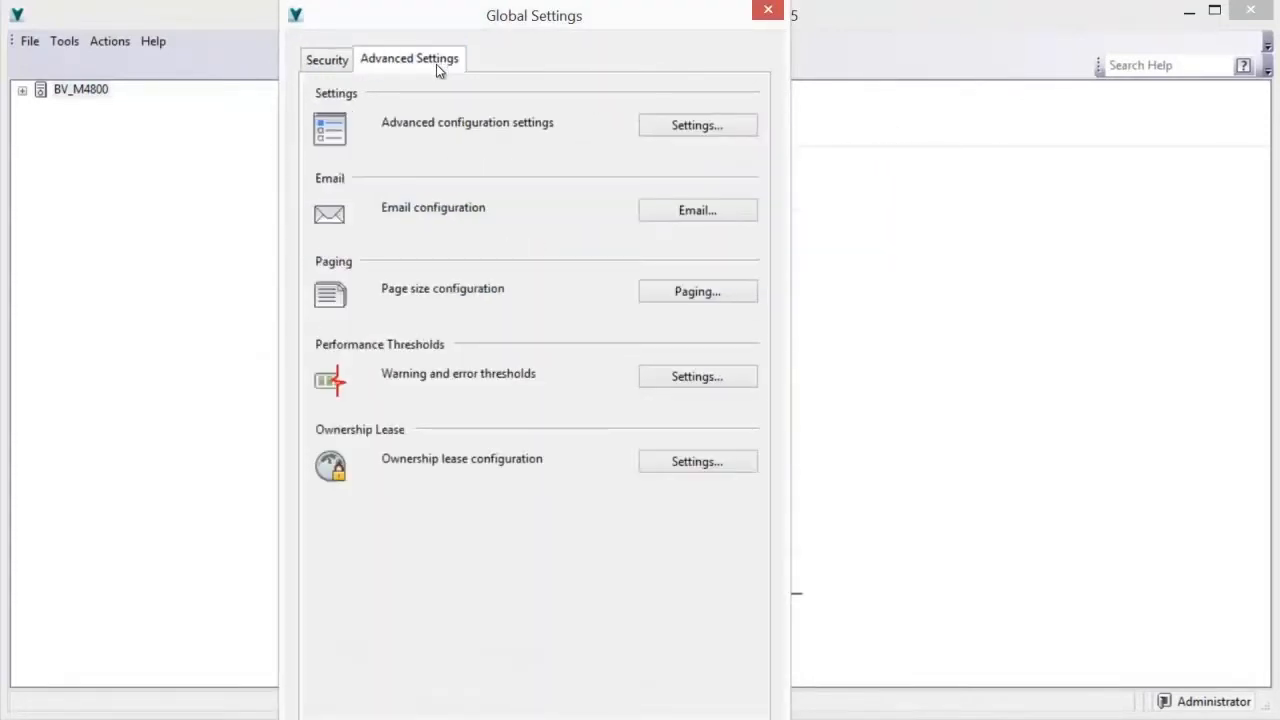
left_click(665, 127)
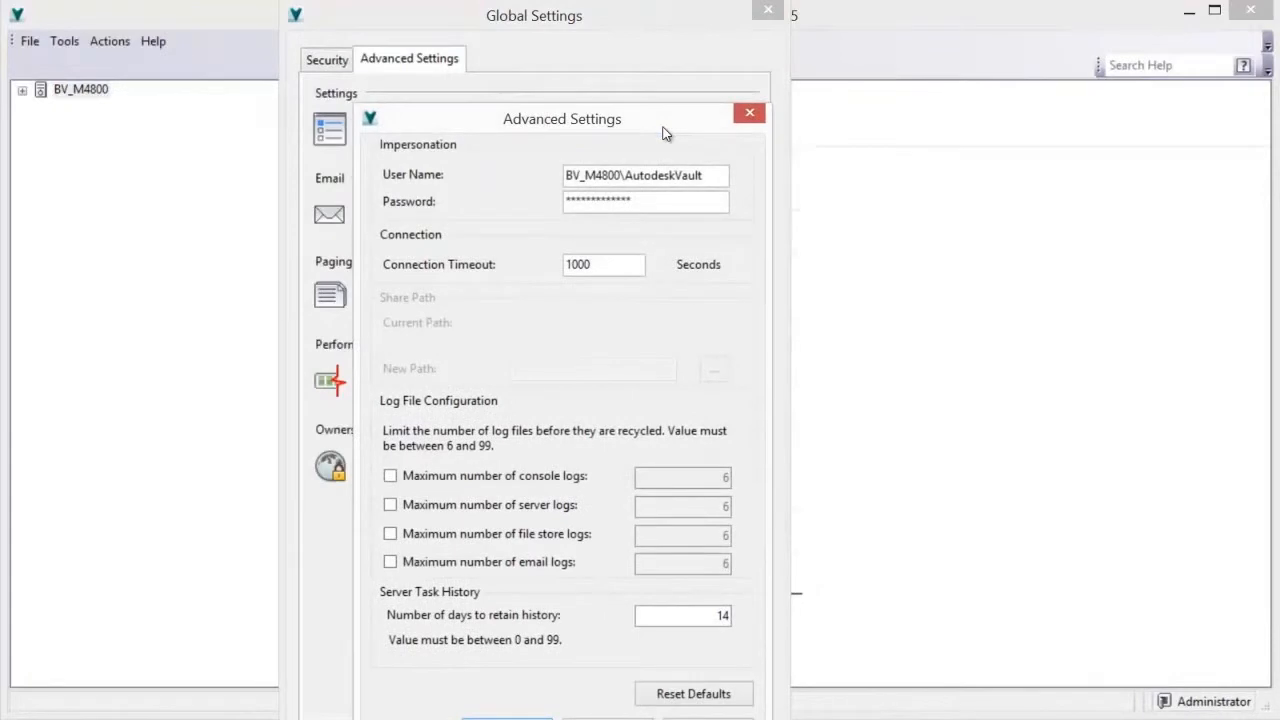
left_click_drag(692, 618, 735, 624)
type("7")
left_click_drag(480, 120, 476, 57)
left_click(503, 667)
Enable email notification and SMTP authentication in the server's email configuration, and save the settings.
left_click(695, 210)
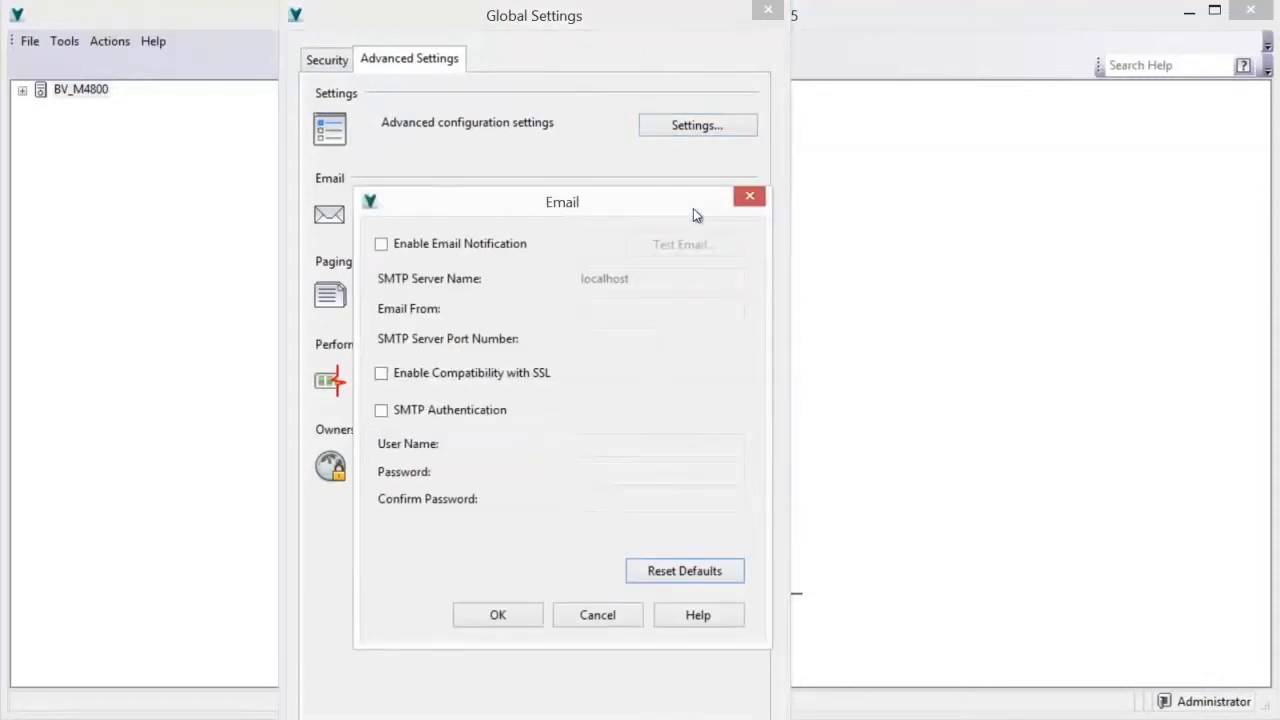
left_click(381, 245)
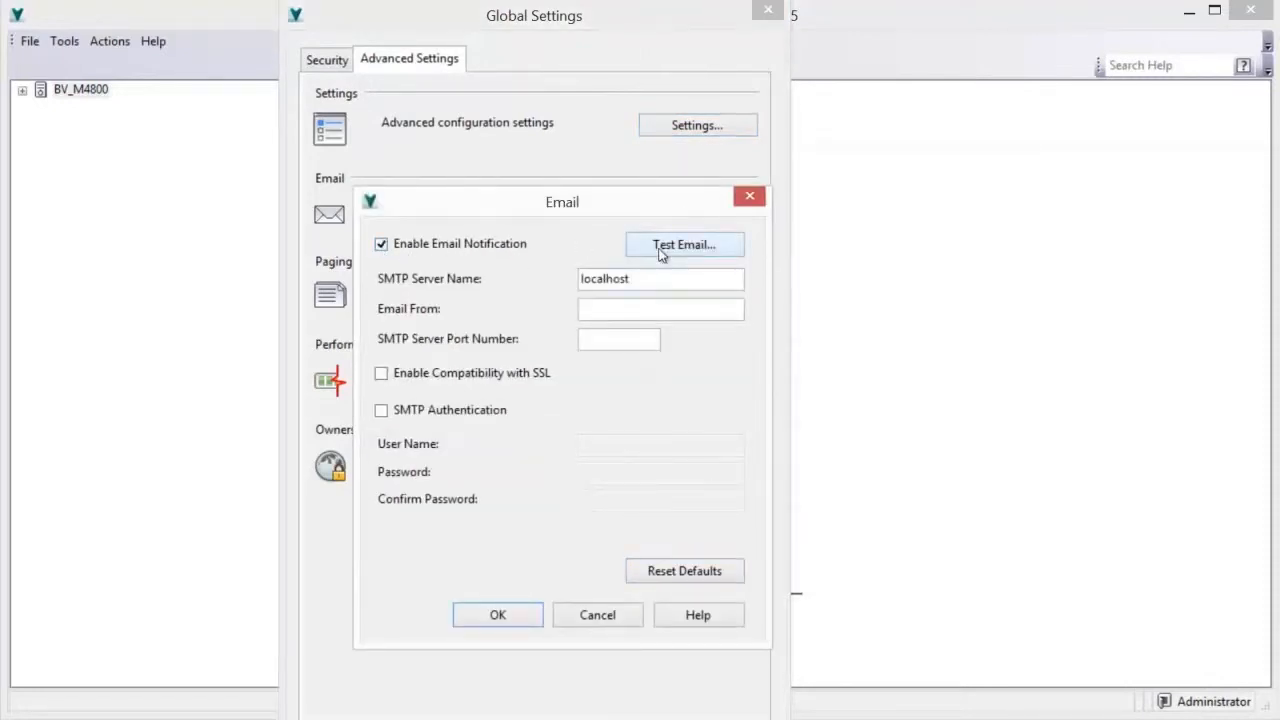
left_click(381, 410)
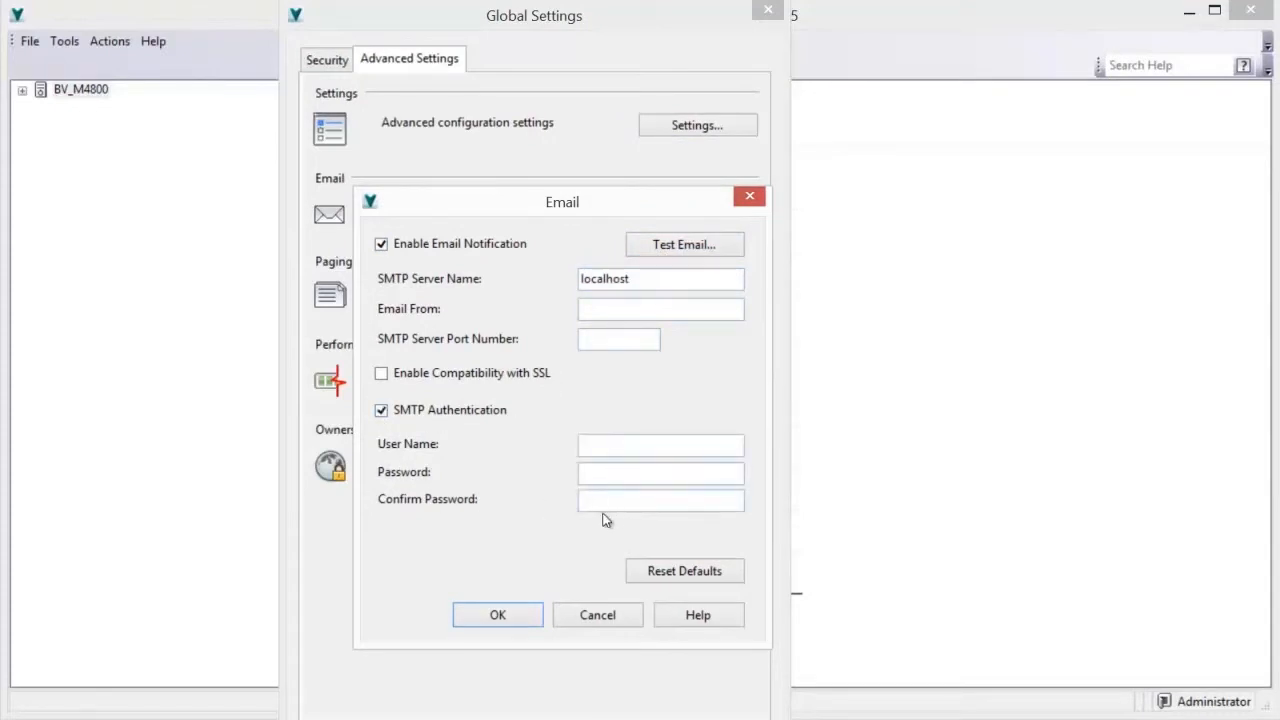
left_click(533, 612)
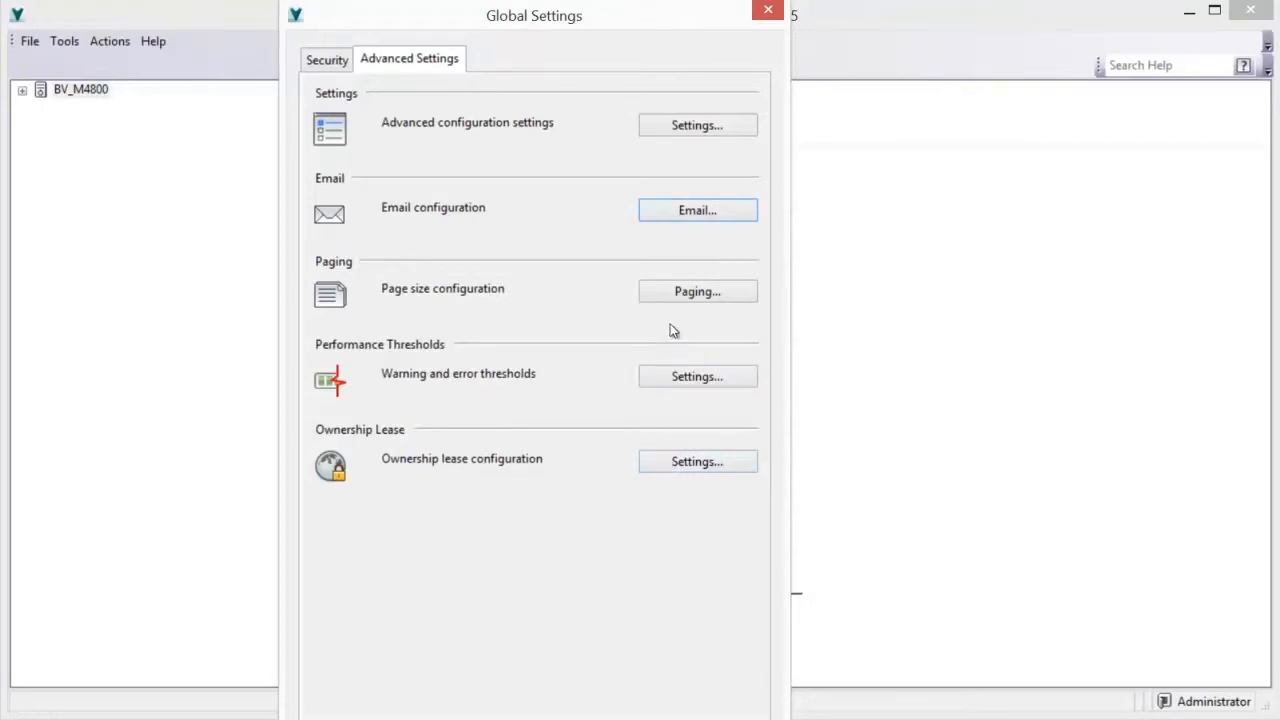
Enter a new page size in the paging configuration and confirm it.
left_click(678, 296)
left_click_drag(489, 360, 400, 365)
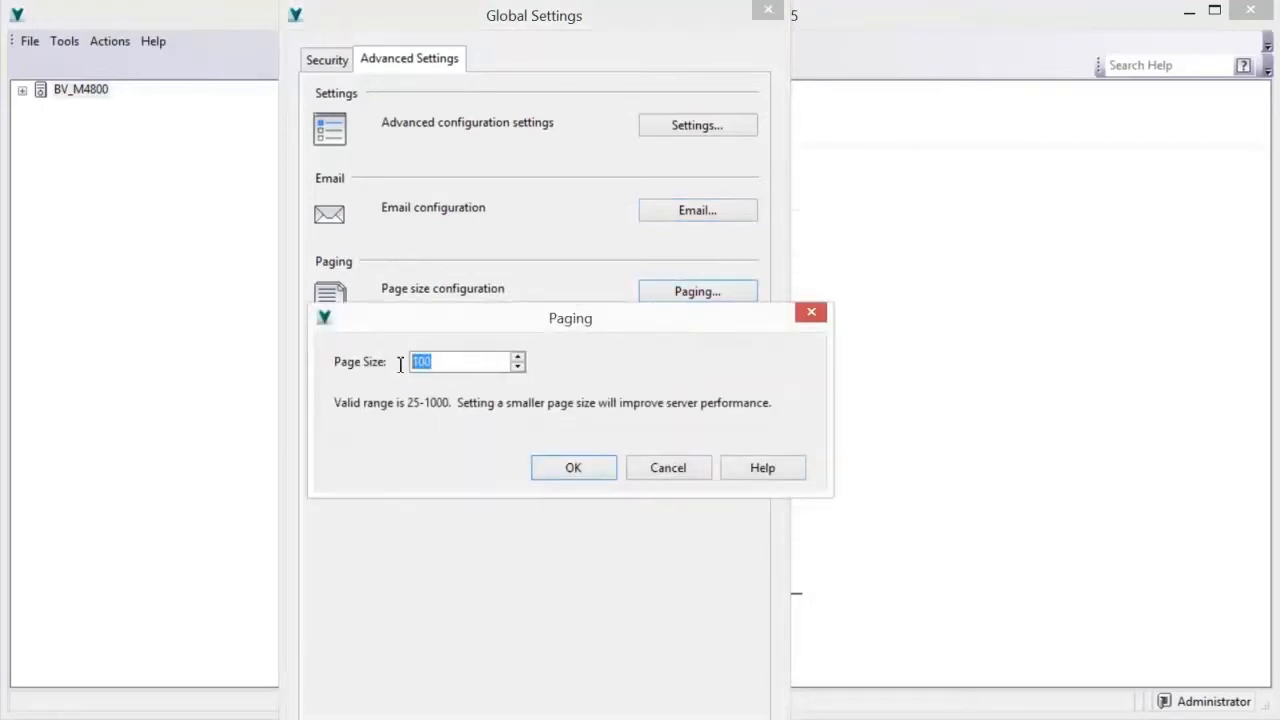
type("1")
left_click(572, 470)
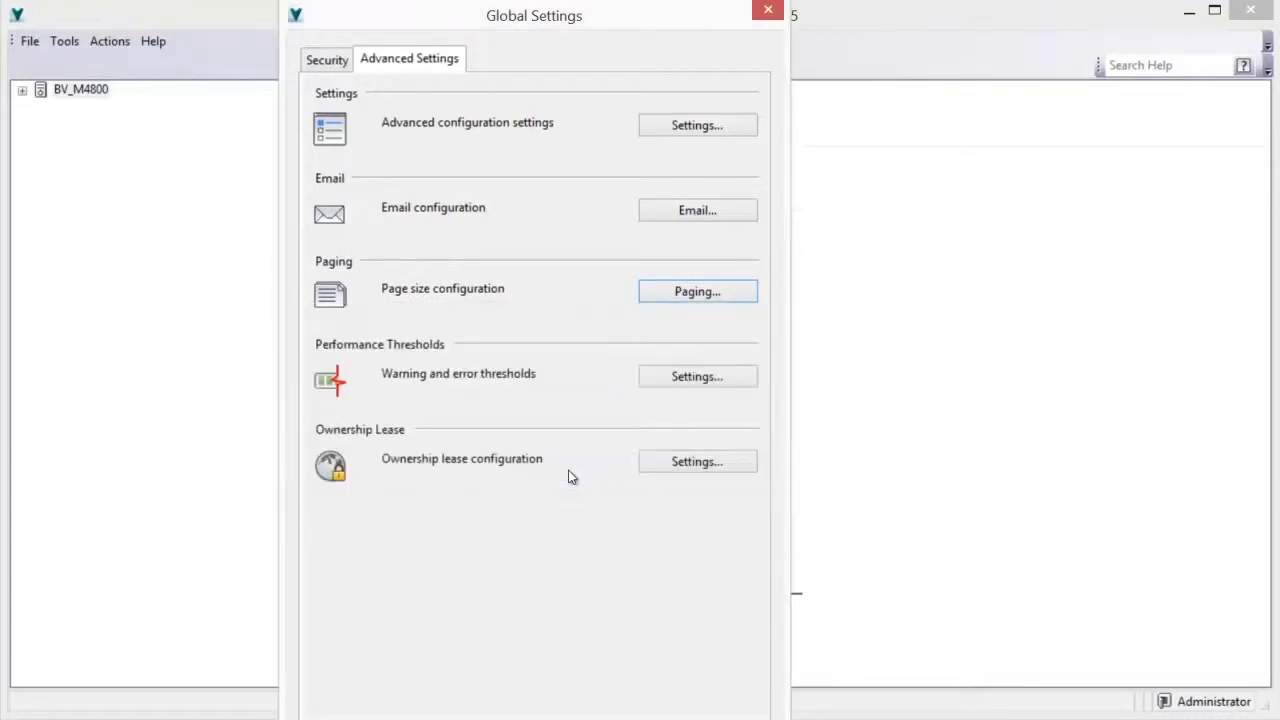
Set the file processing warning threshold to 1500, the error threshold to 5500 and the workspace synchronization warning to 4000, and close the global settings.
left_click(700, 376)
left_click_drag(617, 325, 547, 332)
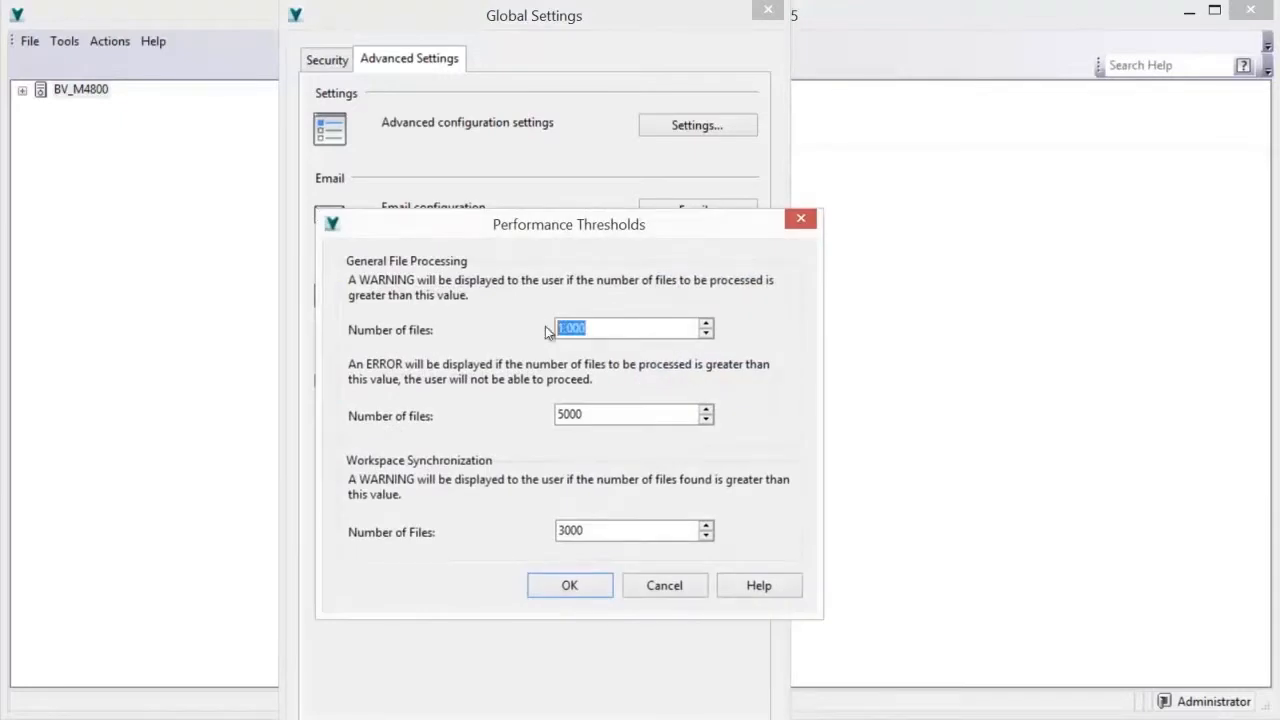
type("150")
left_click_drag(594, 416, 541, 428)
type("5500")
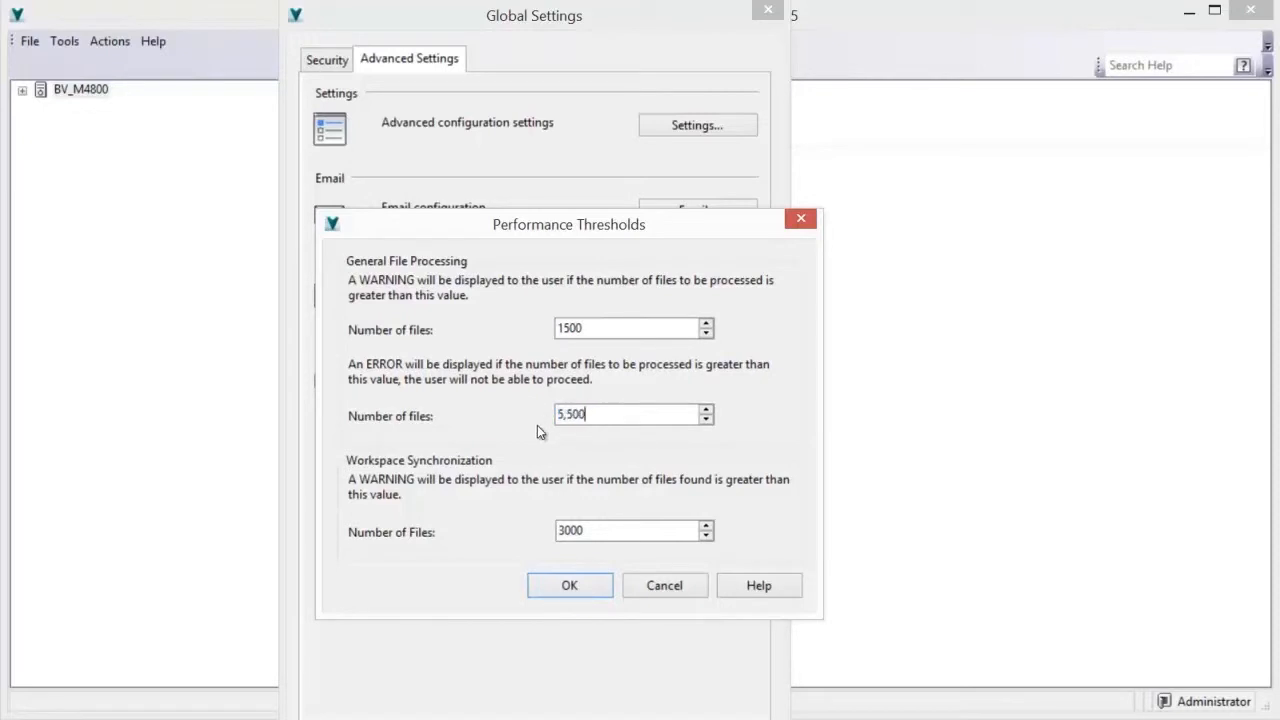
left_click_drag(599, 532, 547, 508)
type("4000")
left_click(588, 582)
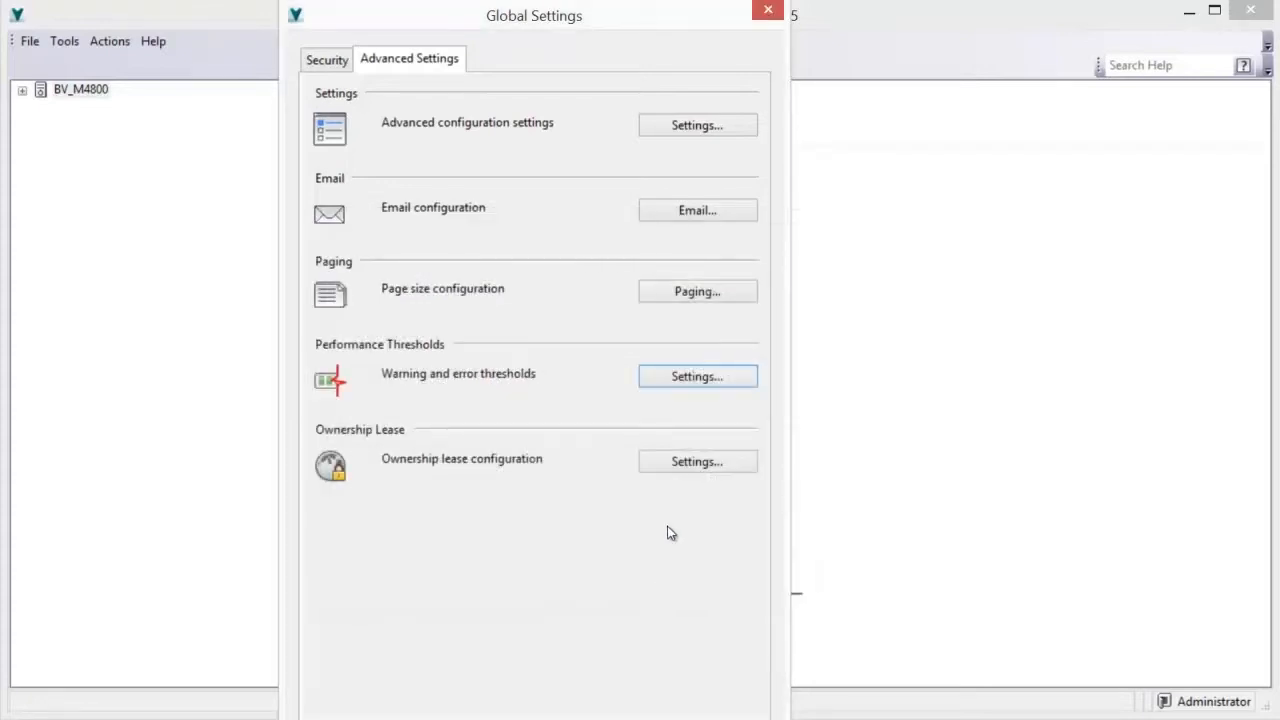
left_click(603, 719)
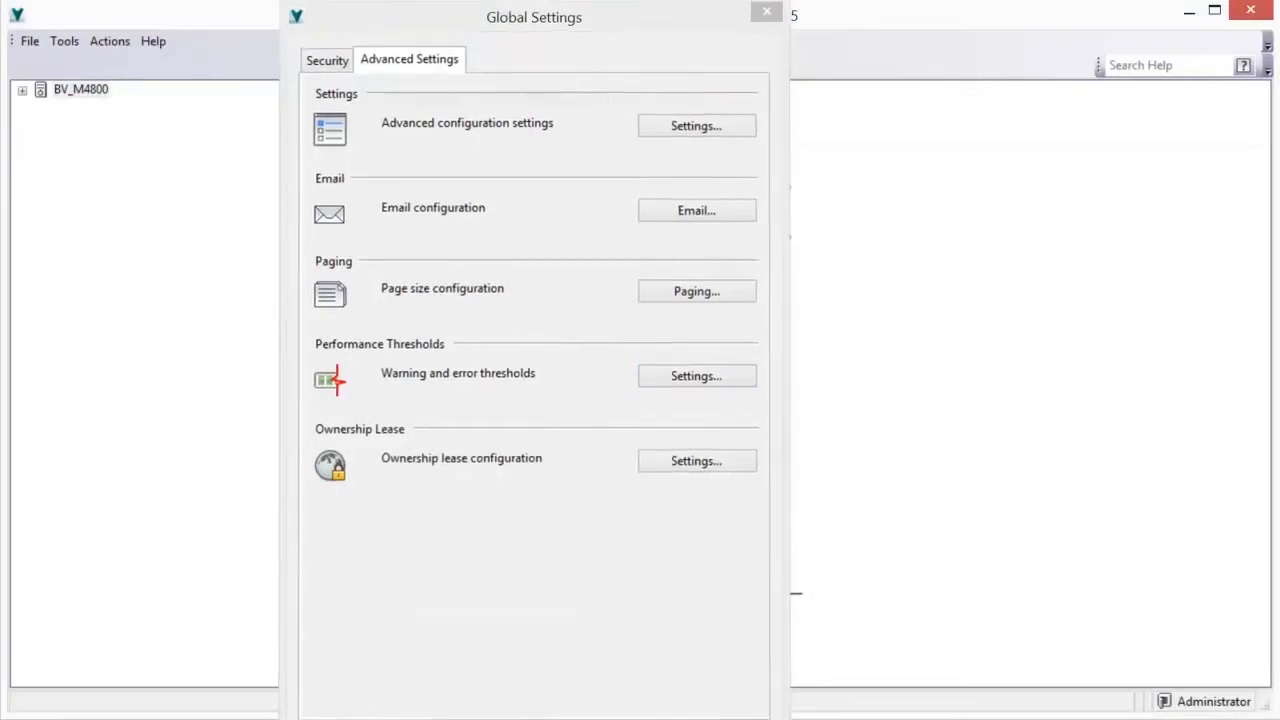
left_click(66, 44)
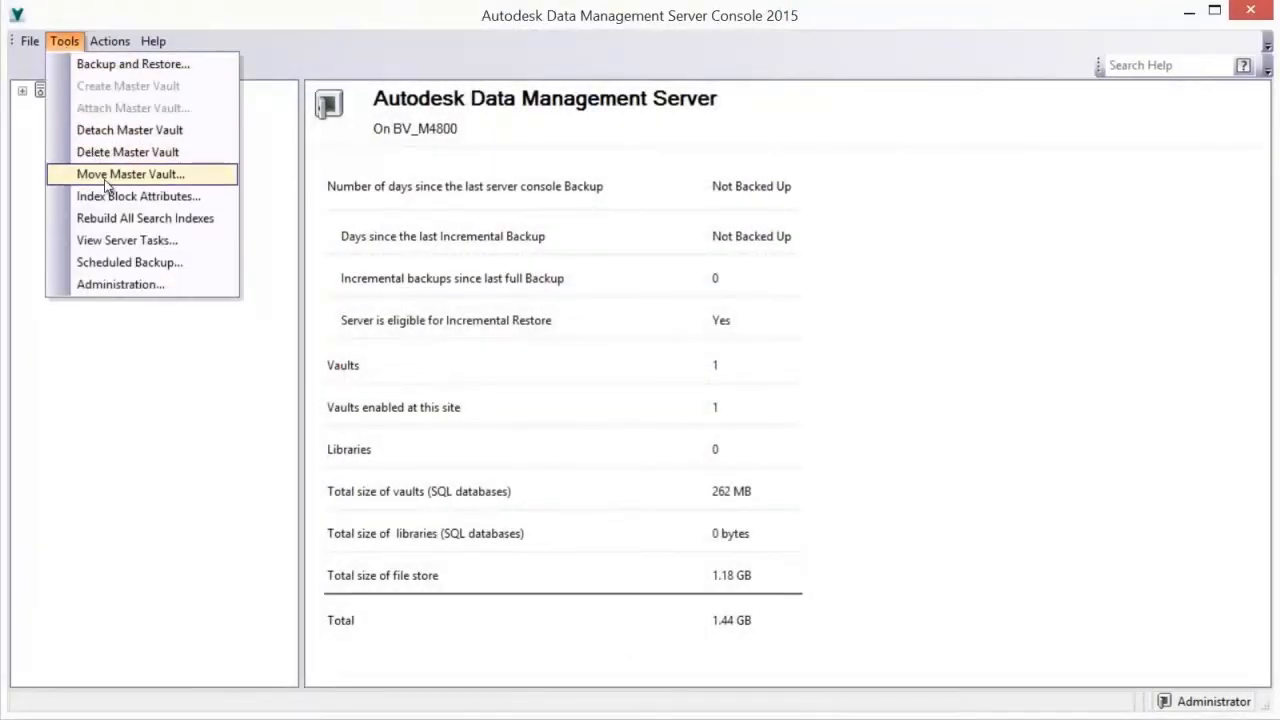
left_click(100, 348)
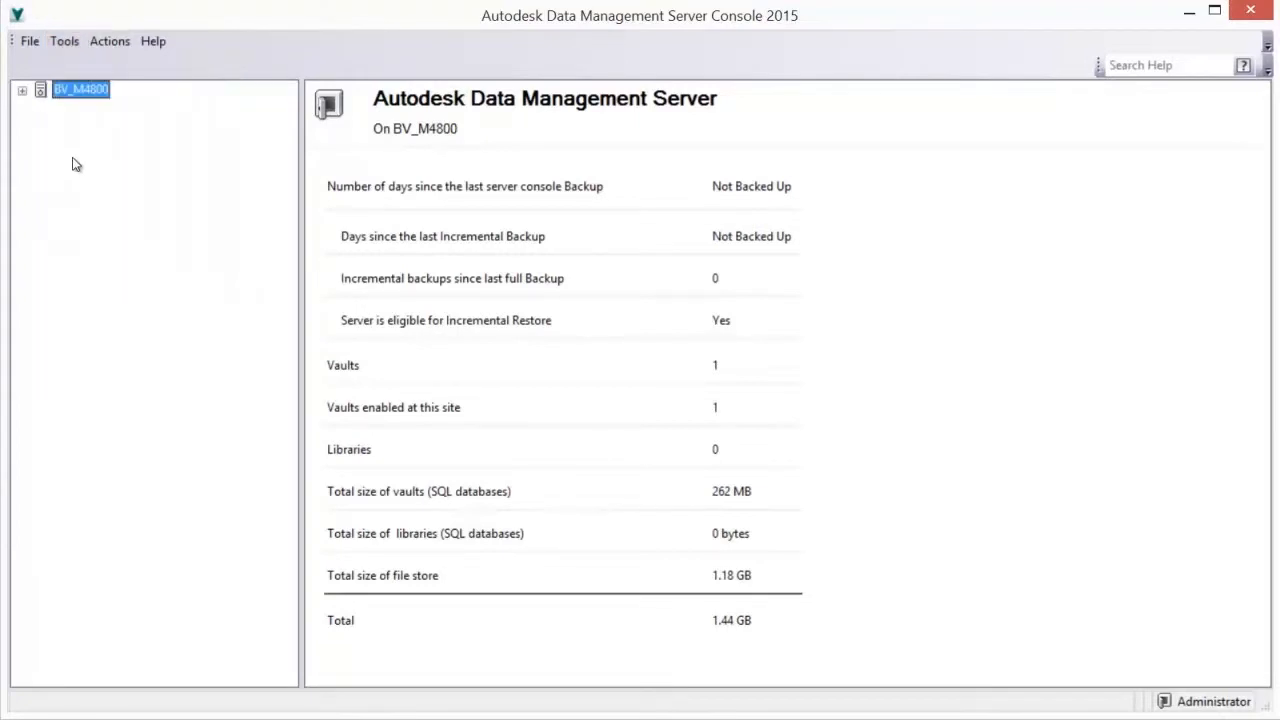
Purge file versions within the Null revision from the vault named Vault, using the default version selection criteria.
left_click(22, 92)
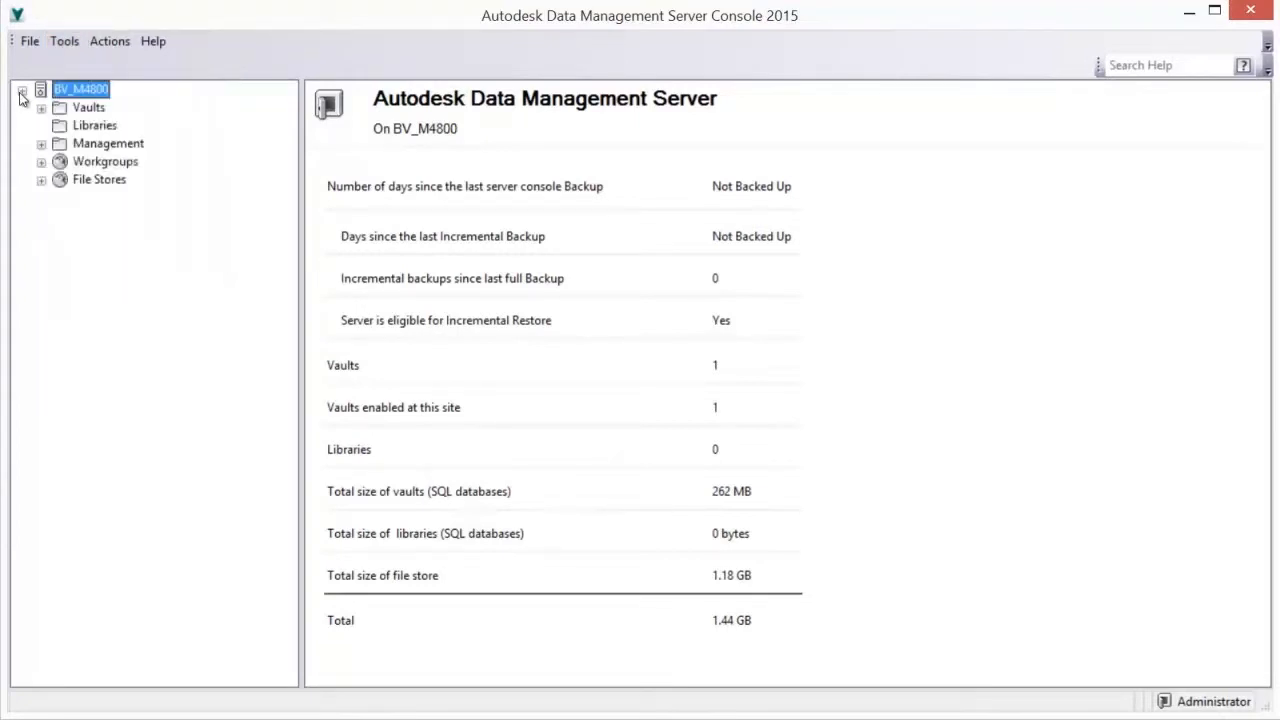
left_click(41, 107)
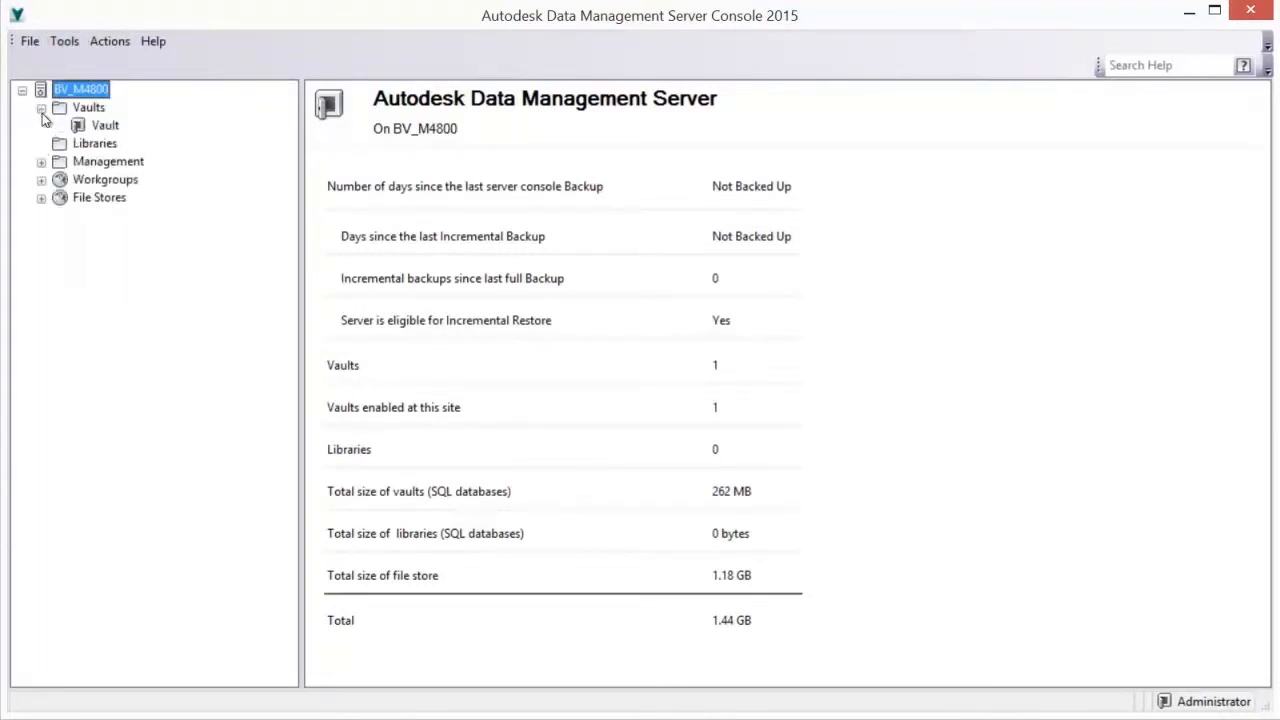
left_click(103, 126)
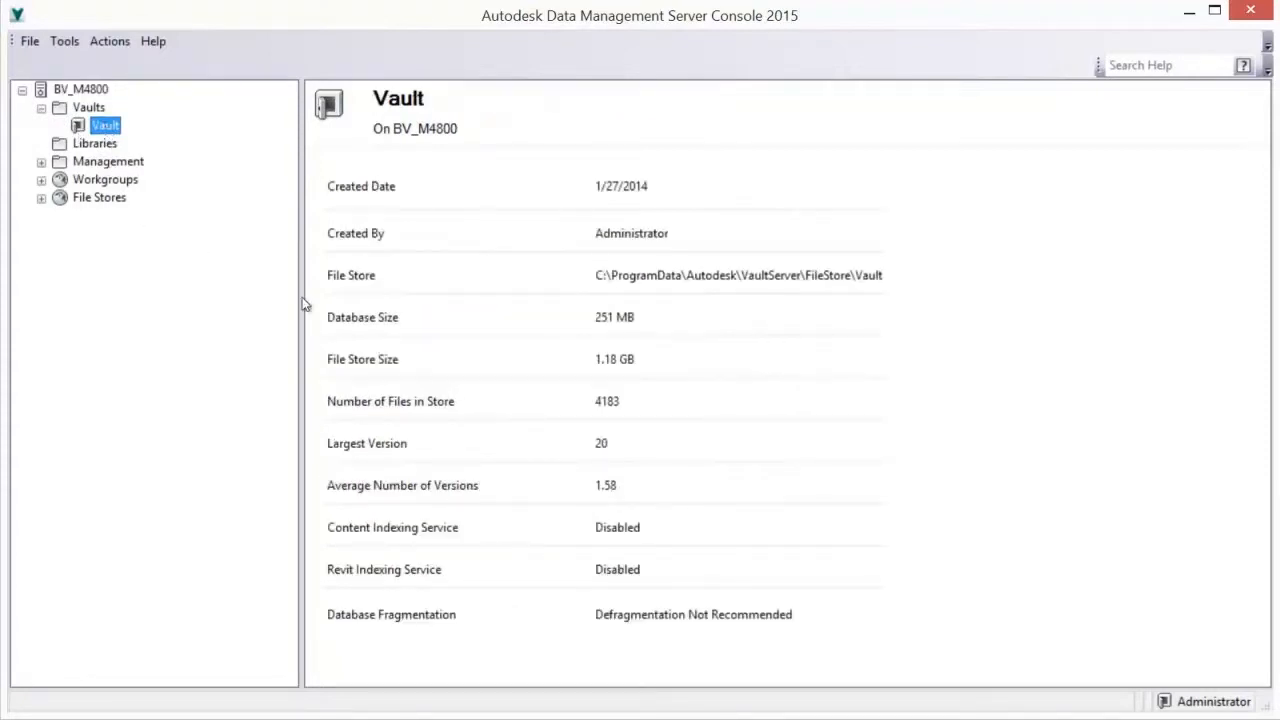
right_click(101, 127)
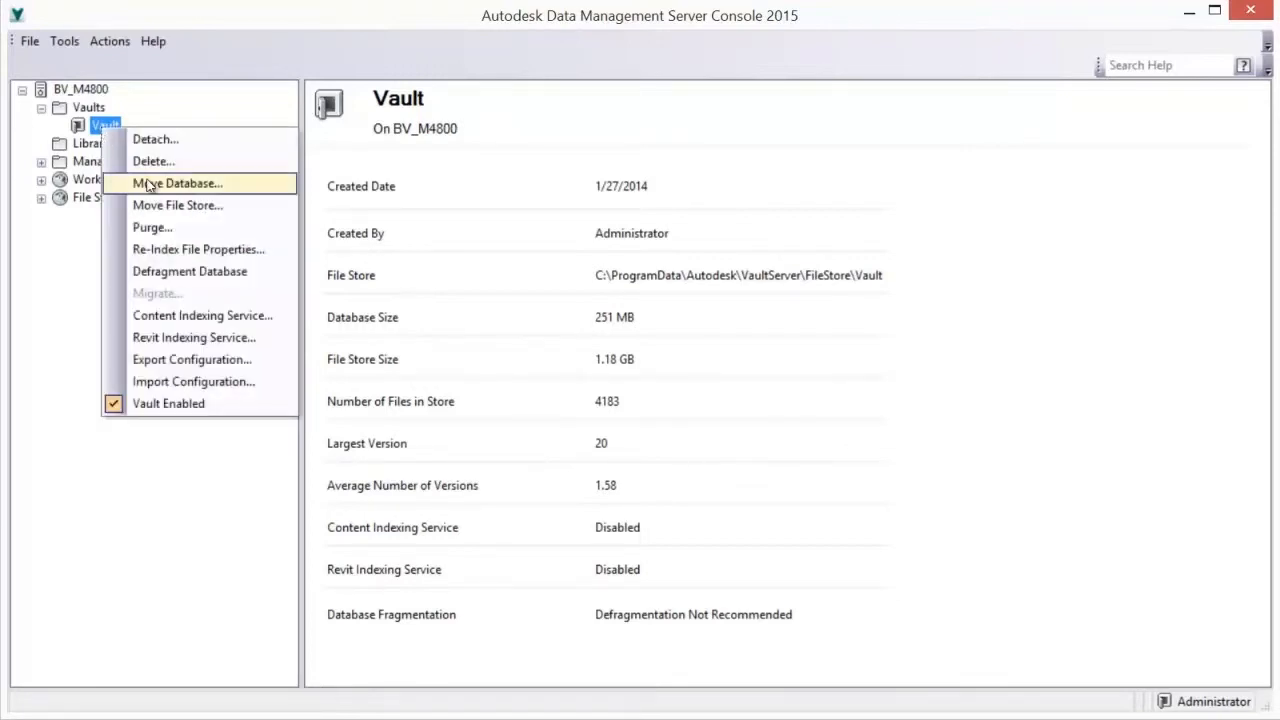
left_click(191, 227)
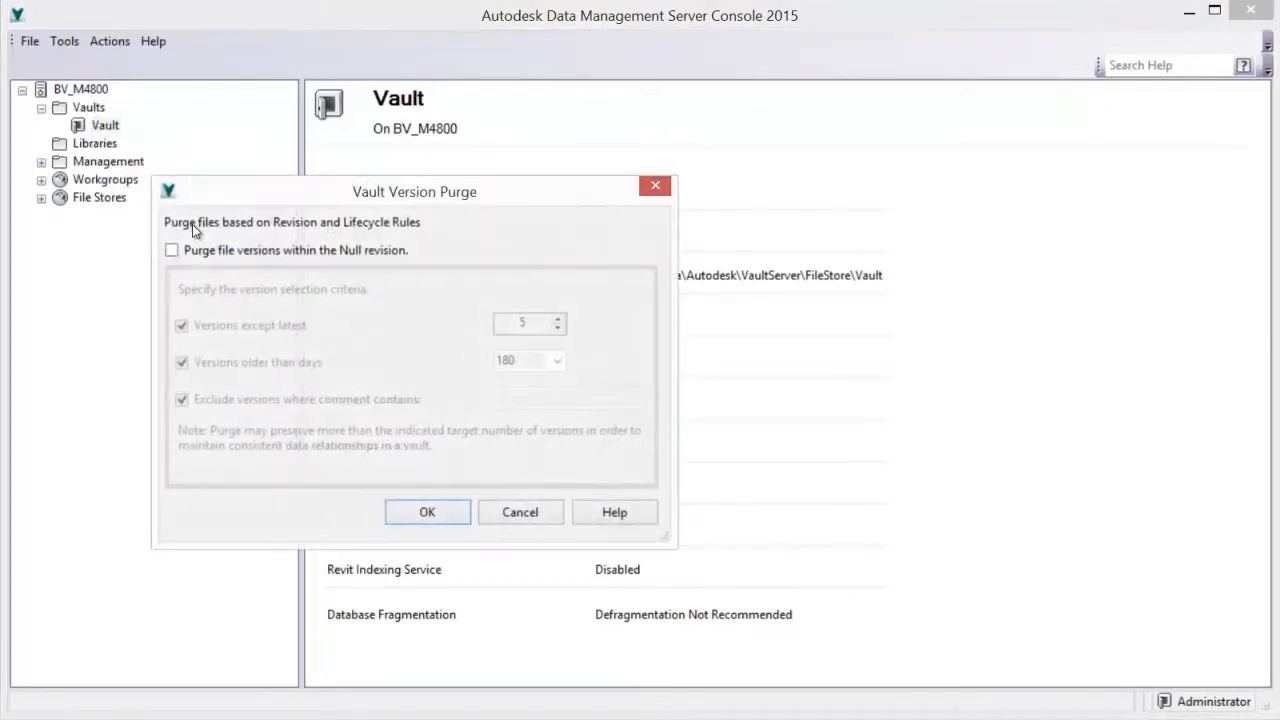
left_click(172, 251)
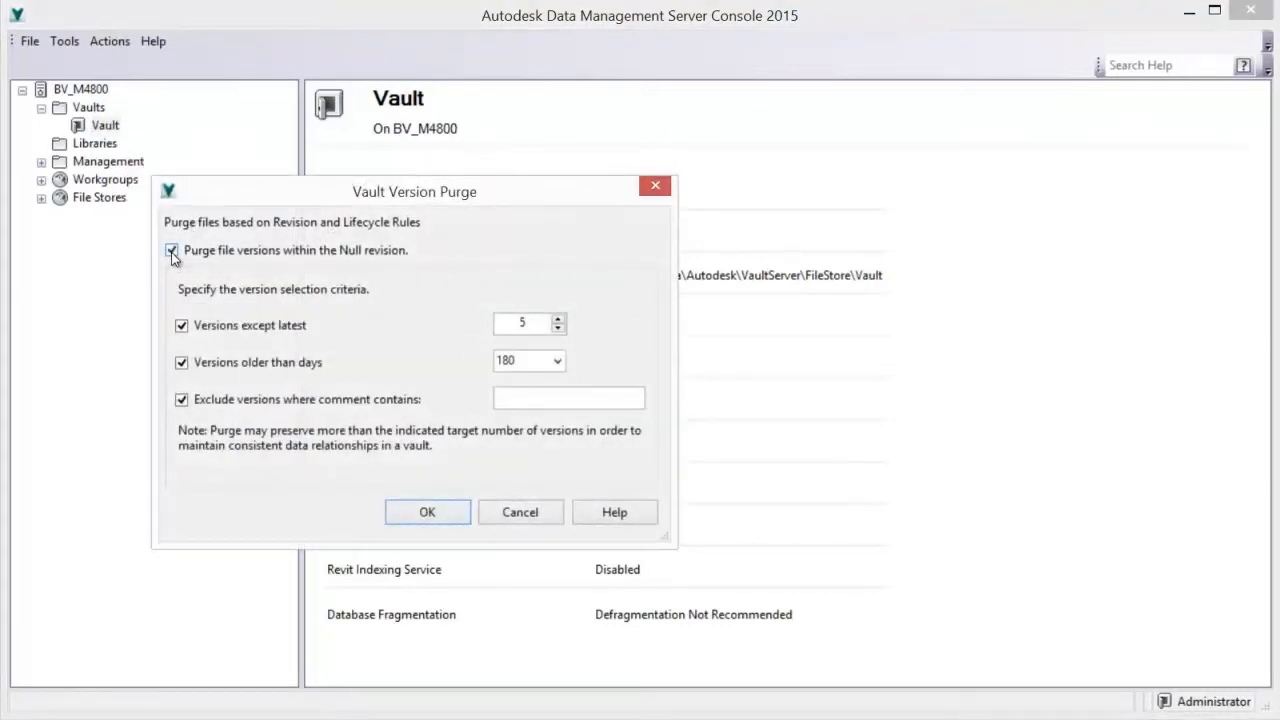
left_click(424, 512)
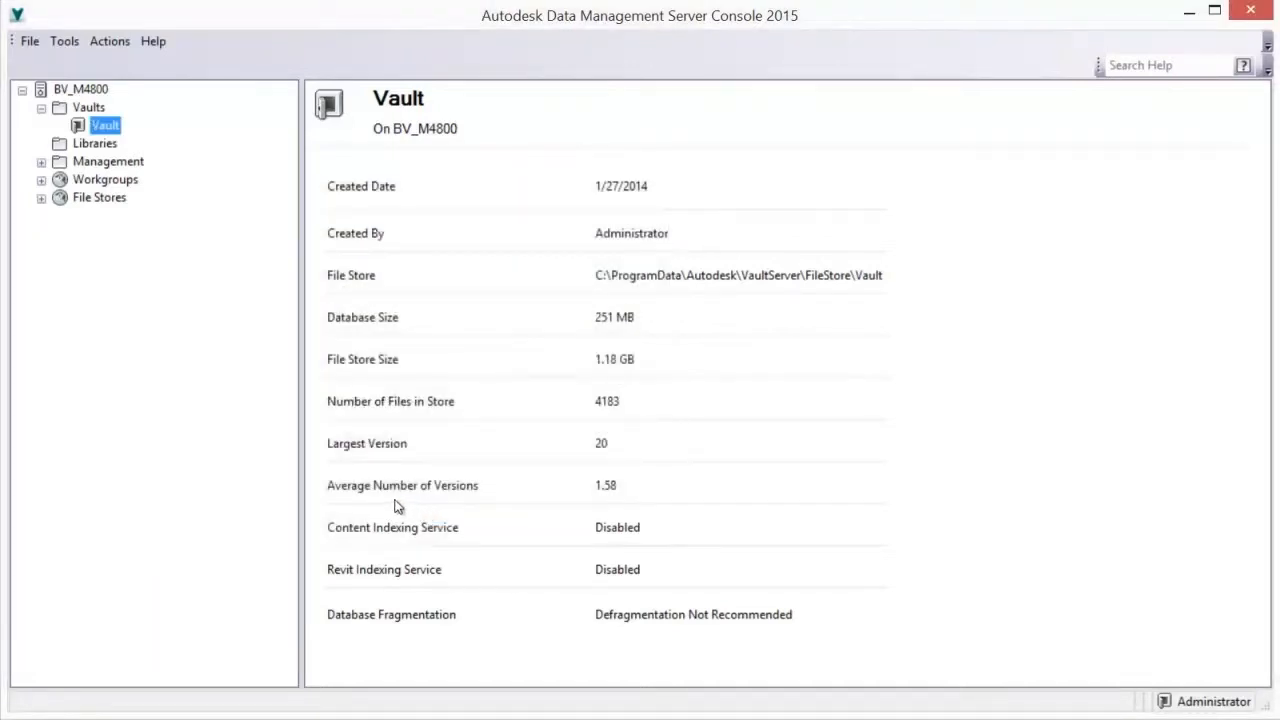
Defragment the database of the vault named Vault, agreeing to lock the vault for the operation.
right_click(105, 123)
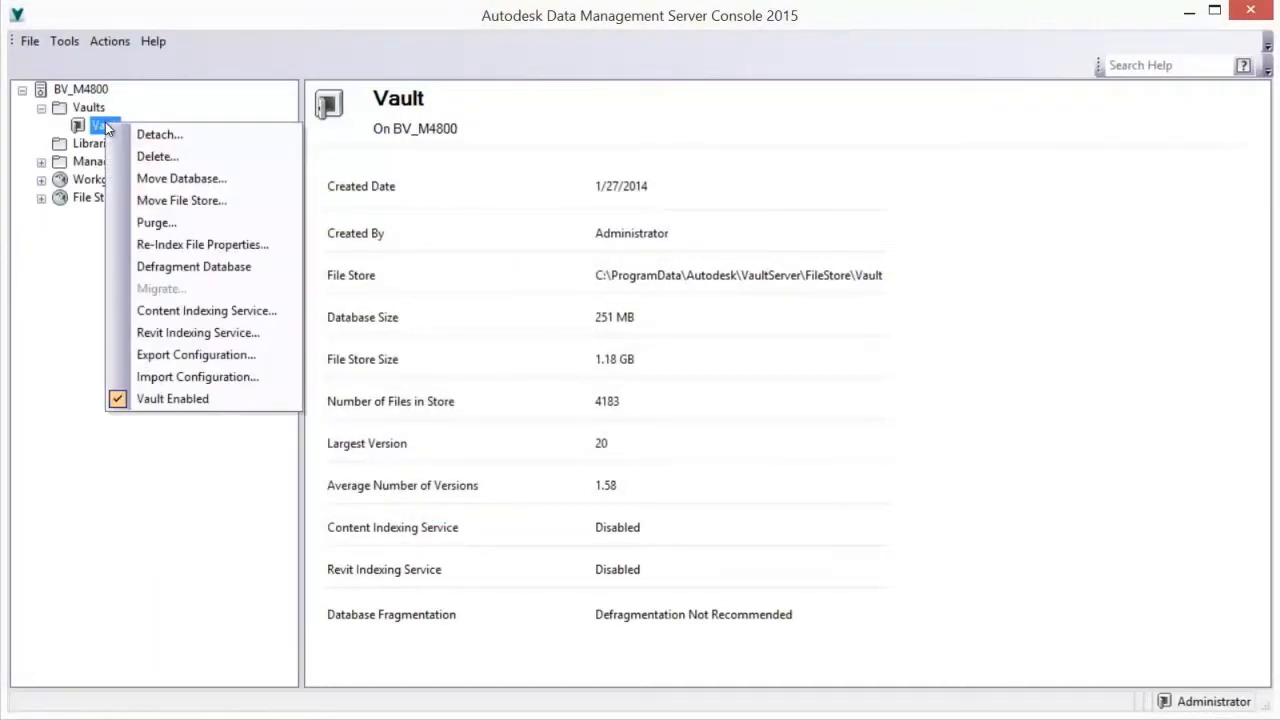
left_click(160, 268)
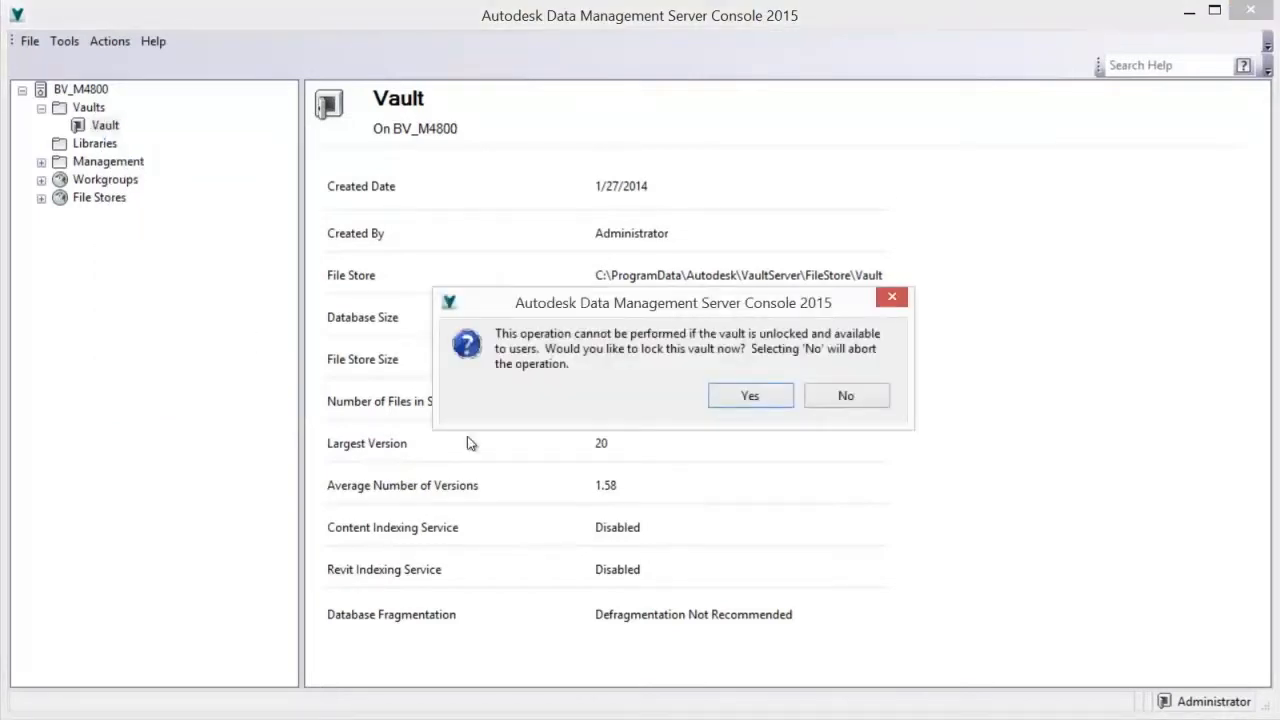
left_click(748, 396)
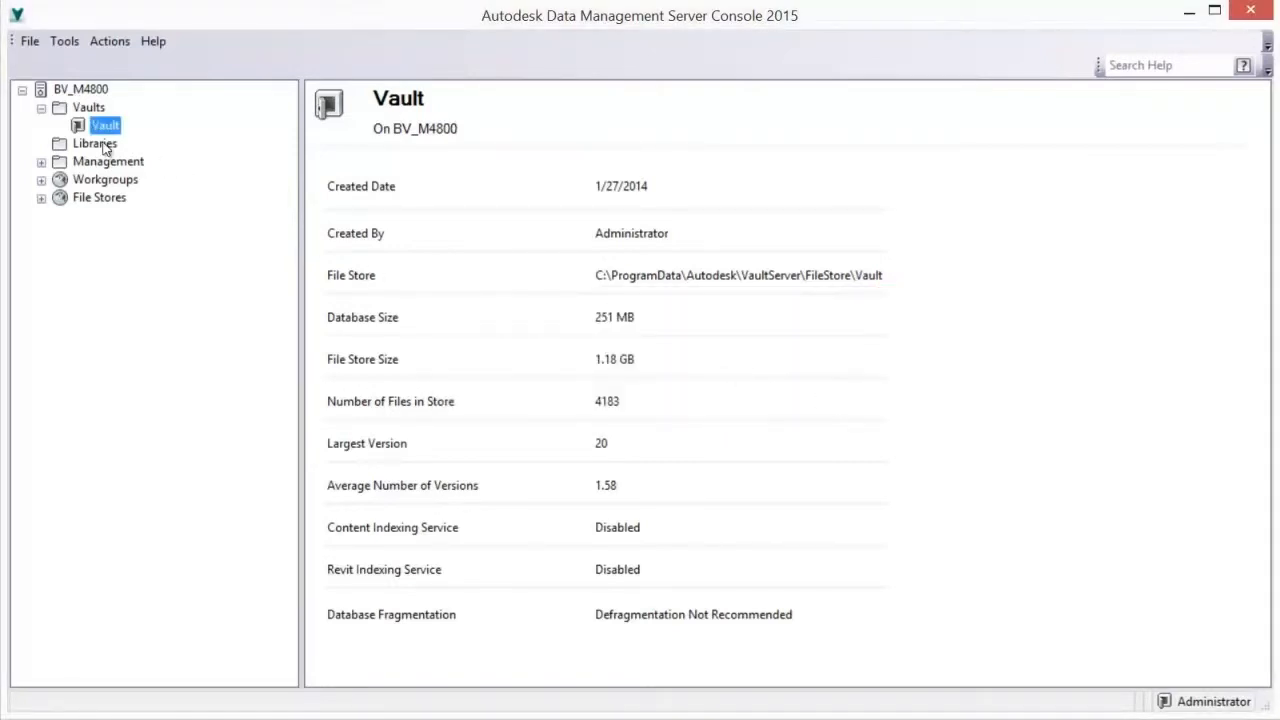
Expand the Management folder, then review and confirm the Content Indexing Service setting for the vault named Vault.
left_click(41, 163)
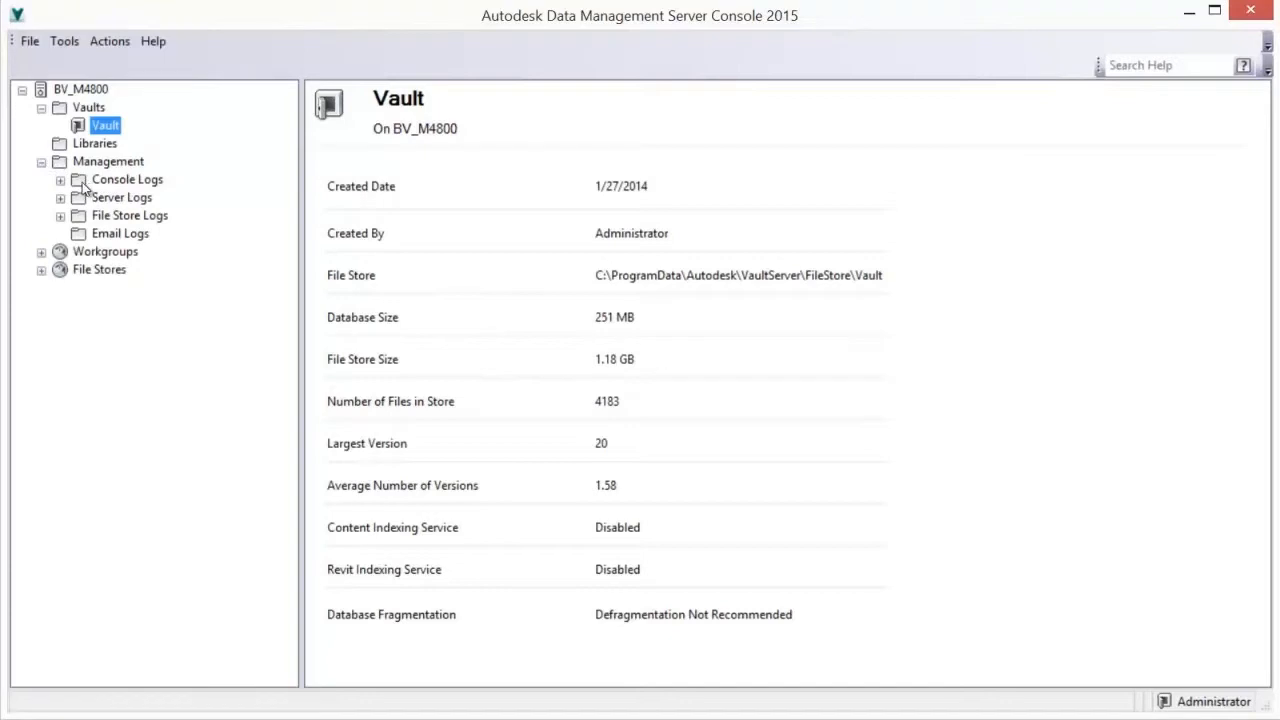
right_click(113, 129)
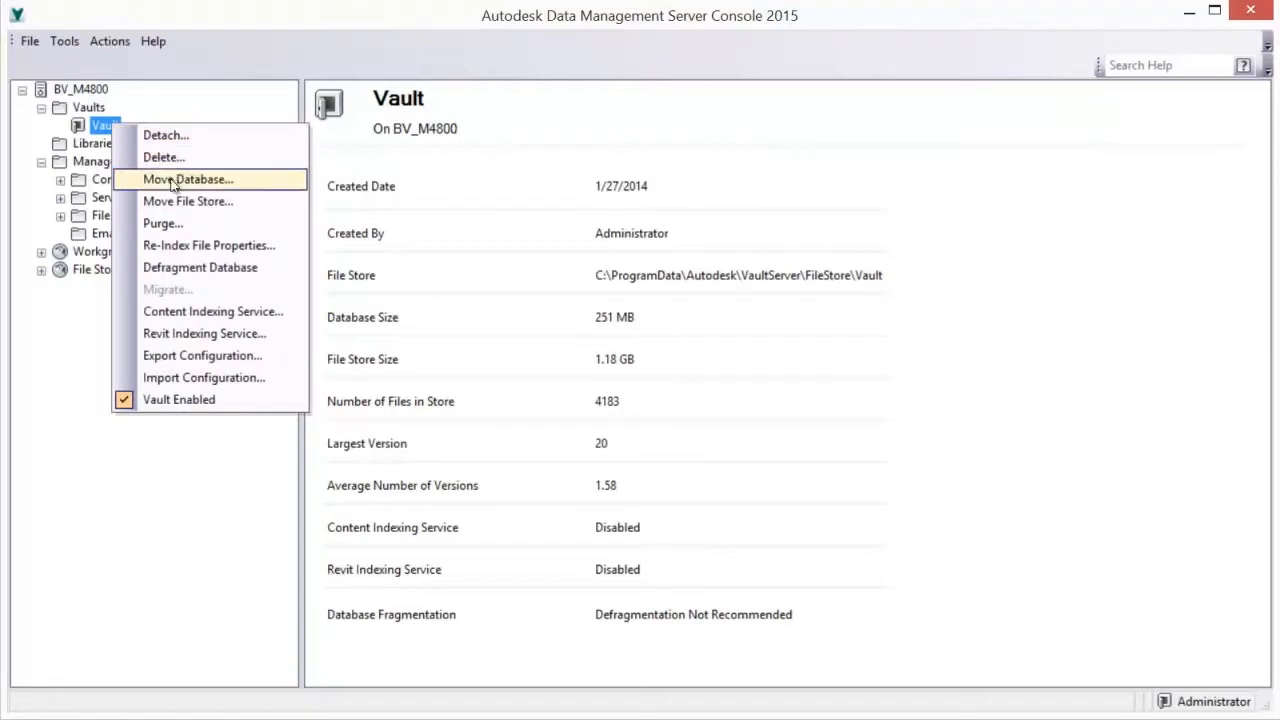
left_click(231, 311)
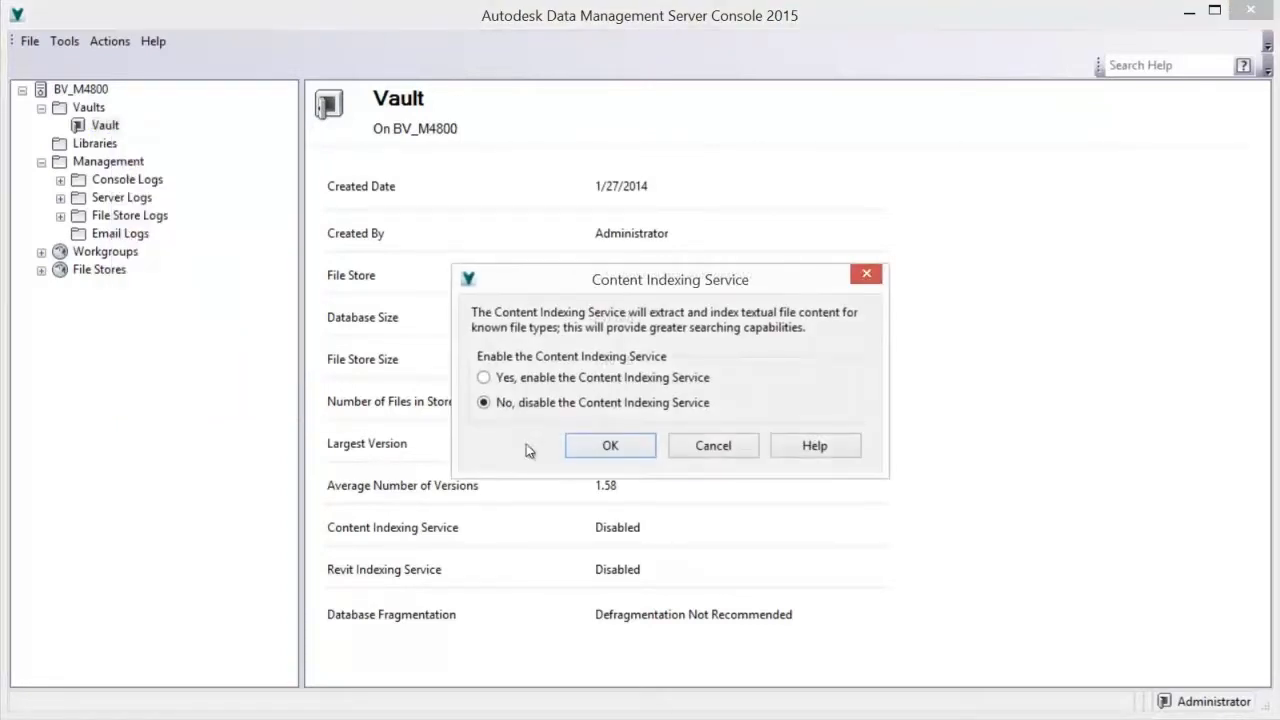
left_click(608, 452)
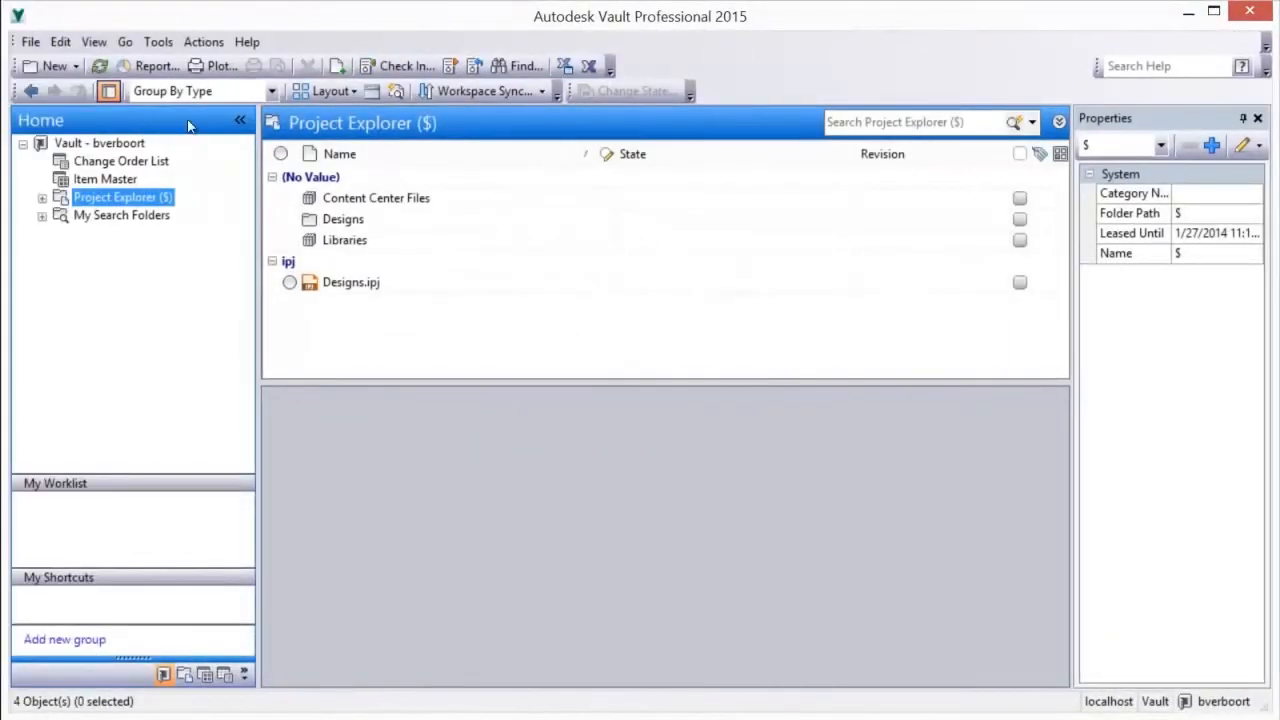
Switch to Autodesk Vault Professional and review the roles in the signed-in user's profile from the global security settings.
left_click(158, 42)
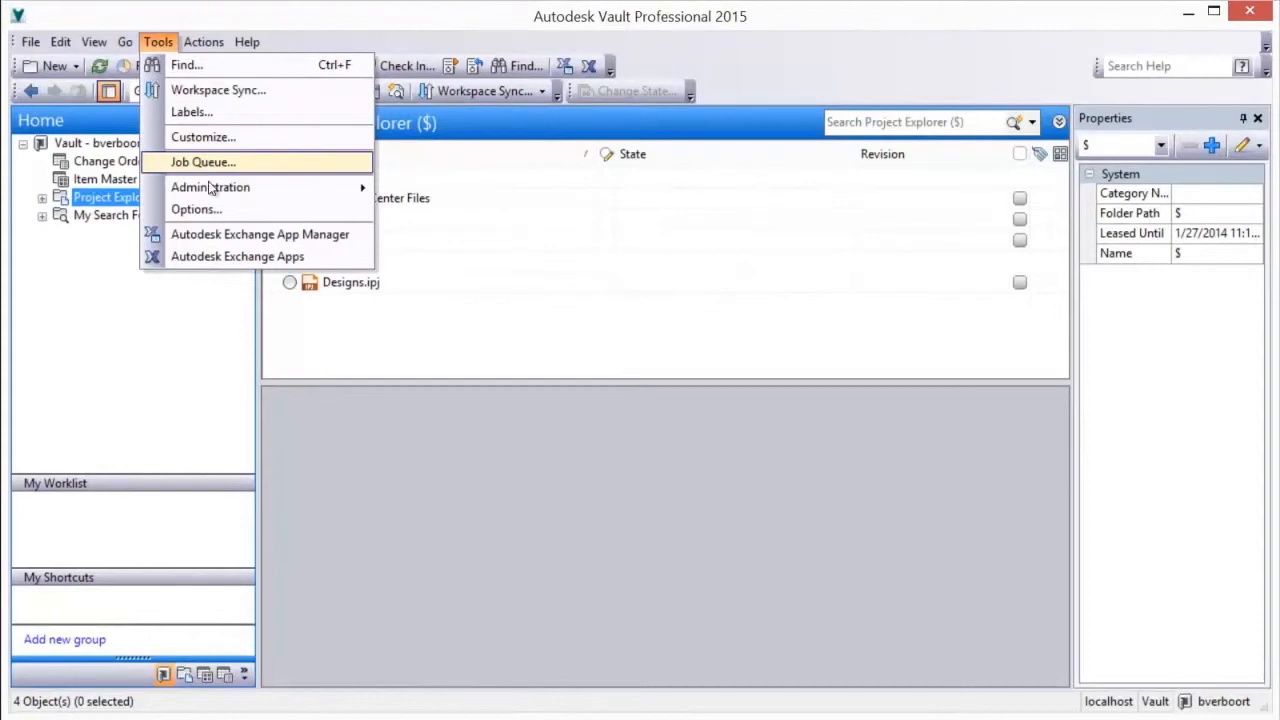
mouse_move(215, 189)
left_click(410, 211)
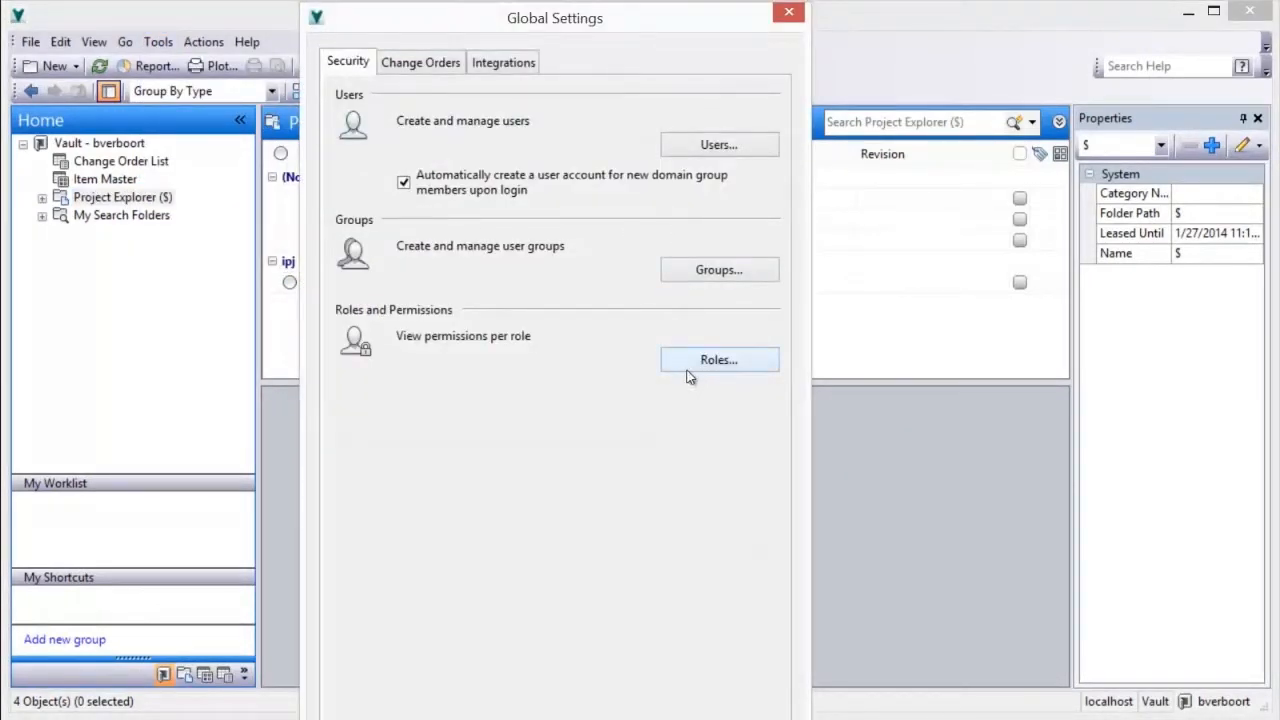
left_click(678, 146)
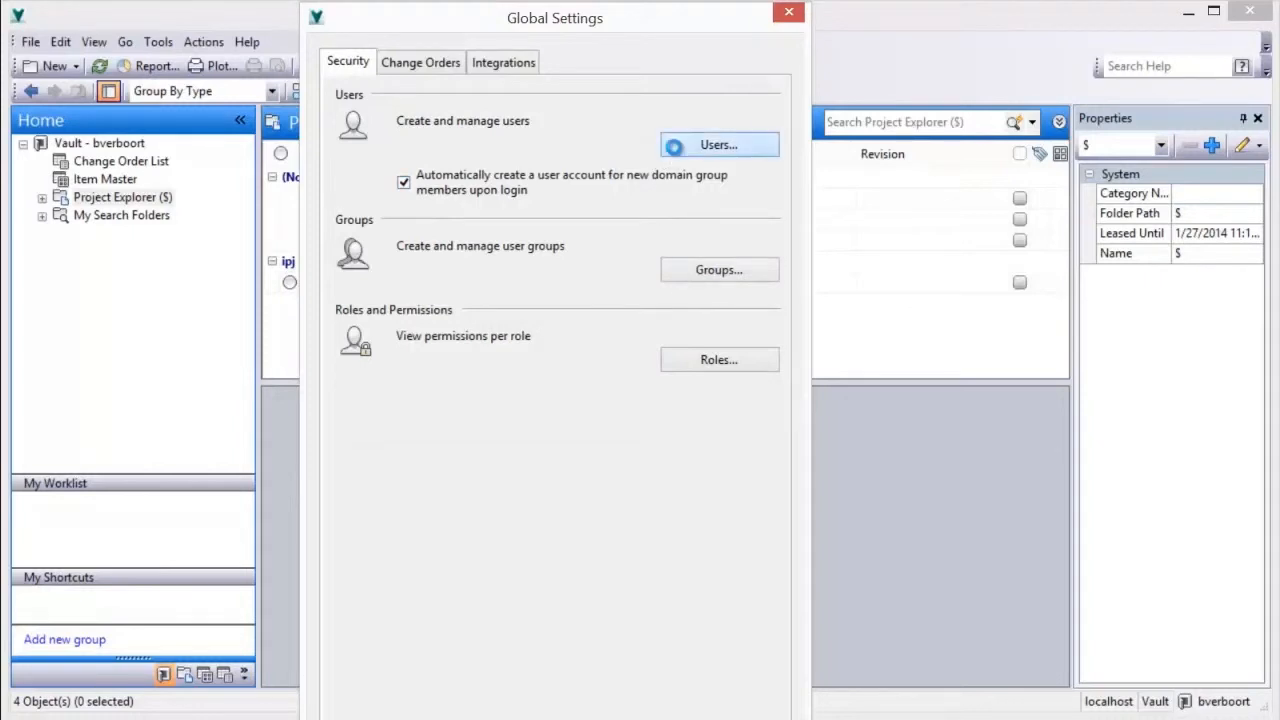
double_click(270, 372)
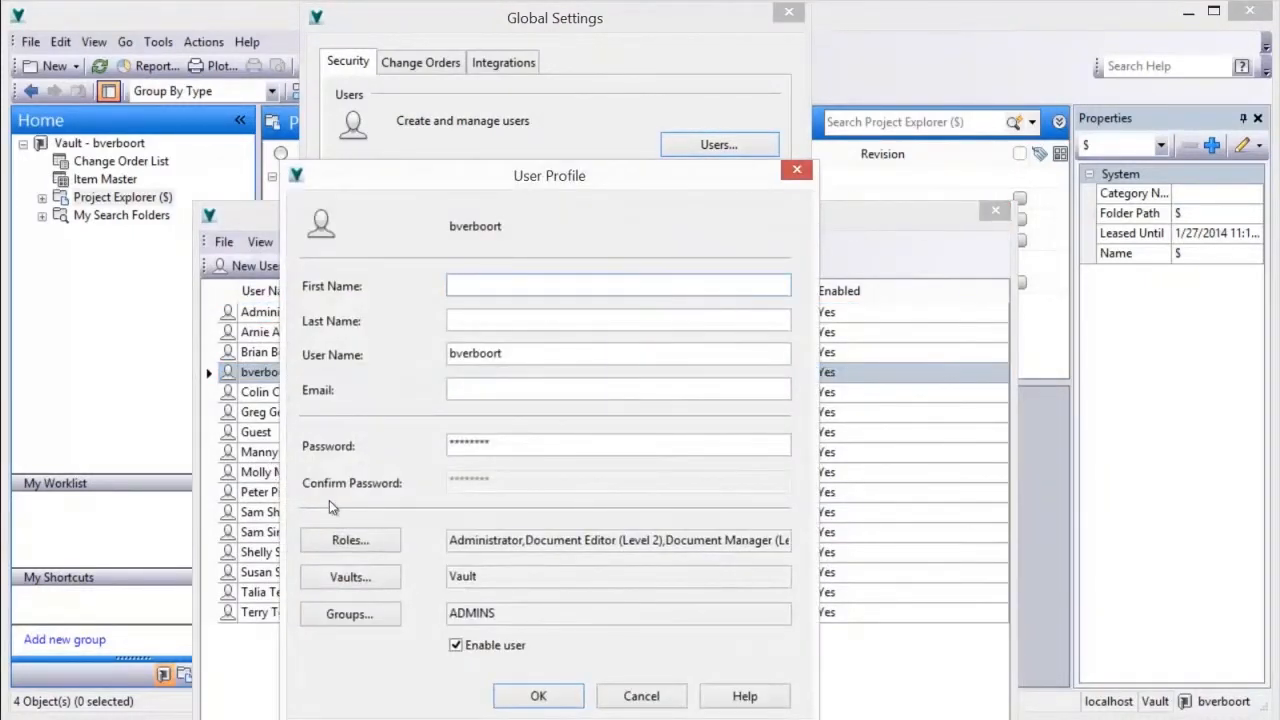
left_click_drag(527, 540, 434, 546)
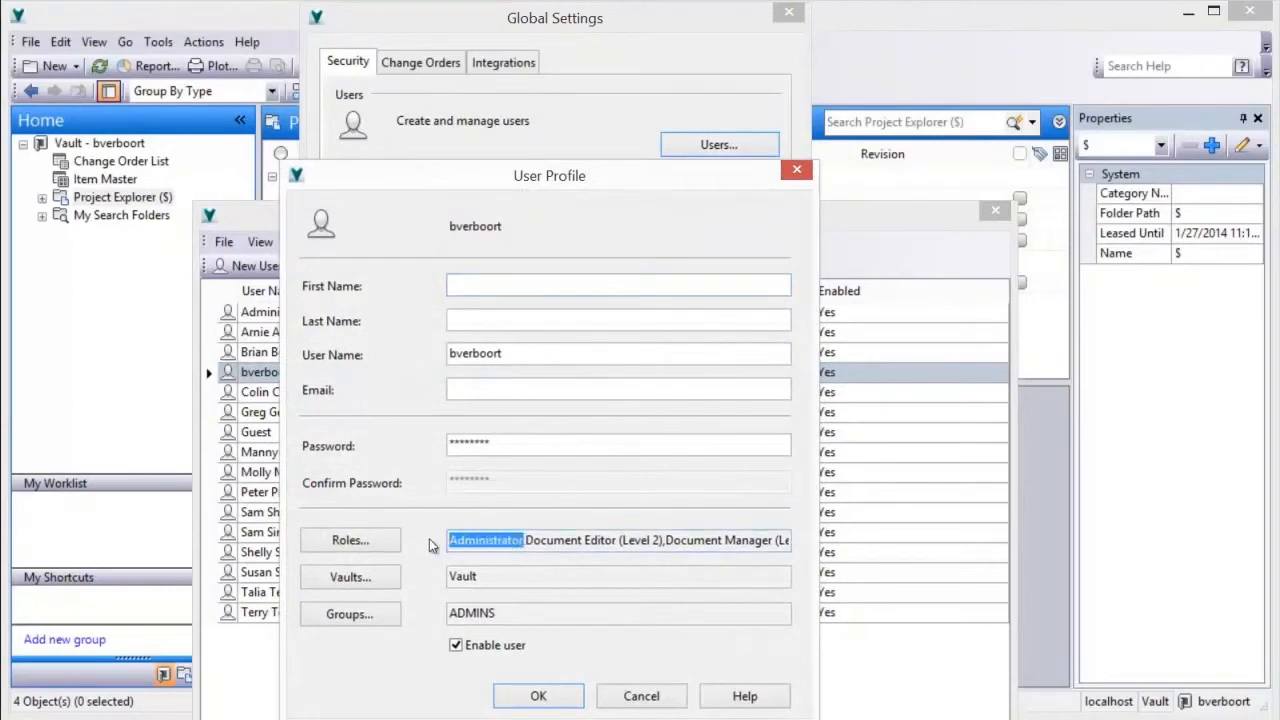
left_click(577, 695)
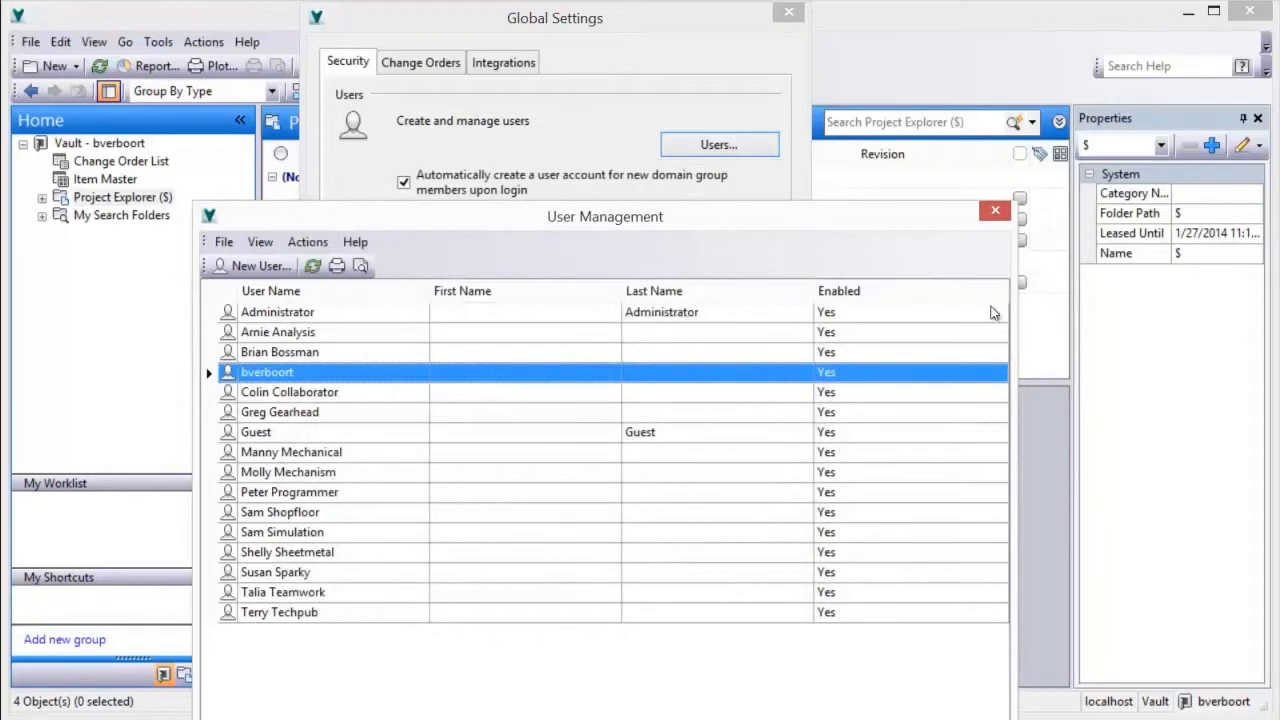
left_click(992, 212)
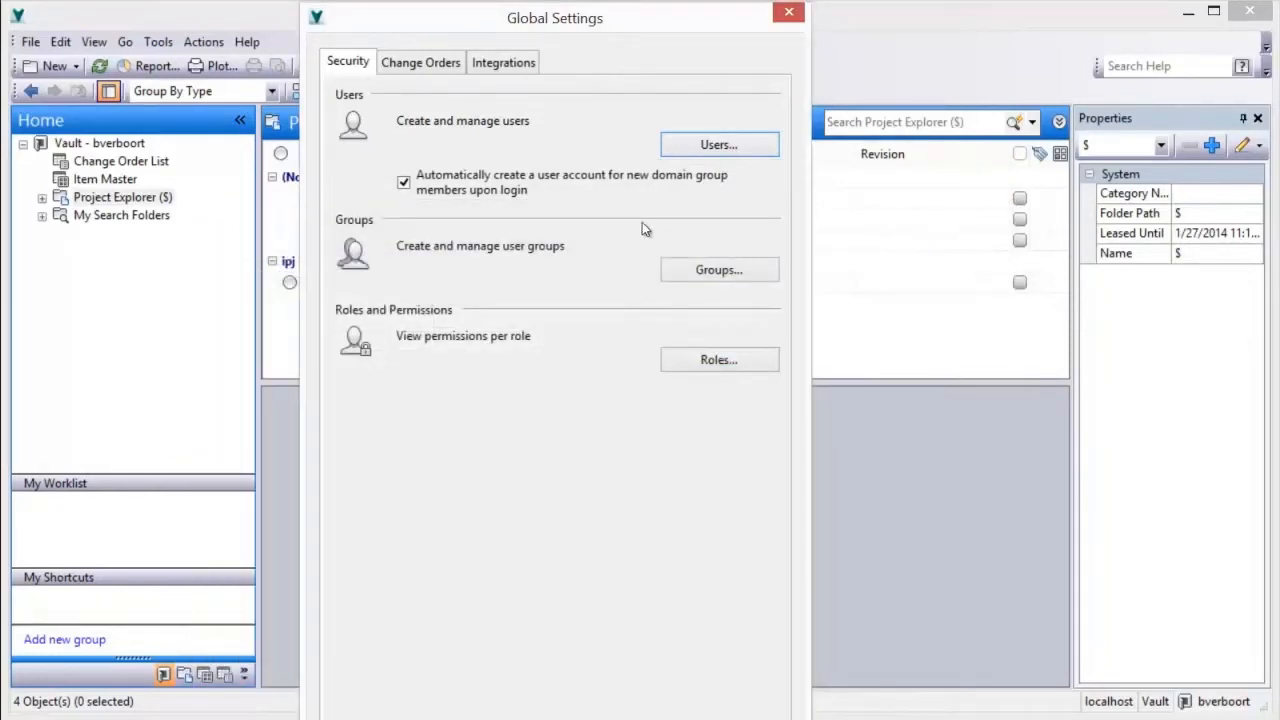
Review the participants and roles of the Default change order routing in the global settings.
left_click(430, 64)
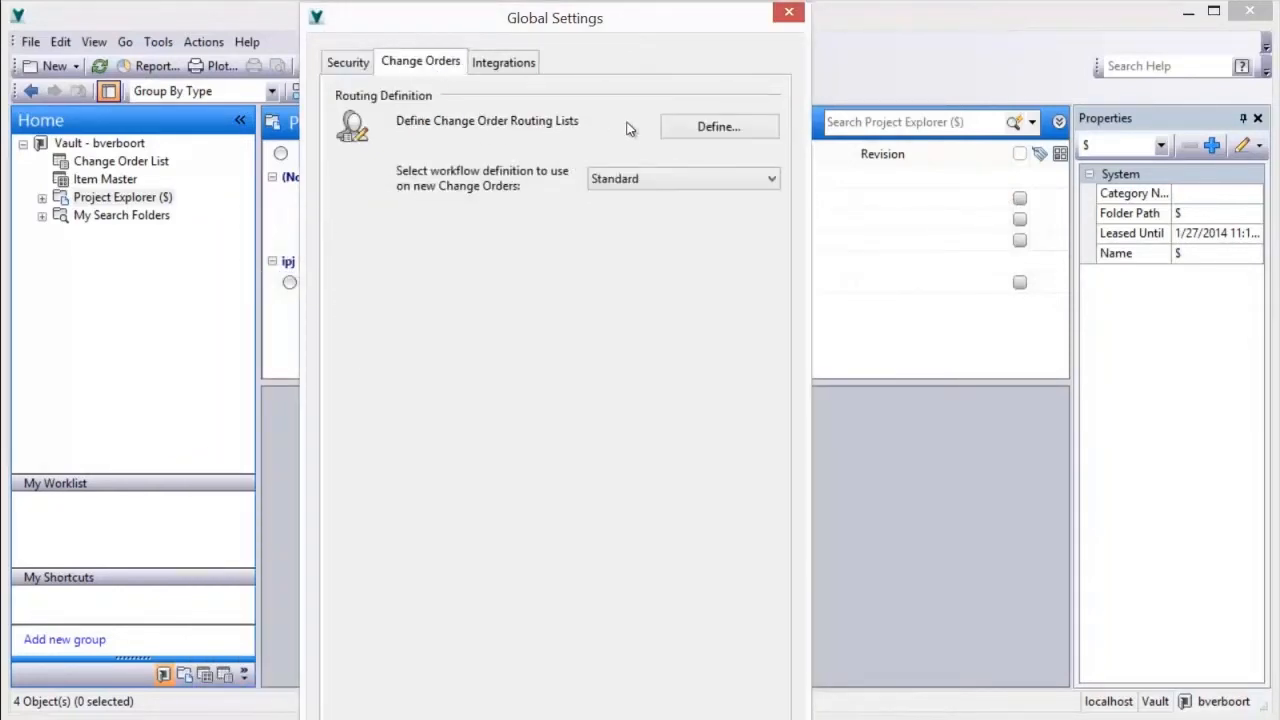
left_click(714, 127)
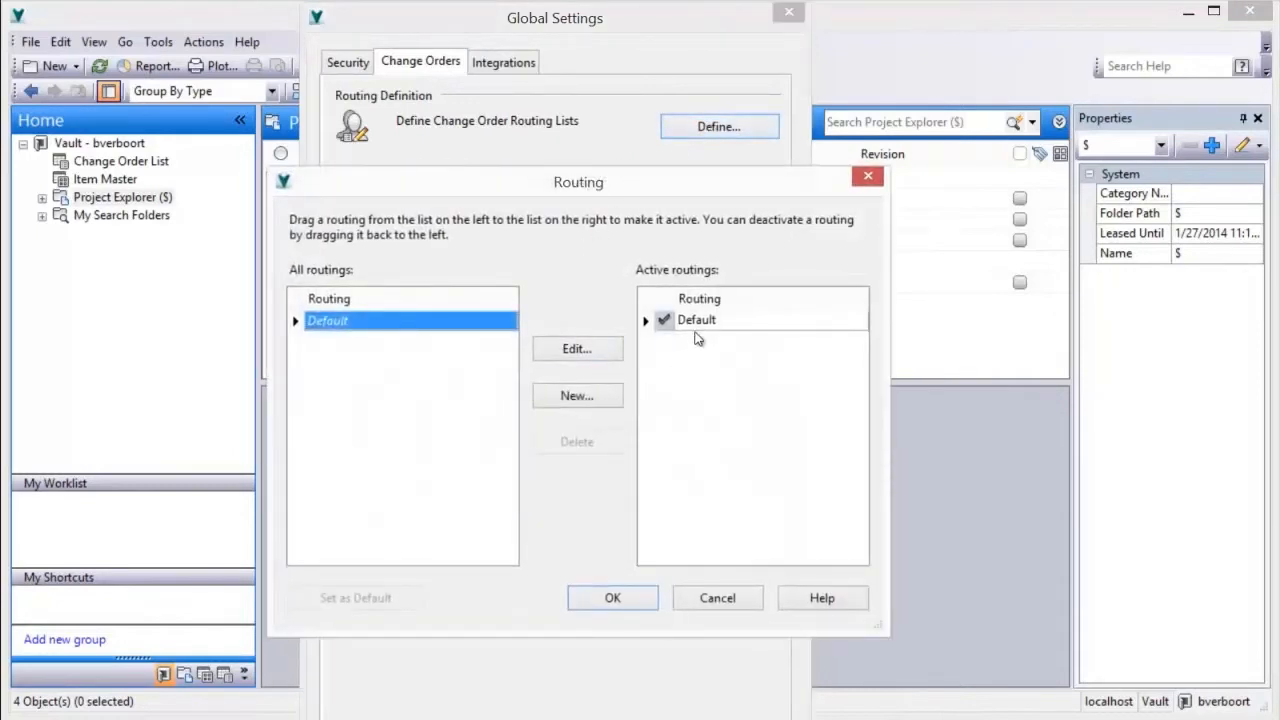
left_click(692, 328)
left_click(432, 328)
left_click(576, 349)
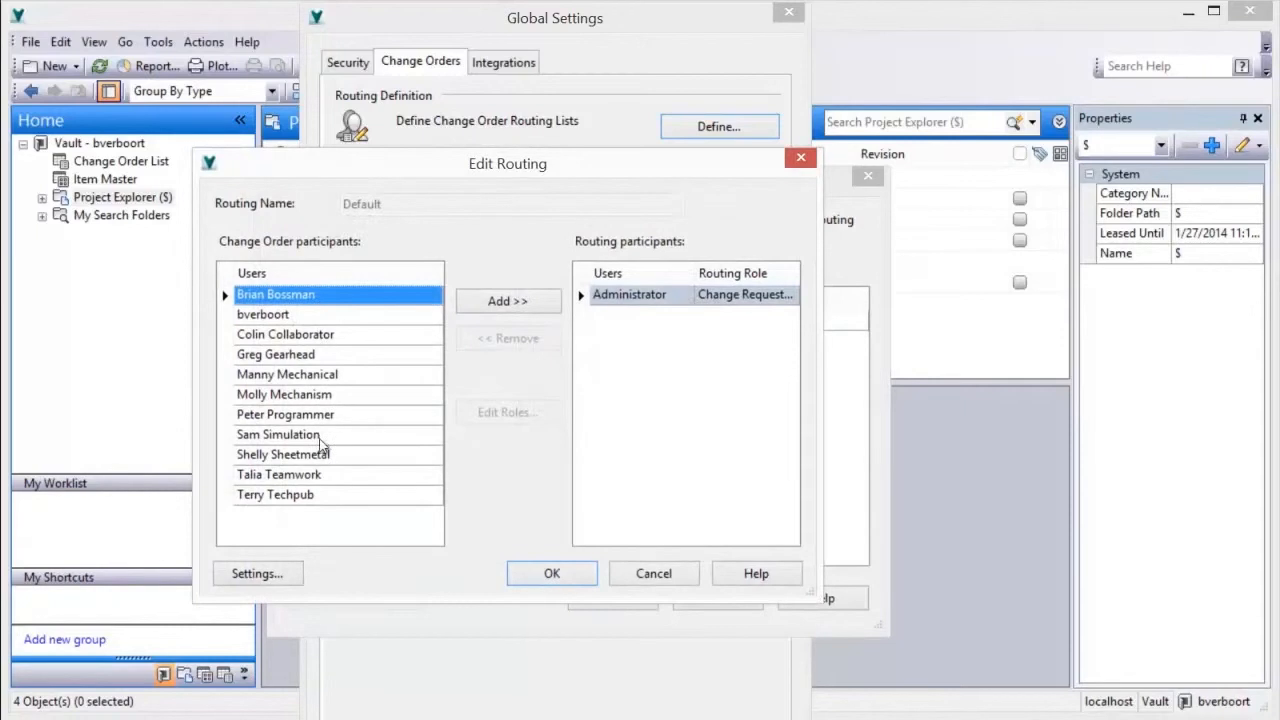
left_click(564, 579)
Start a new change order routing and add Administrator as a participant with the Change Administrator role.
left_click(566, 396)
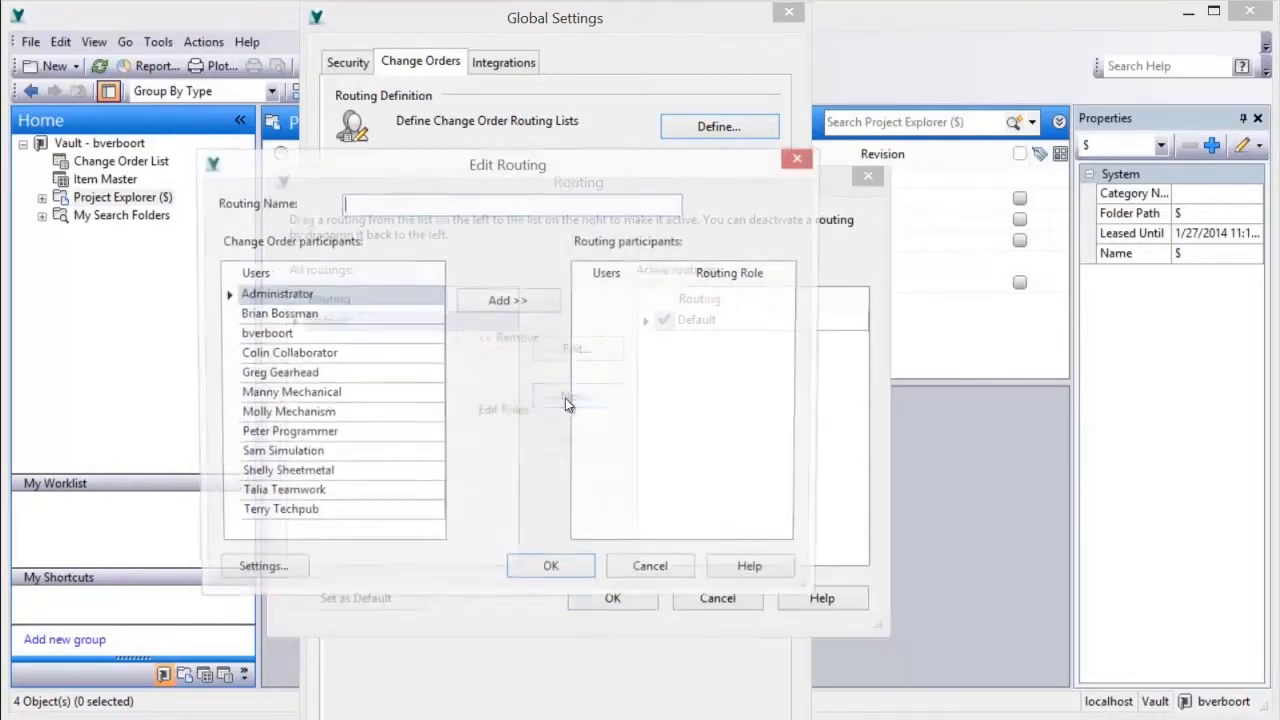
left_click(507, 301)
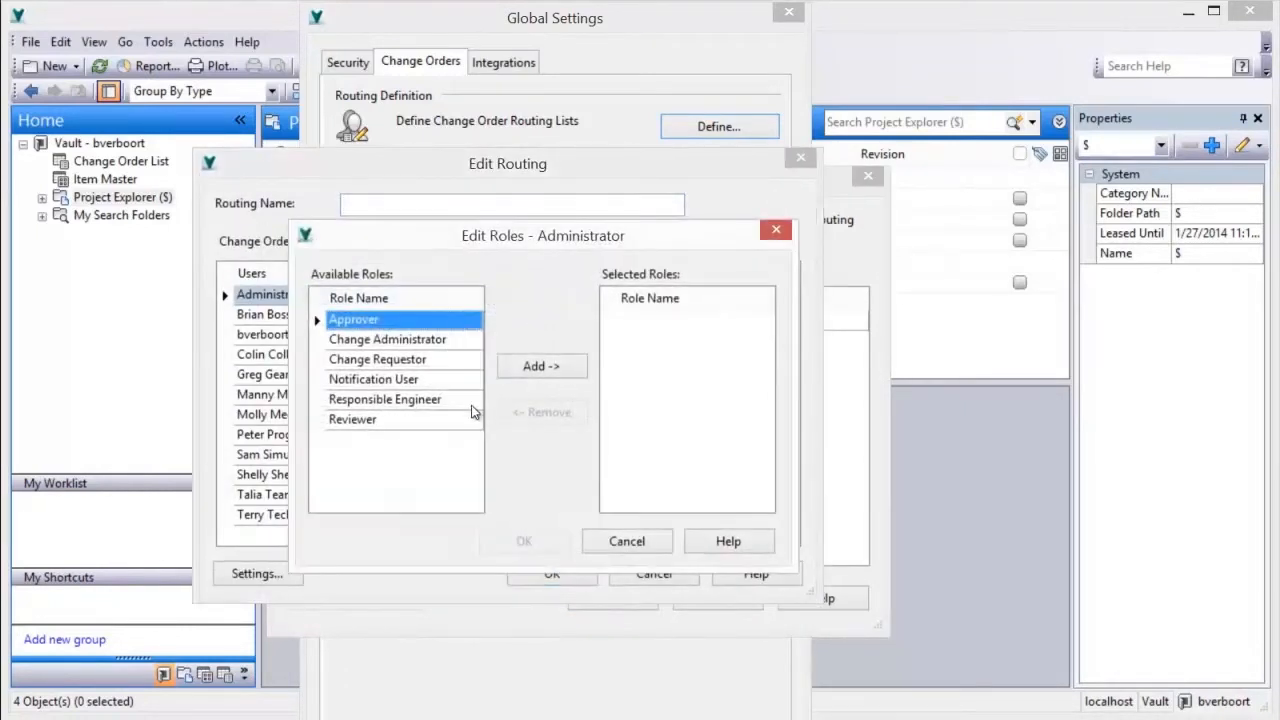
left_click(404, 342)
left_click(525, 369)
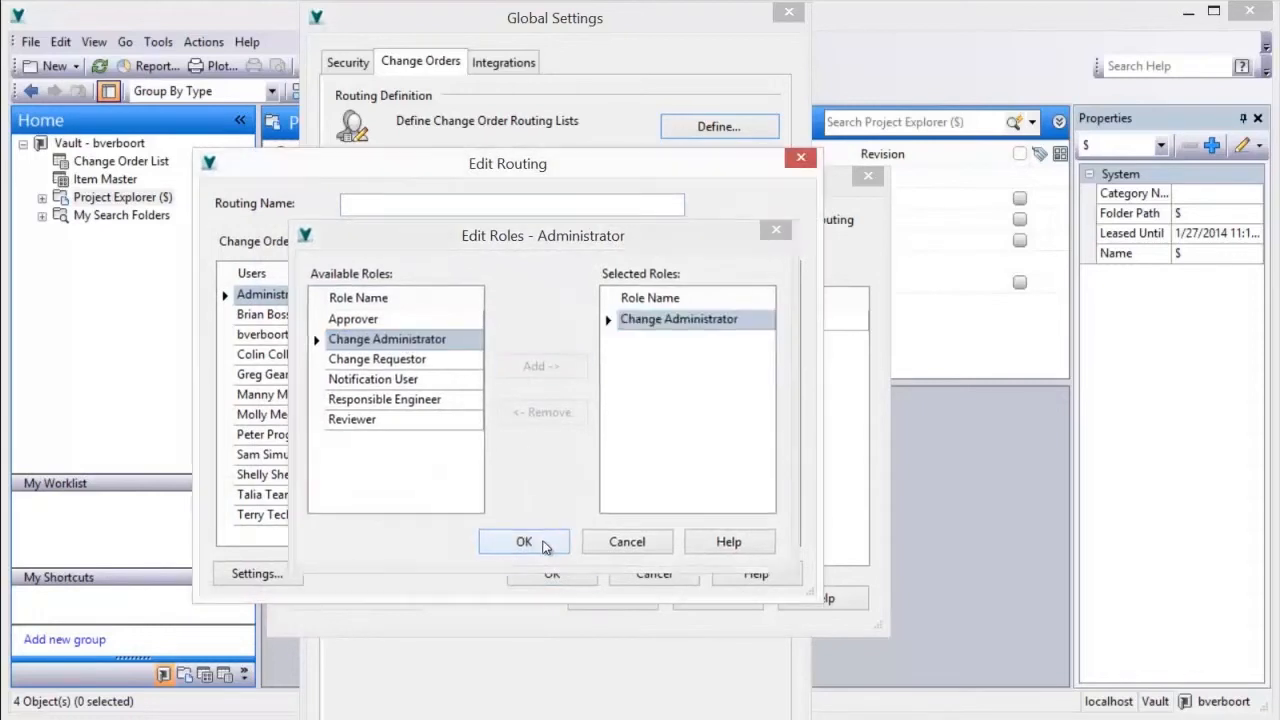
left_click(540, 541)
Add a Responsible Engineer and an Approver to the new routing, name it ACME and save the routing list.
left_click(287, 374)
left_click(510, 301)
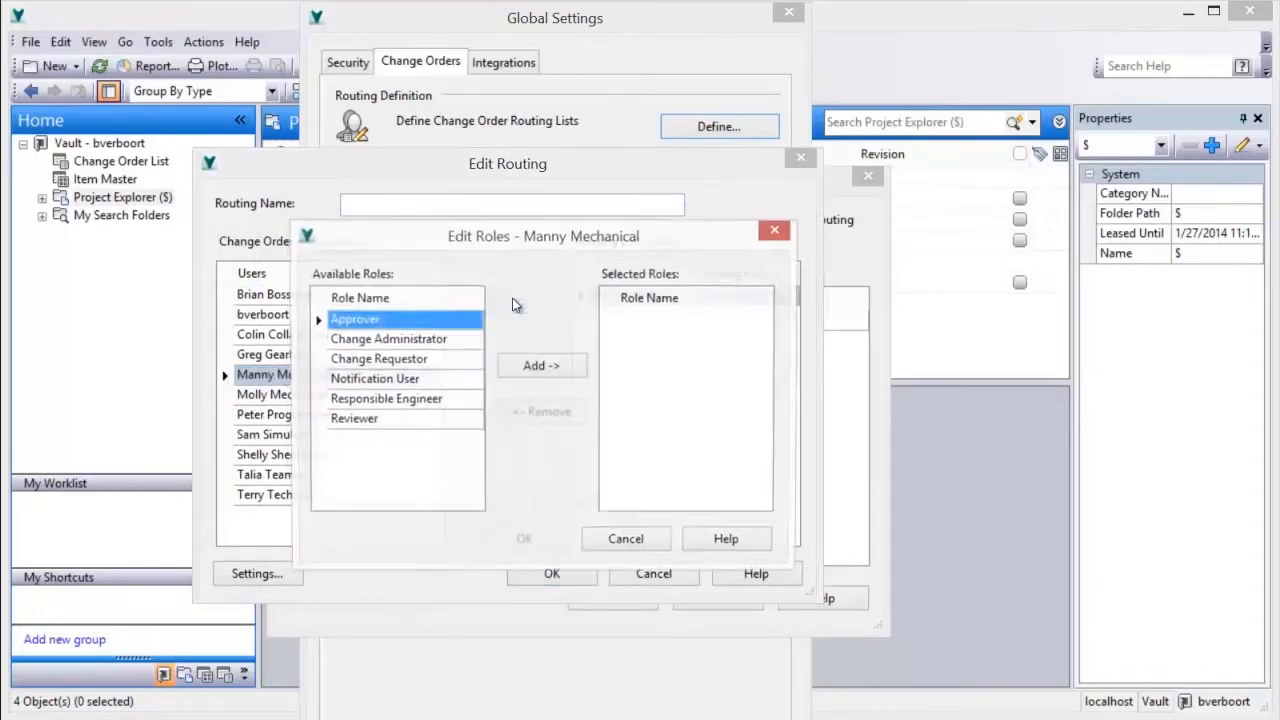
left_click(402, 360)
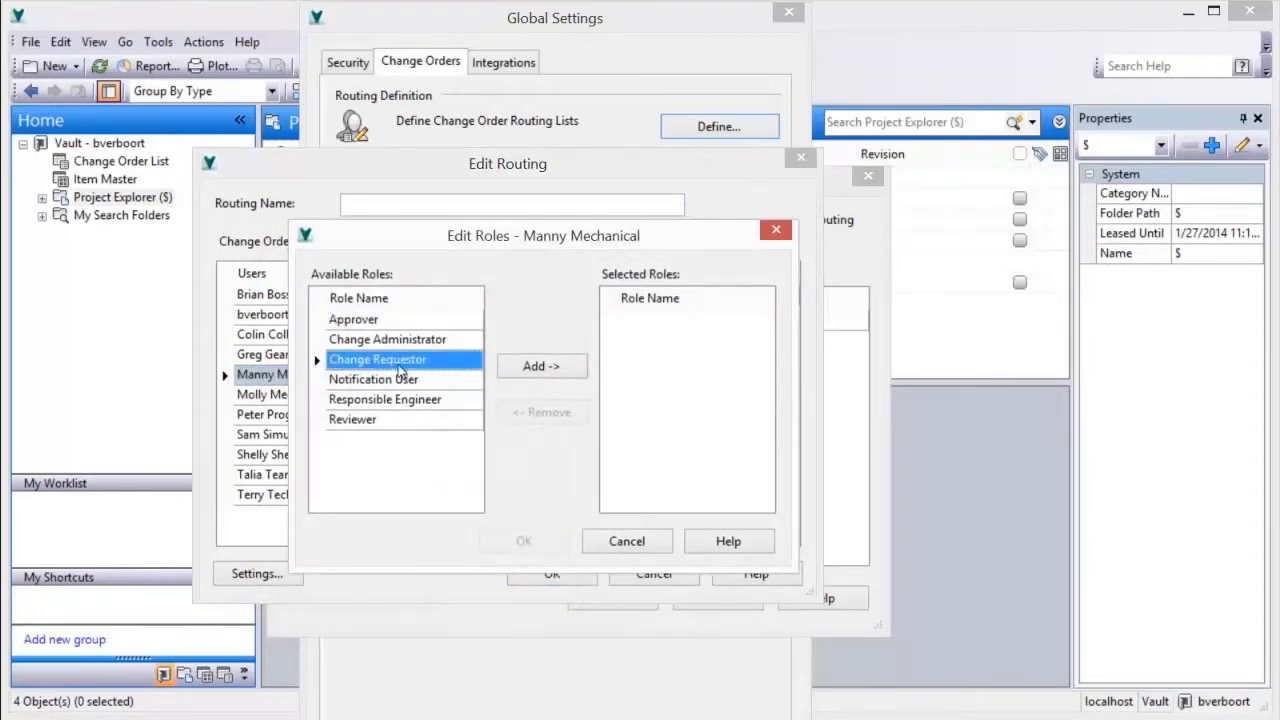
left_click(435, 402)
left_click(540, 366)
left_click(543, 541)
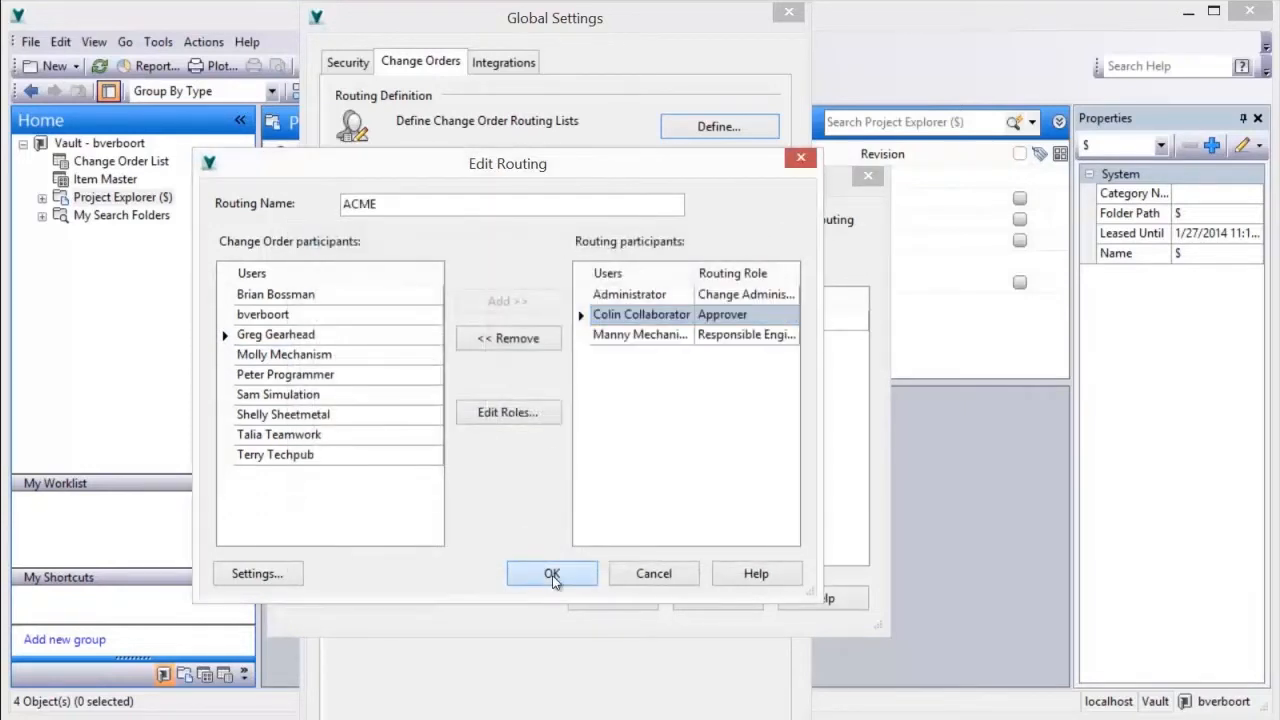
left_click(552, 575)
left_click(585, 598)
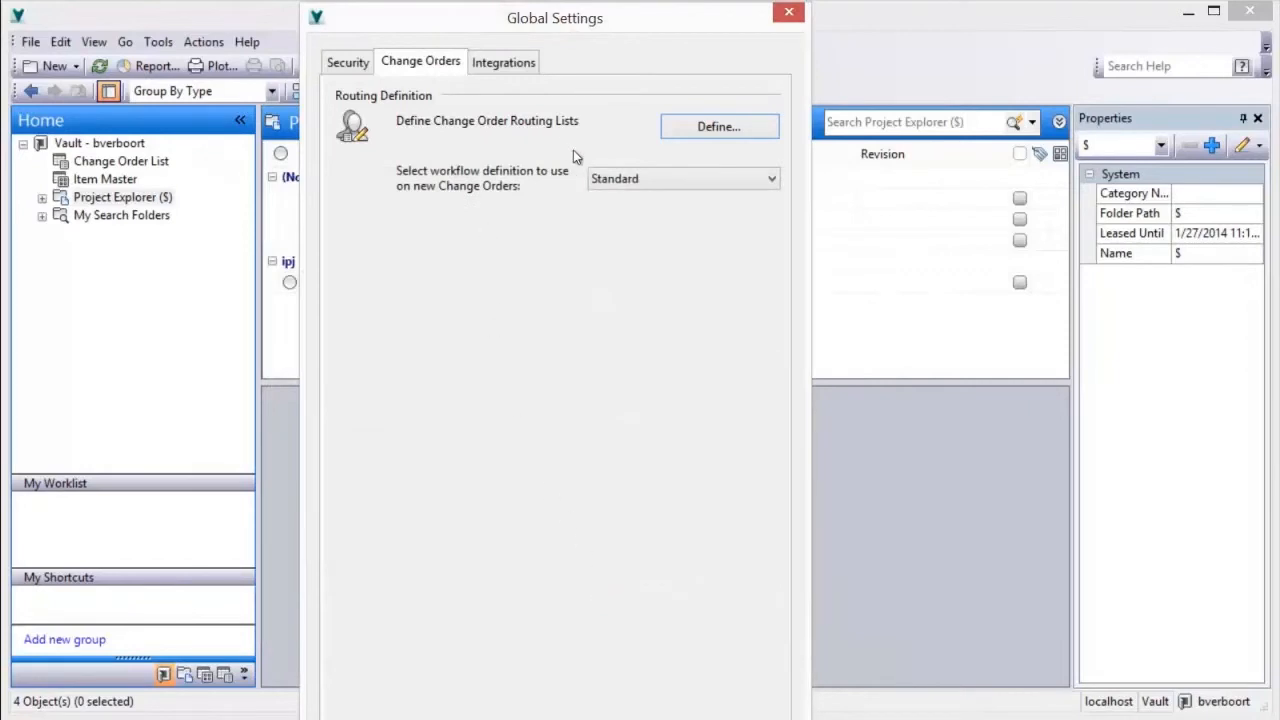
Review the workflow definitions available for new change orders and the integration settings, and close the global settings.
left_click(663, 178)
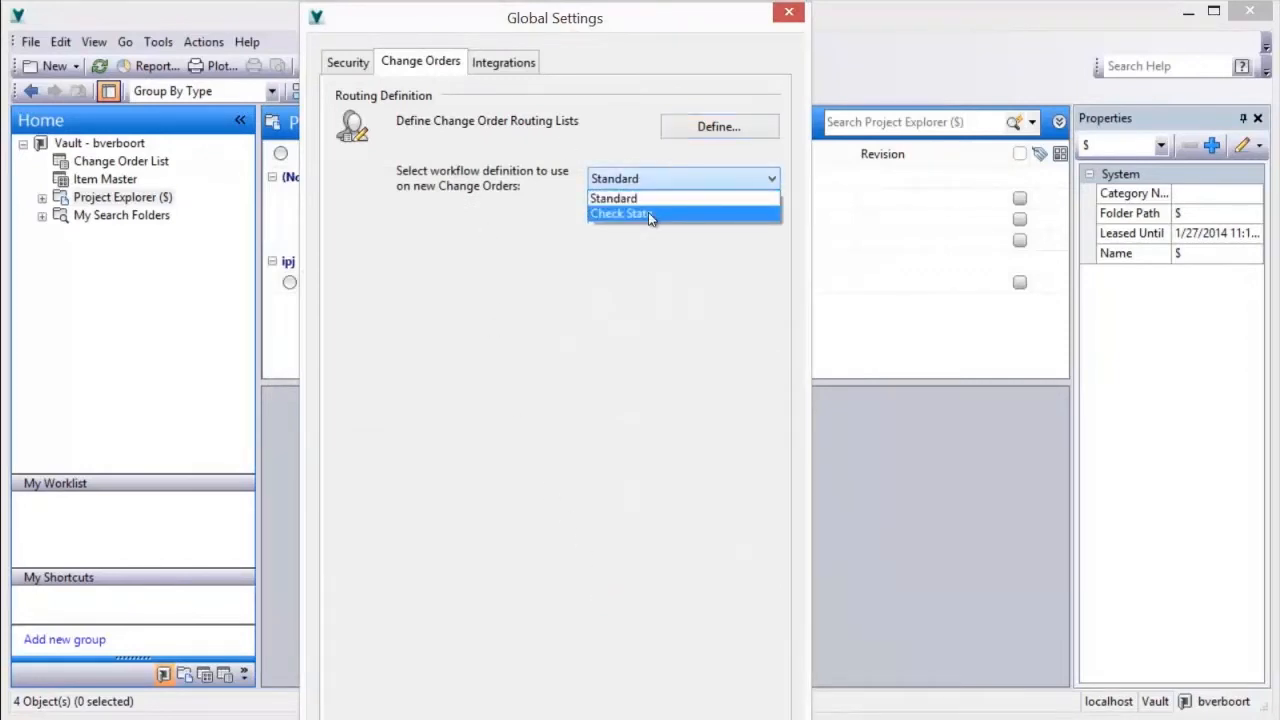
left_click(505, 63)
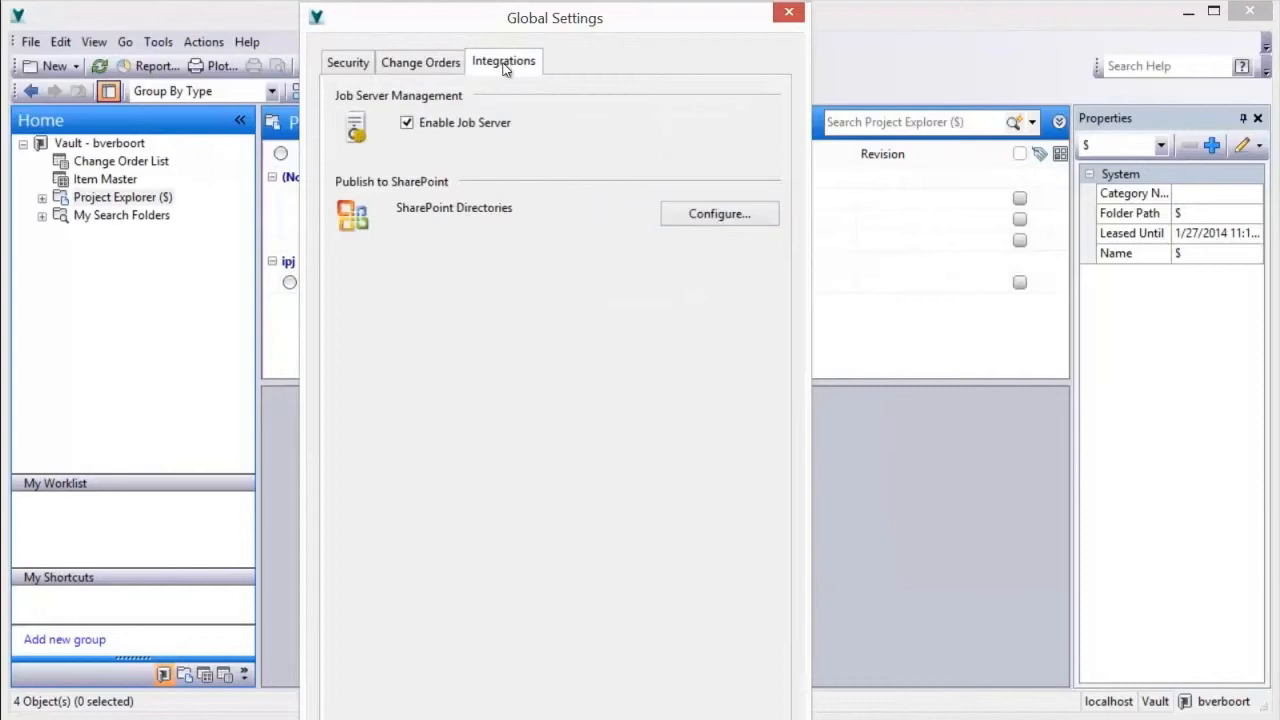
left_click(600, 718)
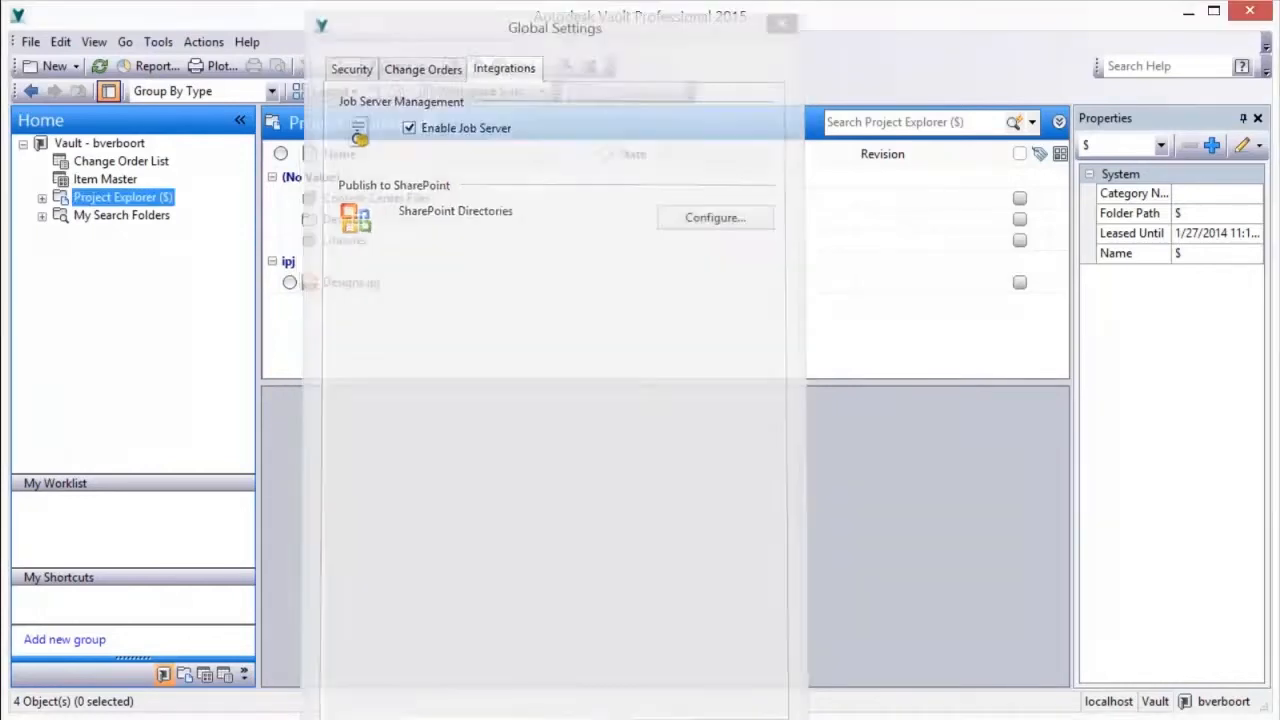
Search the vault for duplicate file names from Vault Settings, and examine the details and the print preview of the report.
left_click(158, 41)
mouse_move(229, 188)
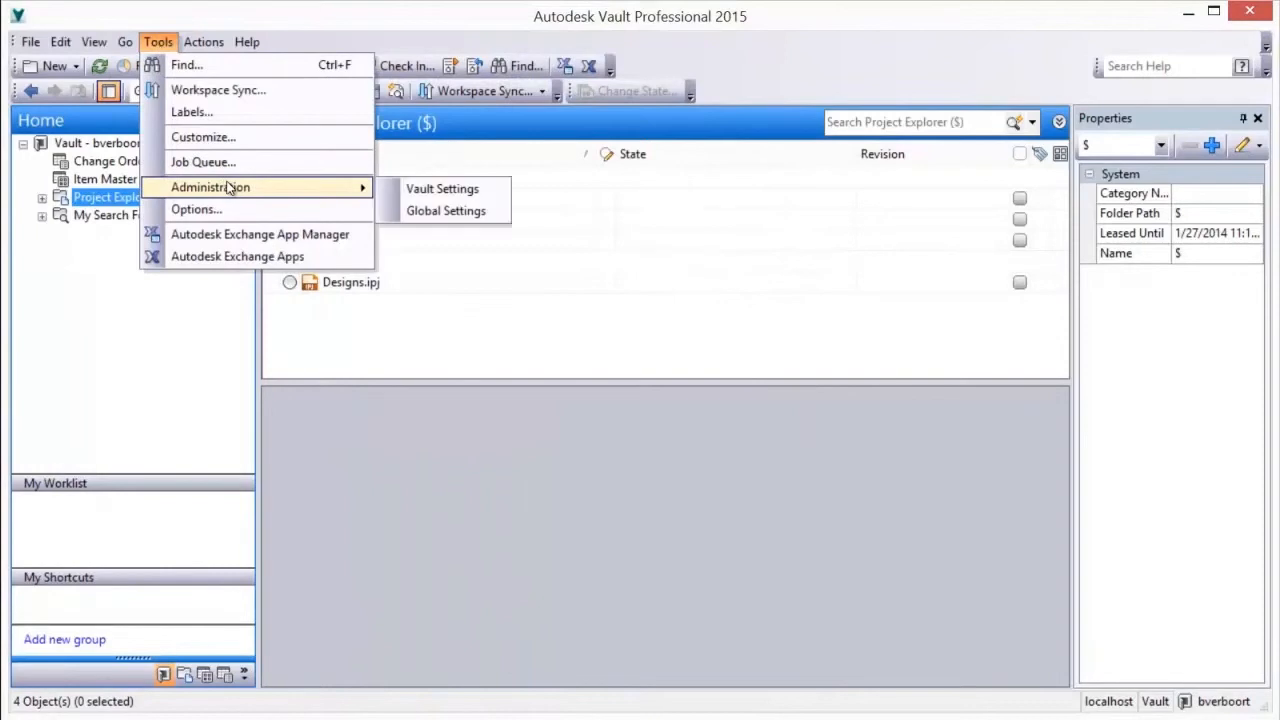
left_click(414, 190)
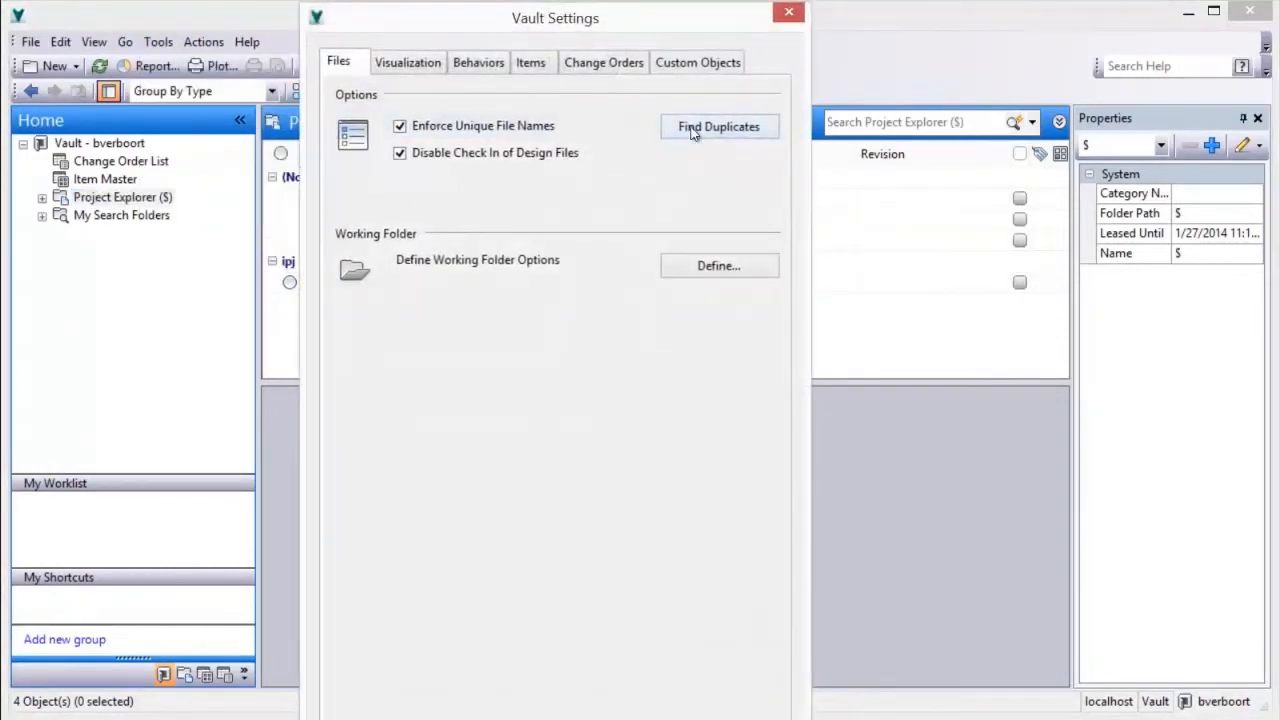
left_click(692, 133)
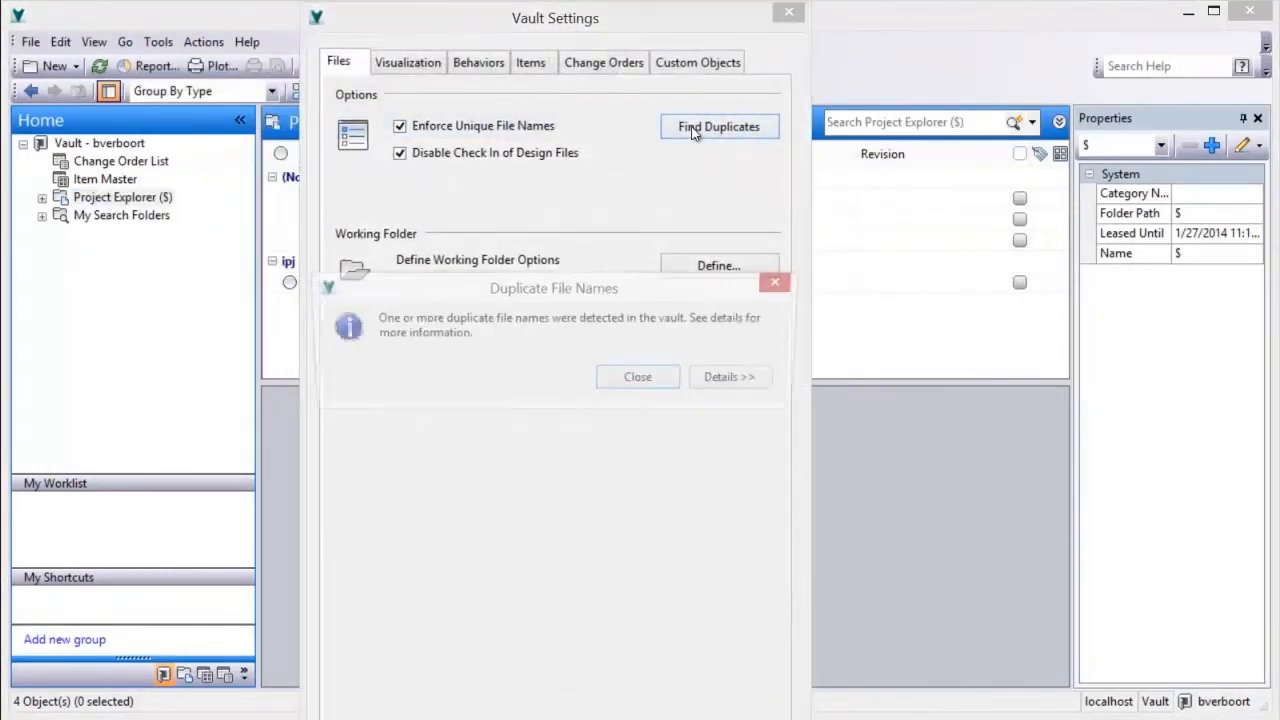
left_click(710, 382)
left_click_drag(777, 413, 778, 438)
left_click(733, 375)
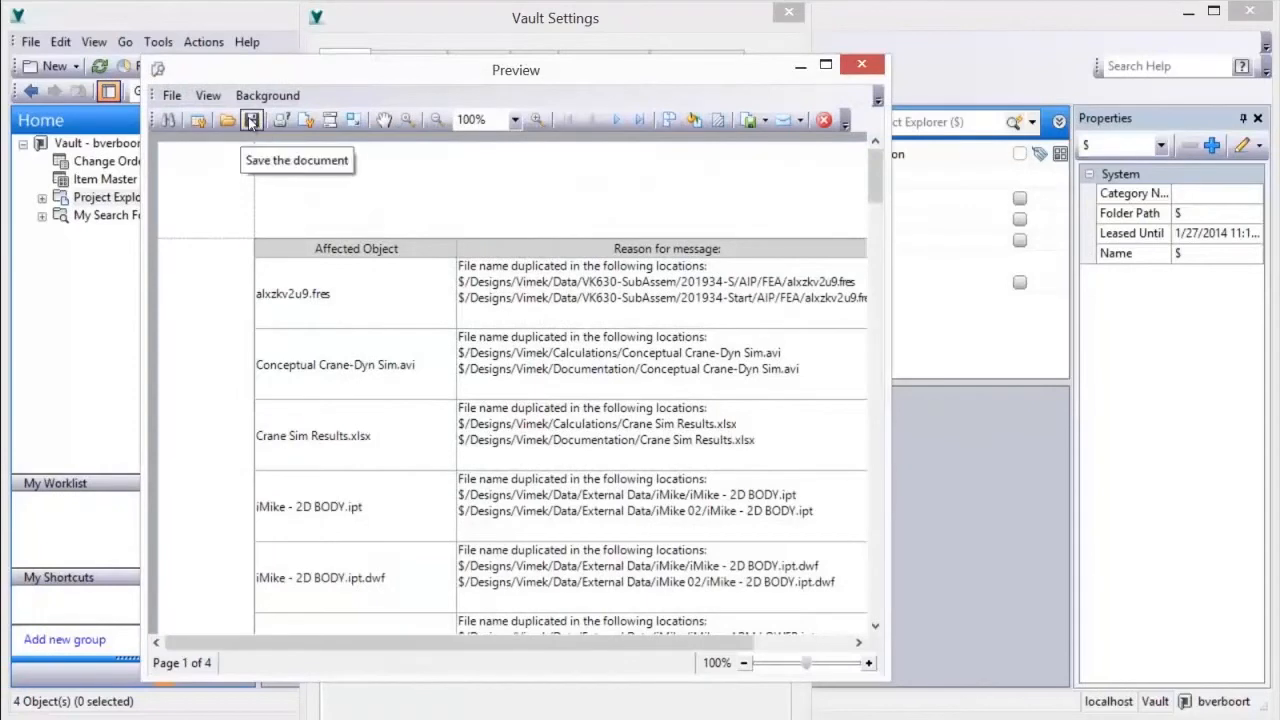
left_click(862, 67)
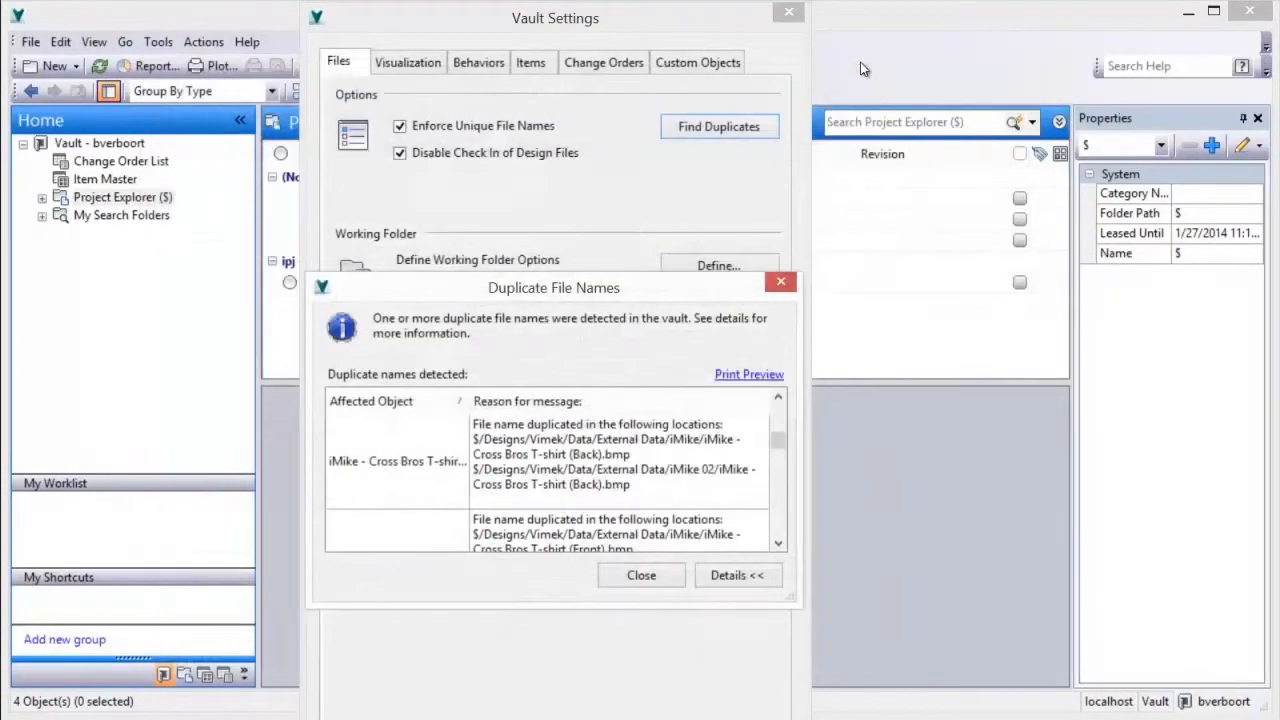
left_click(781, 289)
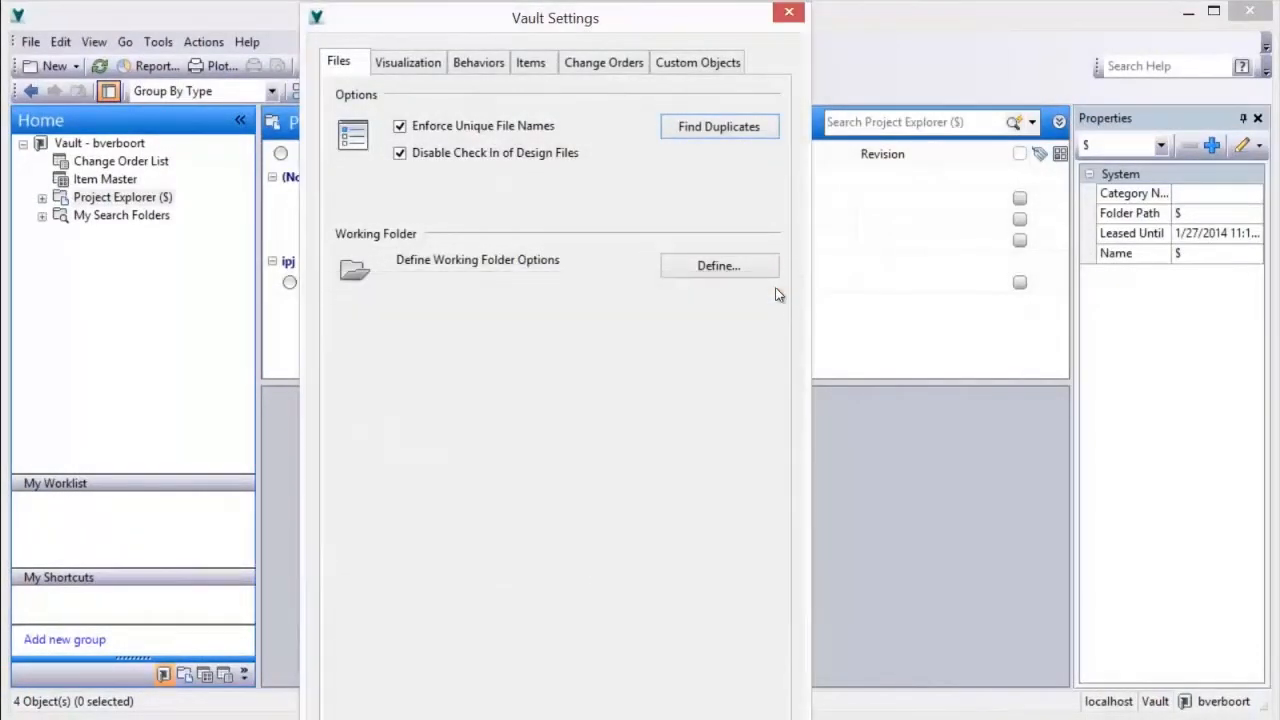
Review and confirm the working folder options for the client working folder and the default Inventor project file.
left_click(730, 272)
left_click_drag(161, 105, 651, 157)
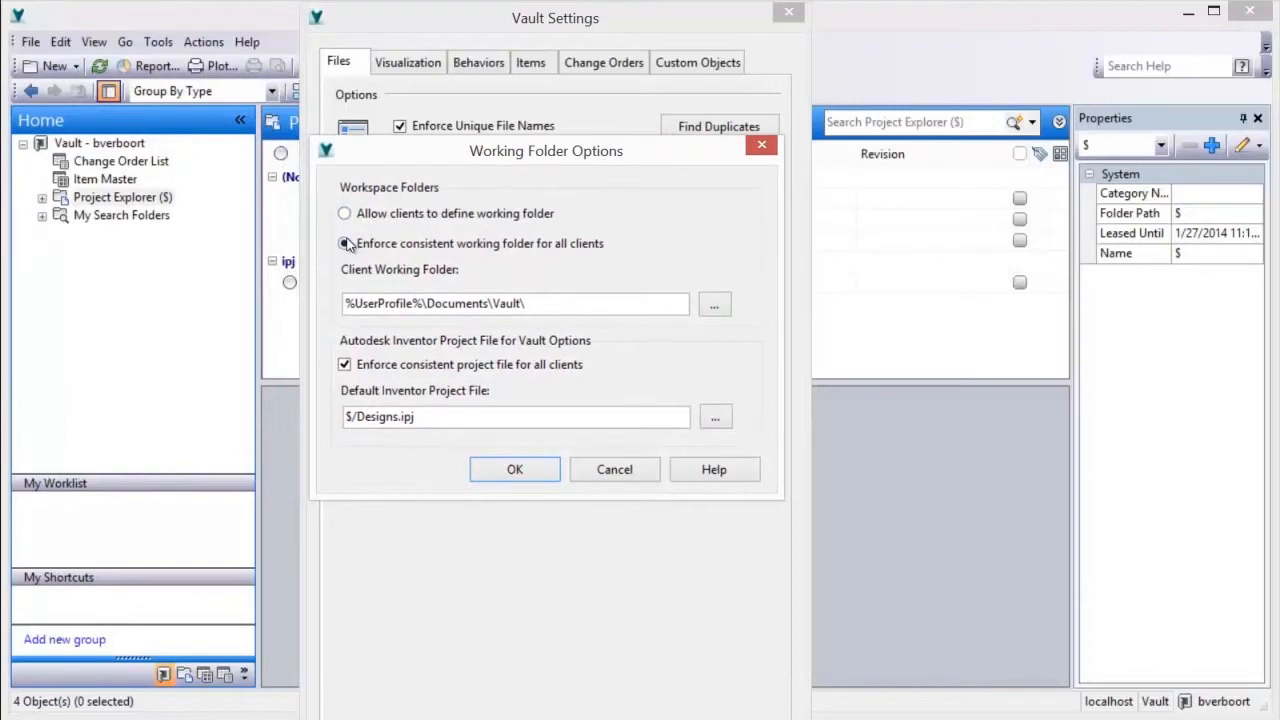
left_click(553, 475)
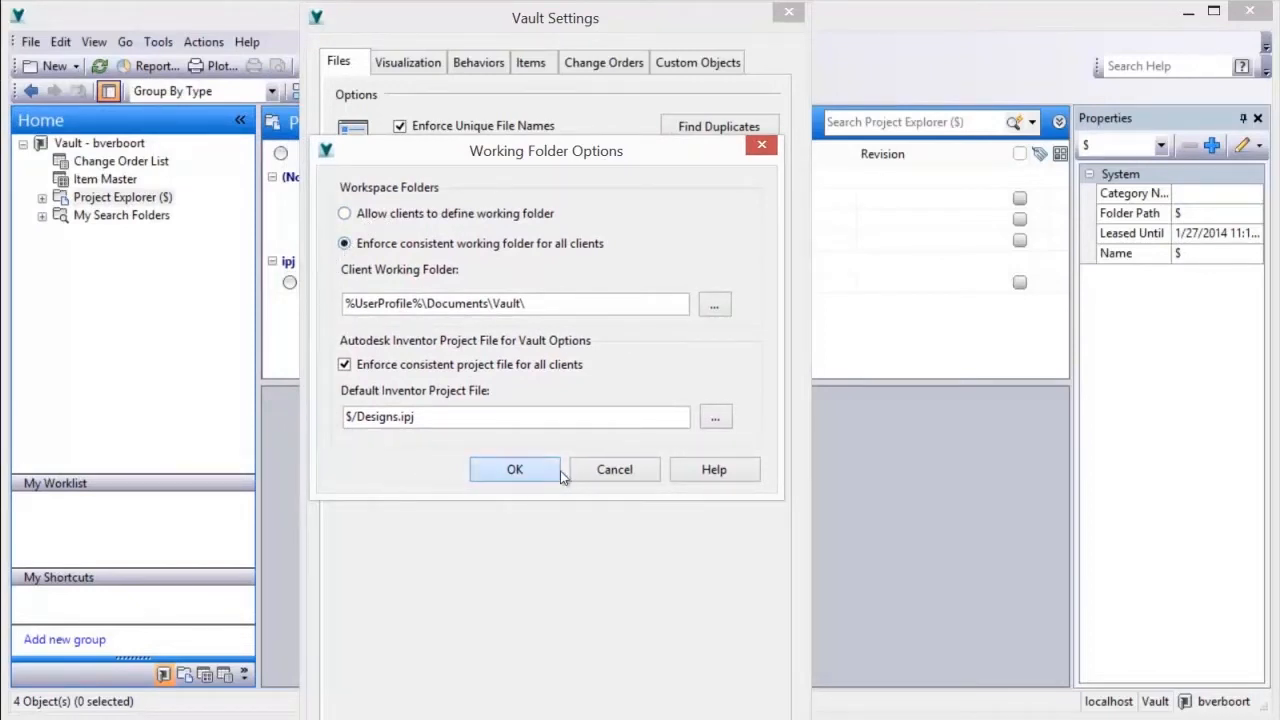
Exclude Move, Move Folder and Rename Folder from the commands that remove the link to visualization files, and confirm the command list.
left_click(408, 64)
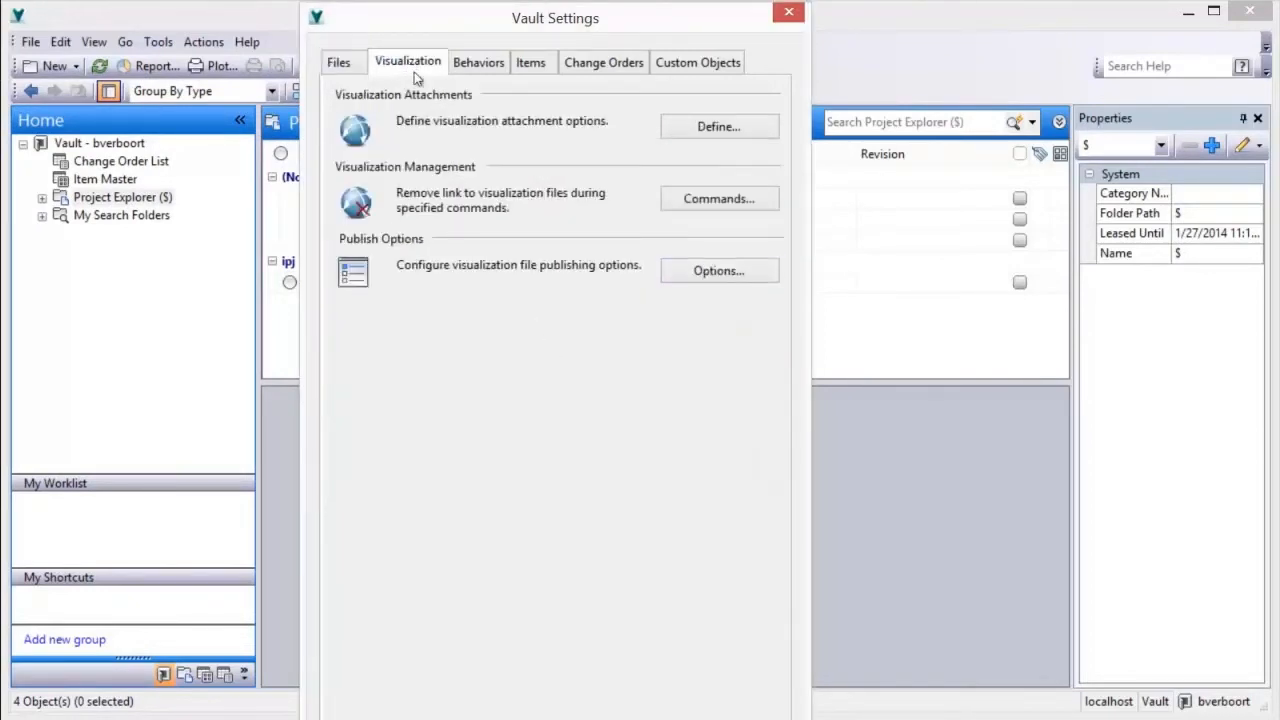
left_click(686, 201)
left_click_drag(728, 340, 722, 390)
left_click(449, 391)
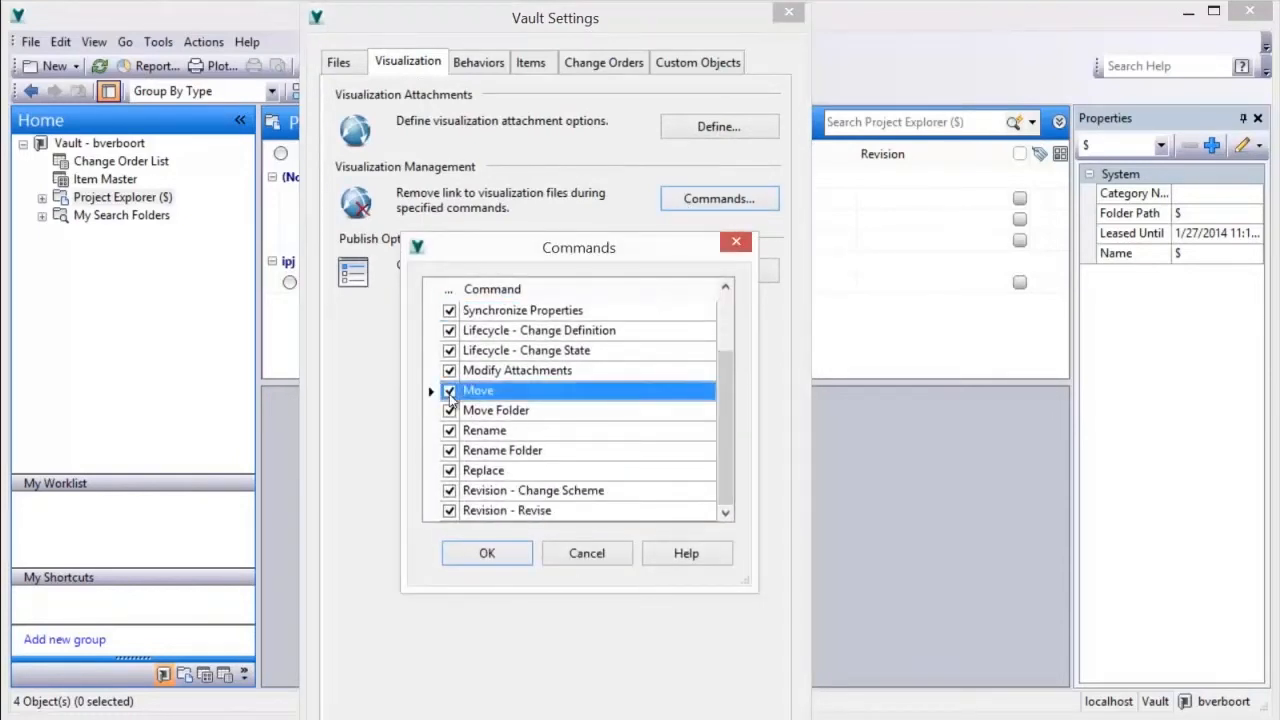
left_click(449, 411)
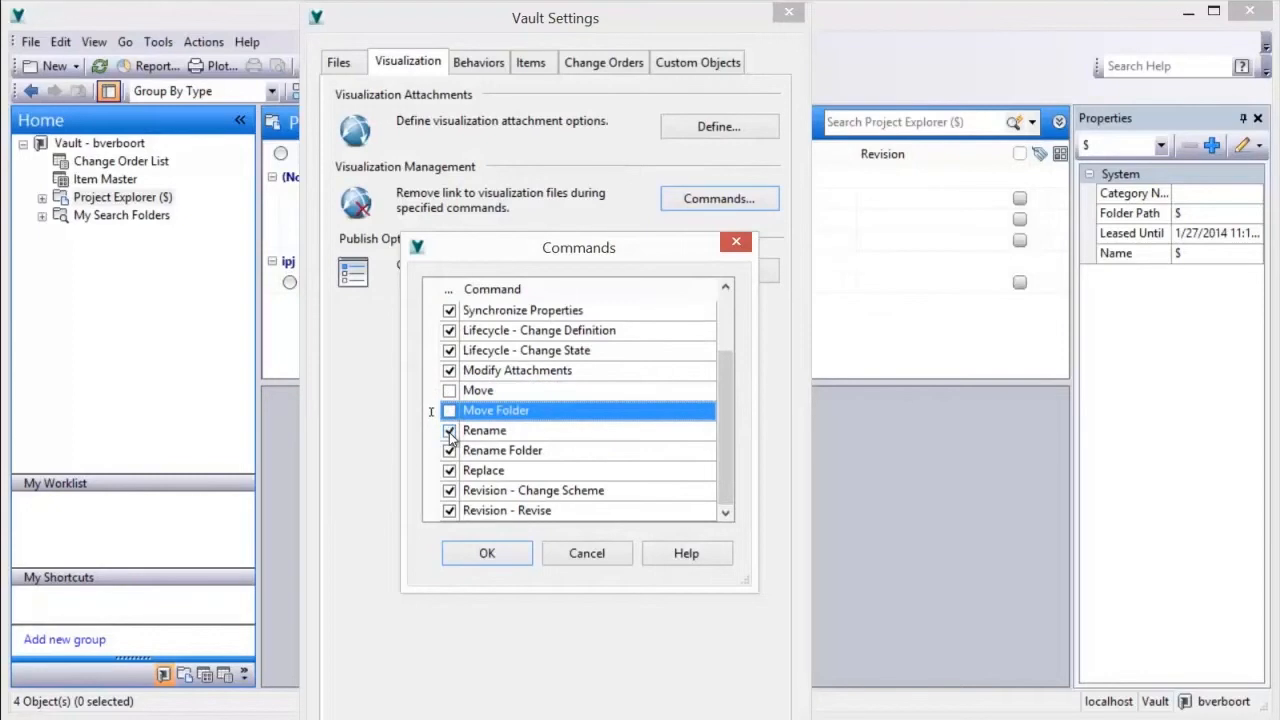
left_click(449, 431)
left_click(449, 451)
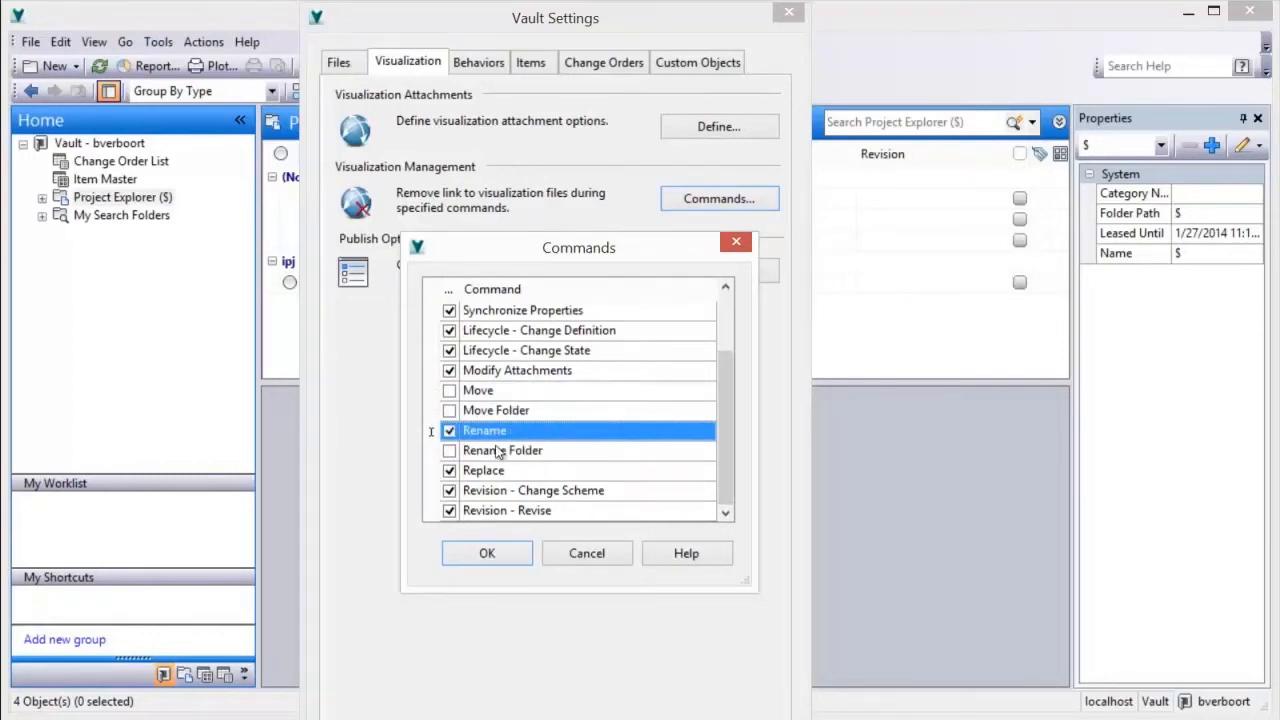
left_click(494, 553)
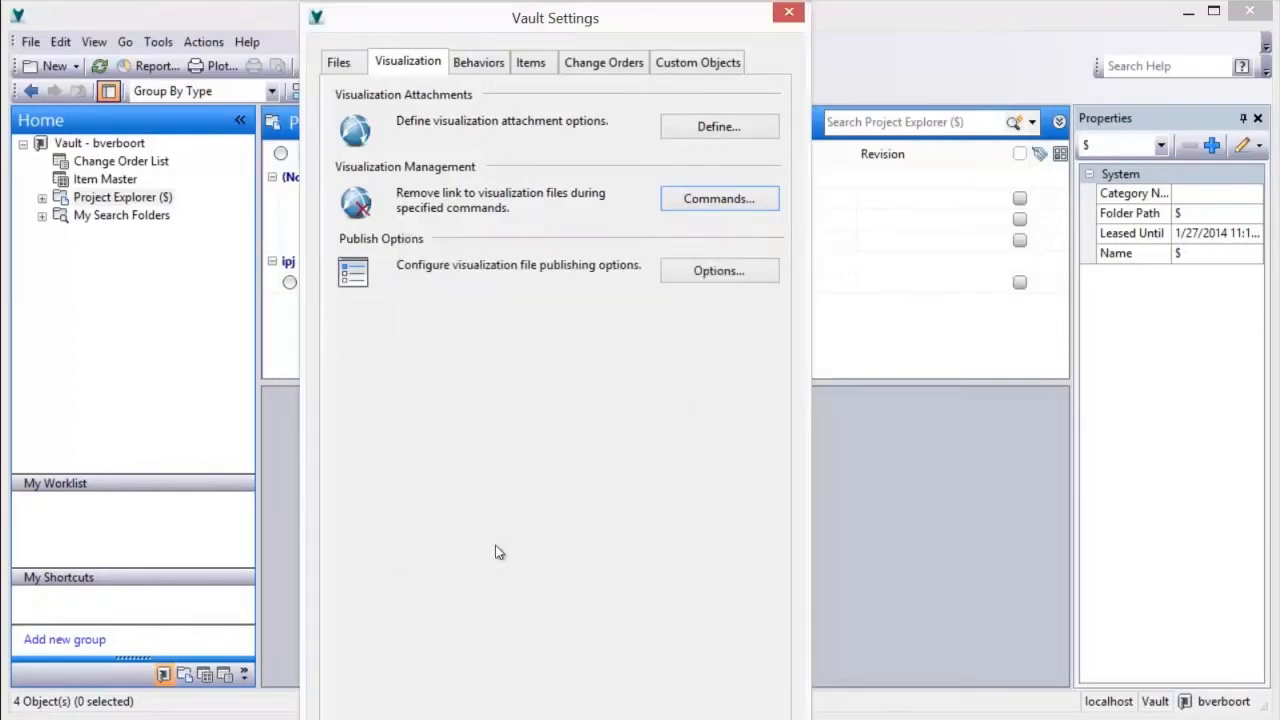
Review the file numbering schemes, the file categories and the folder categories in the vault's behavior settings.
left_click(480, 63)
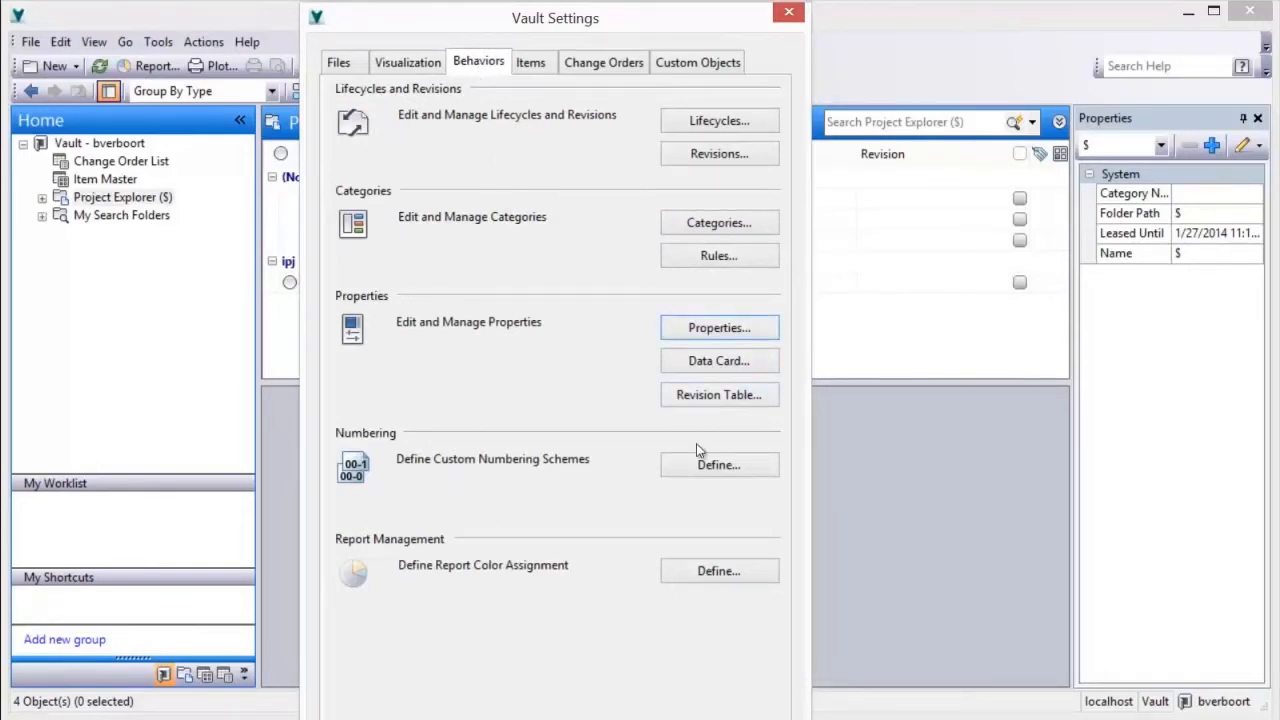
left_click(718, 465)
left_click_drag(333, 172, 530, 190)
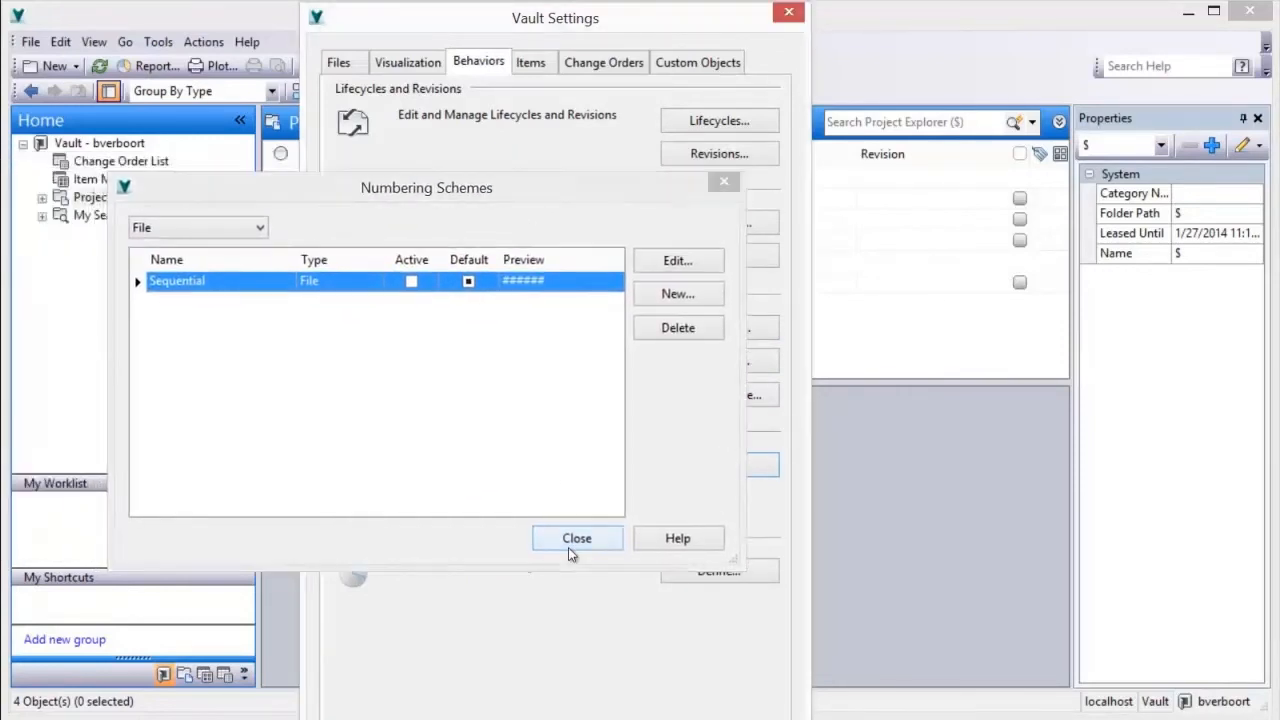
left_click(568, 545)
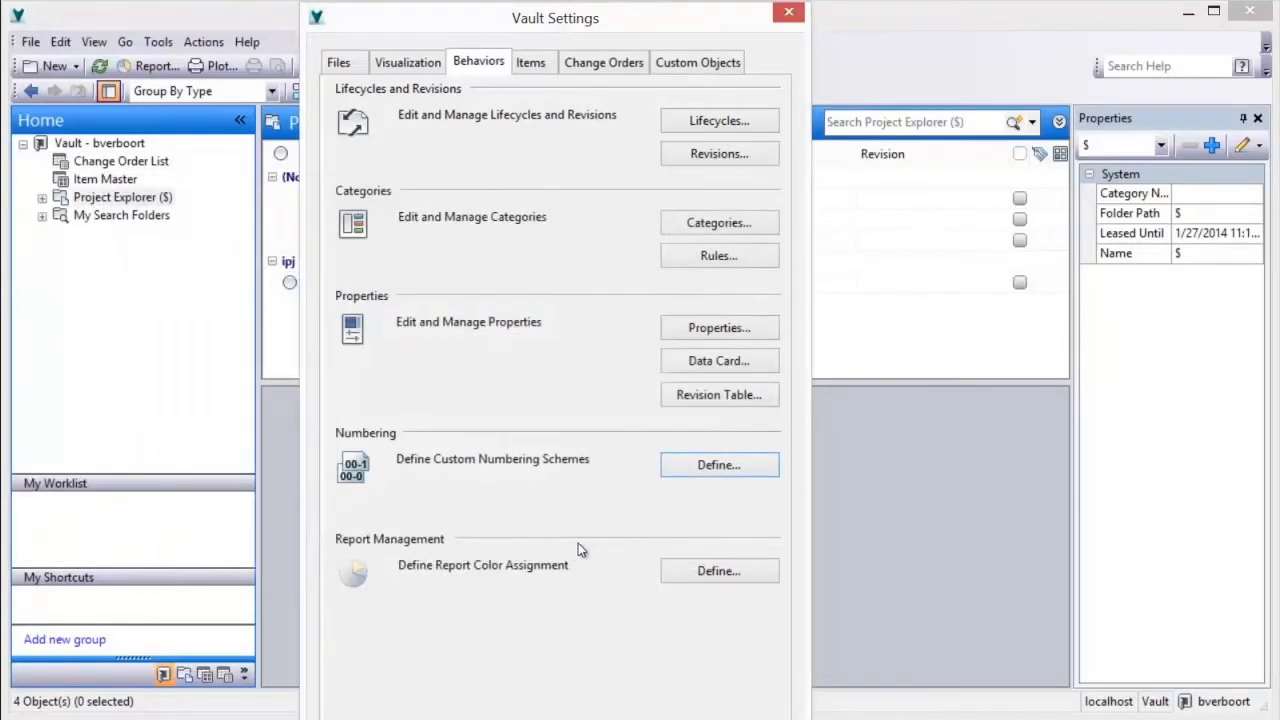
left_click(716, 223)
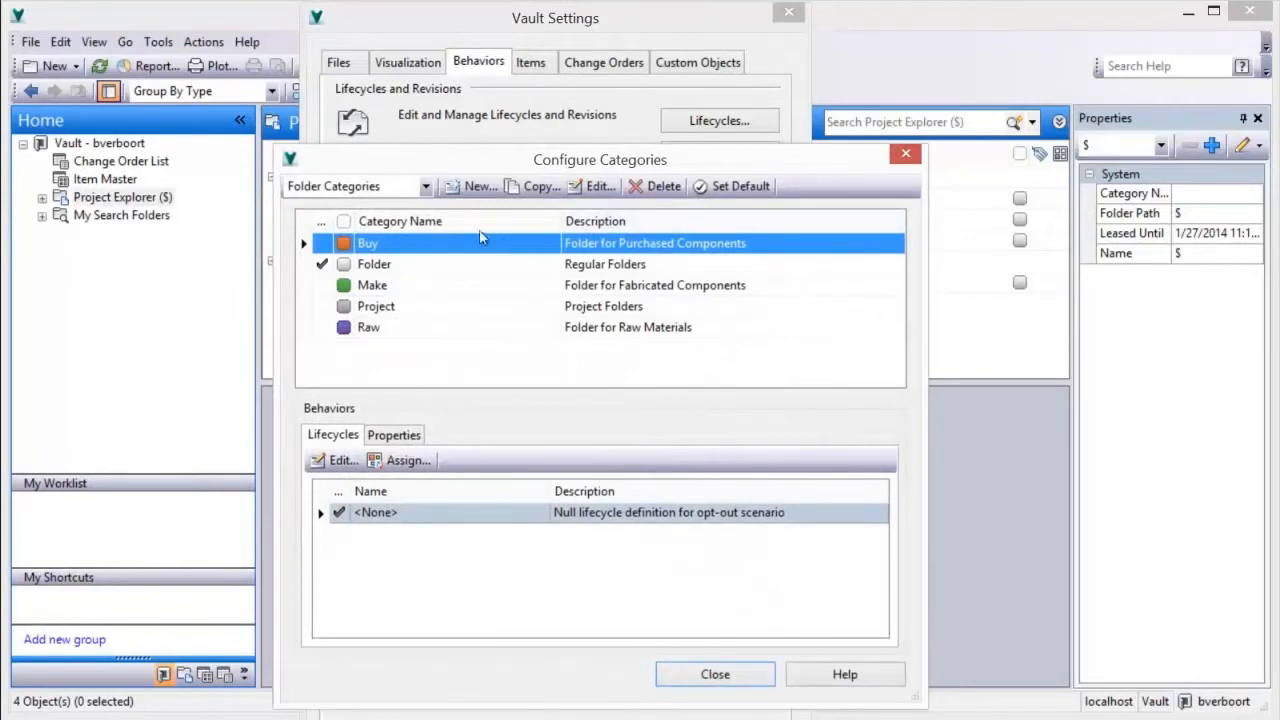
left_click(424, 186)
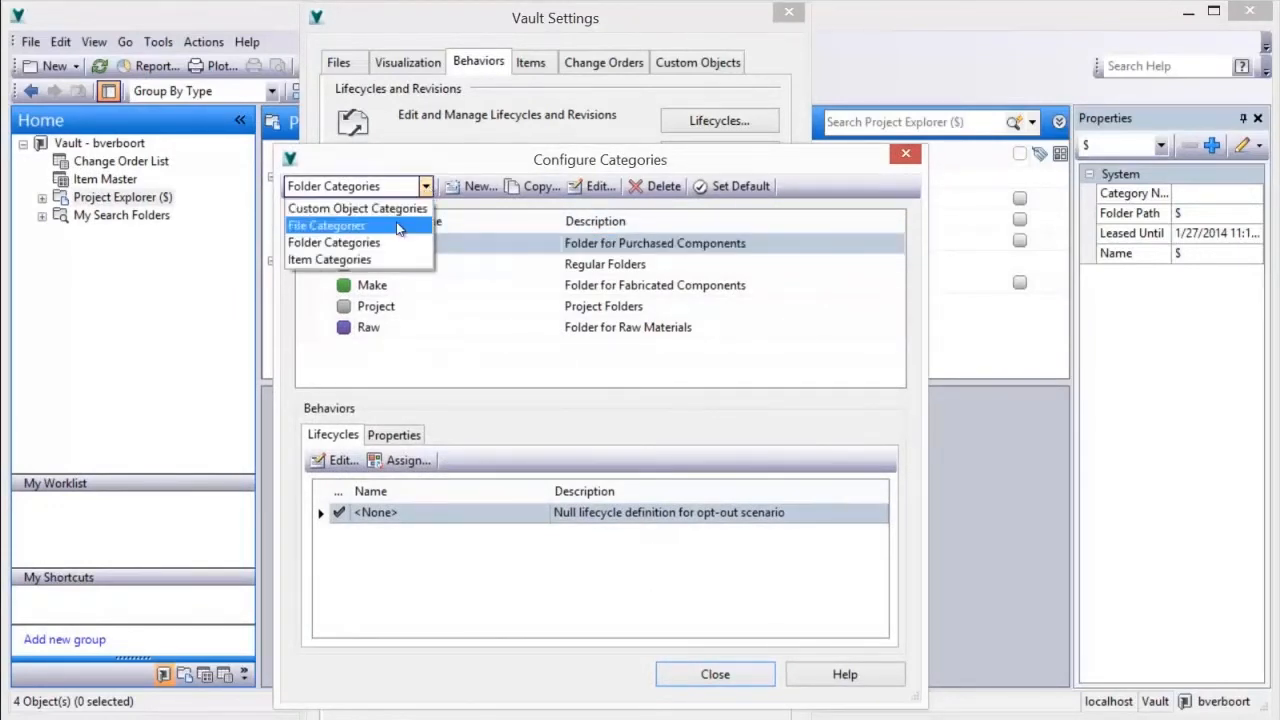
left_click(410, 225)
left_click(425, 187)
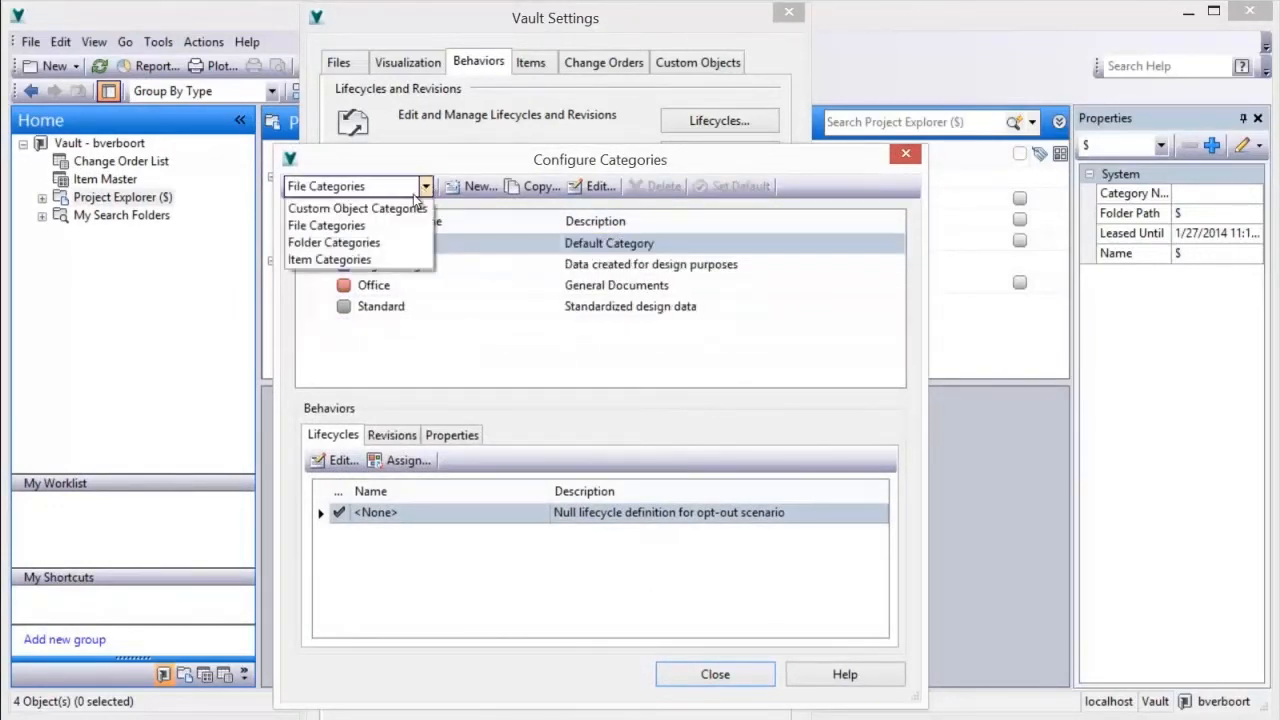
left_click(388, 242)
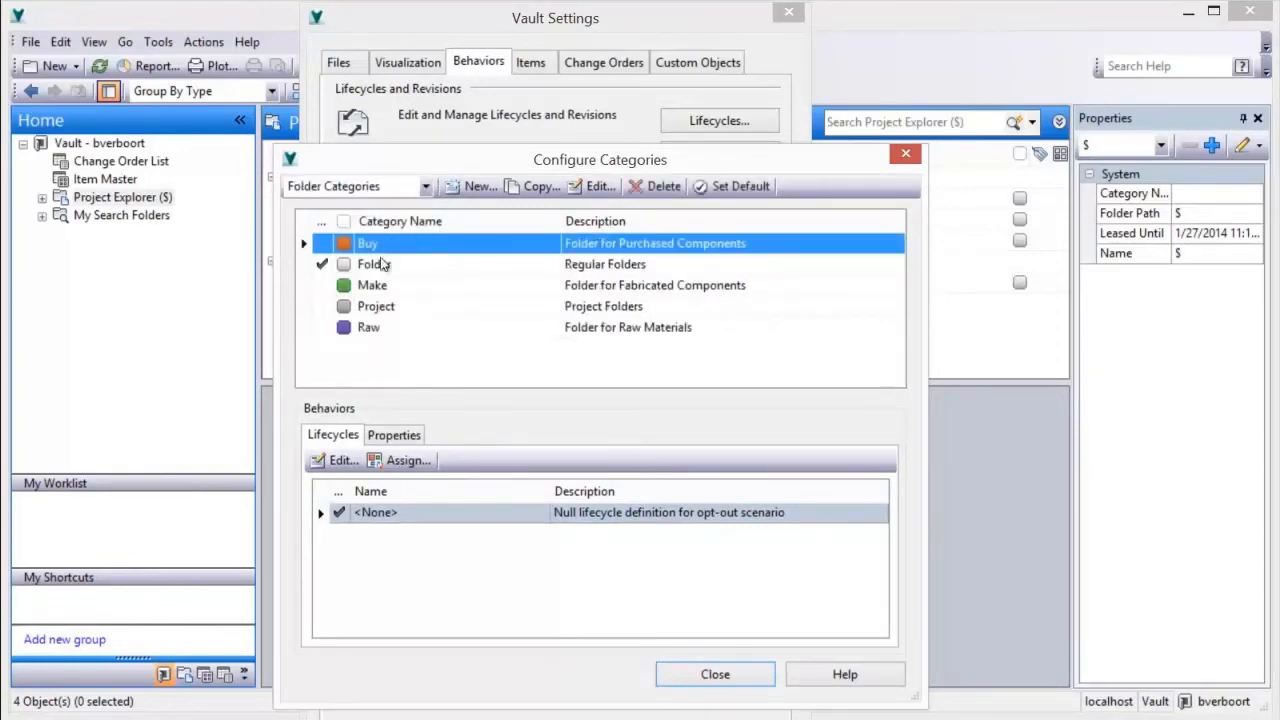
Assign the Basic Release Process lifecycle definition to the Buy folder category as its default, and close the category configuration.
left_click(398, 461)
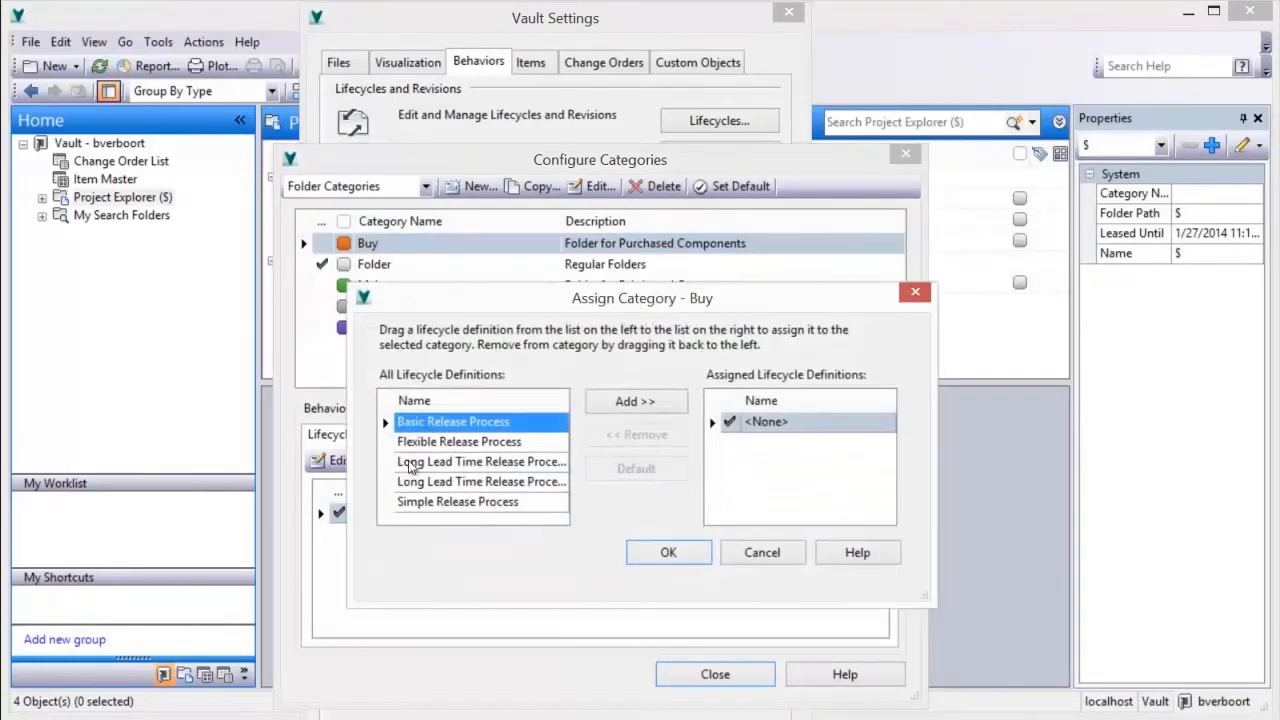
left_click(634, 401)
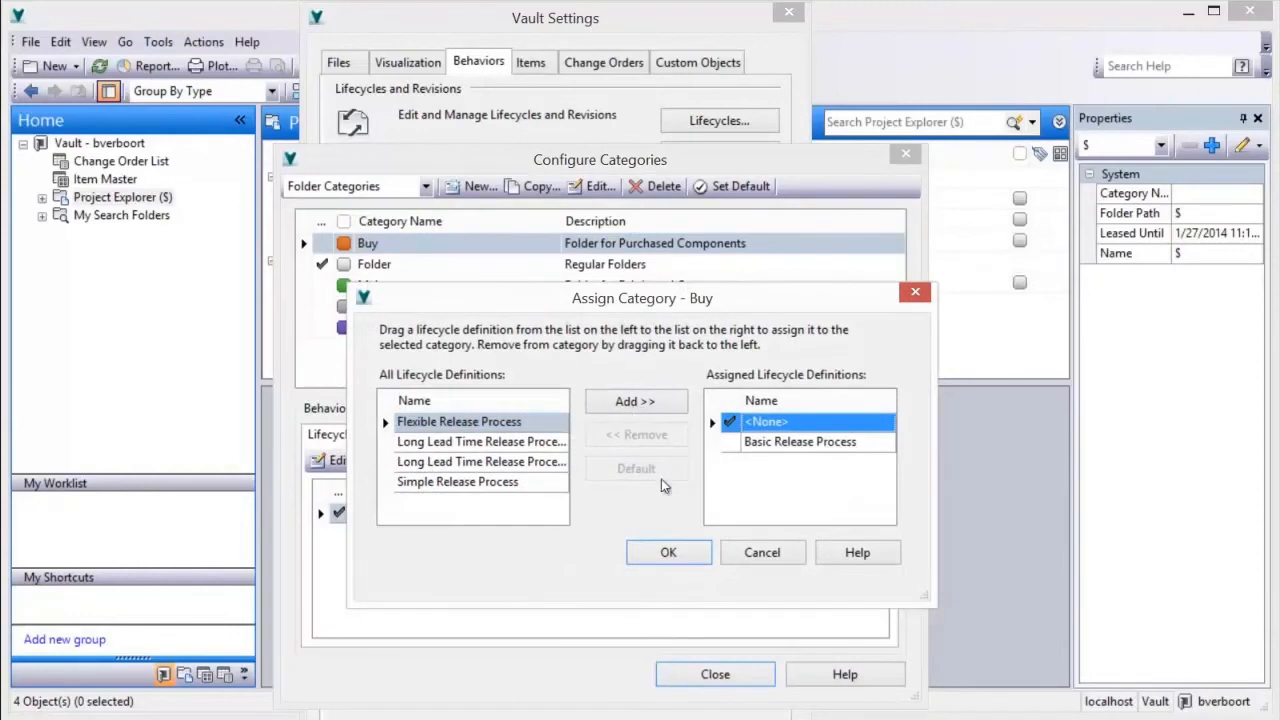
left_click(752, 442)
left_click(668, 553)
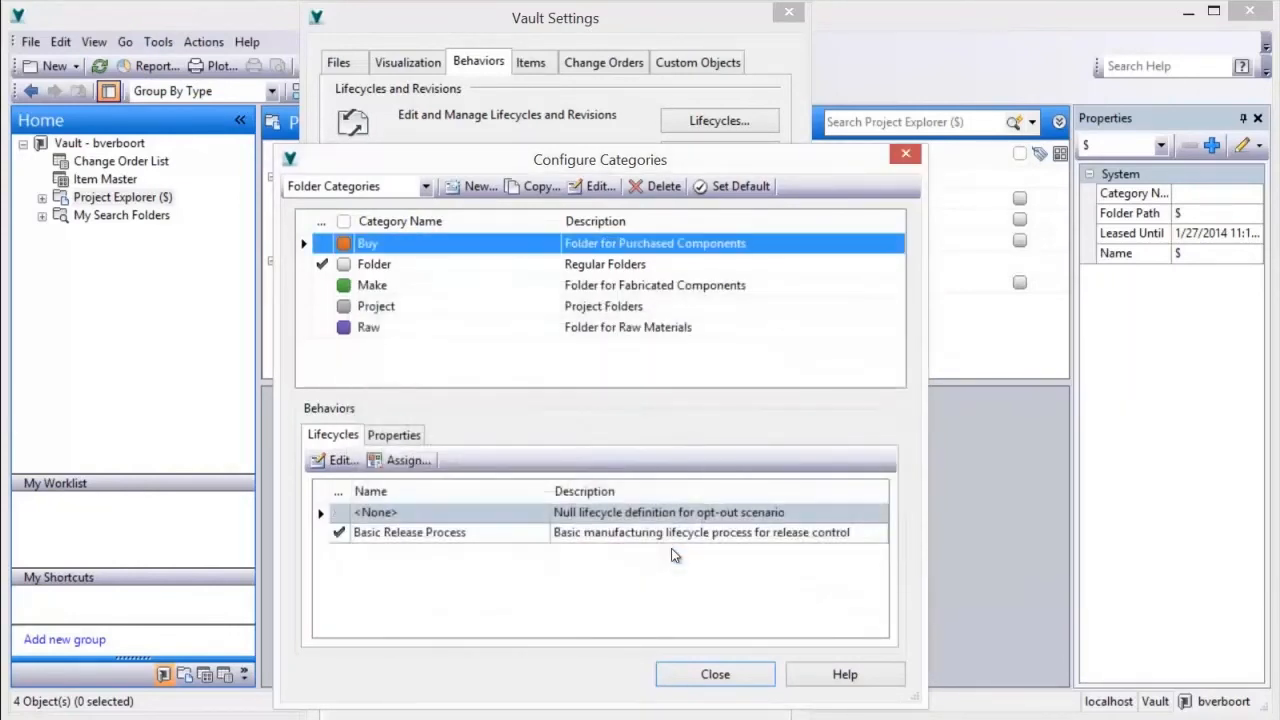
left_click(700, 672)
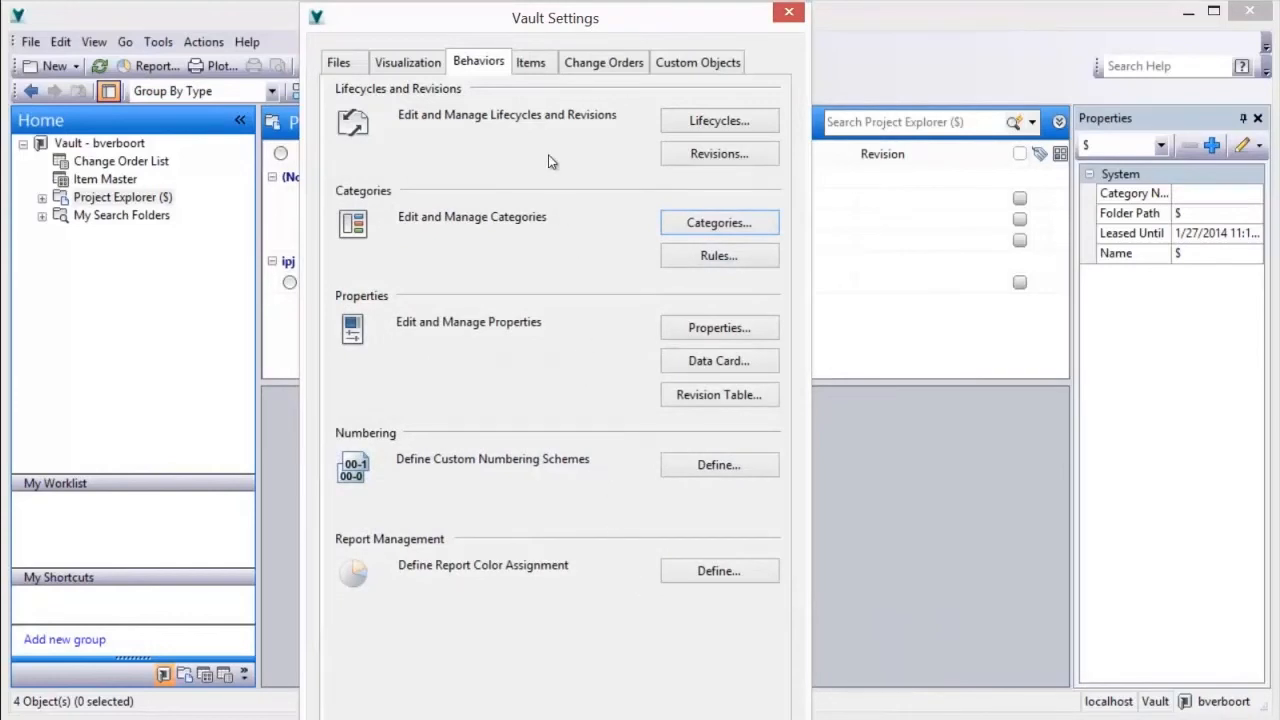
Restrict item lifecycle changes to change orders, choose the common markup folder for markups, and close the vault settings.
left_click(538, 64)
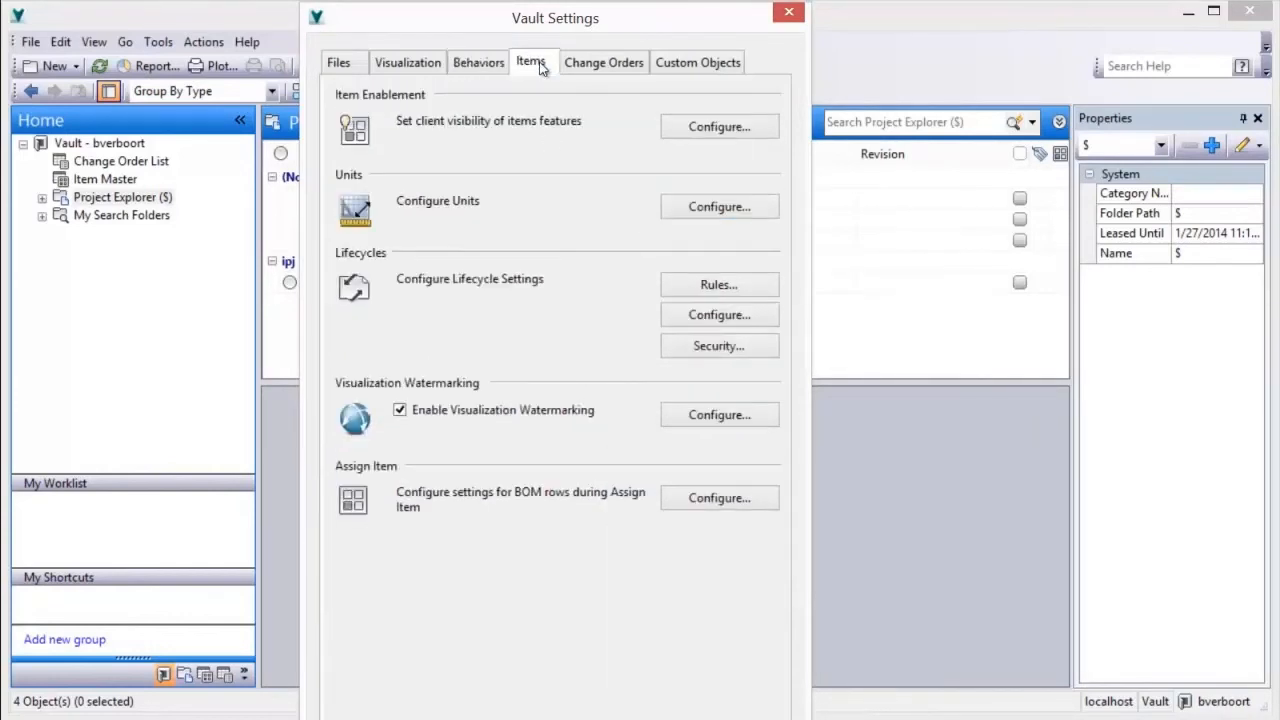
left_click(600, 65)
left_click(395, 172)
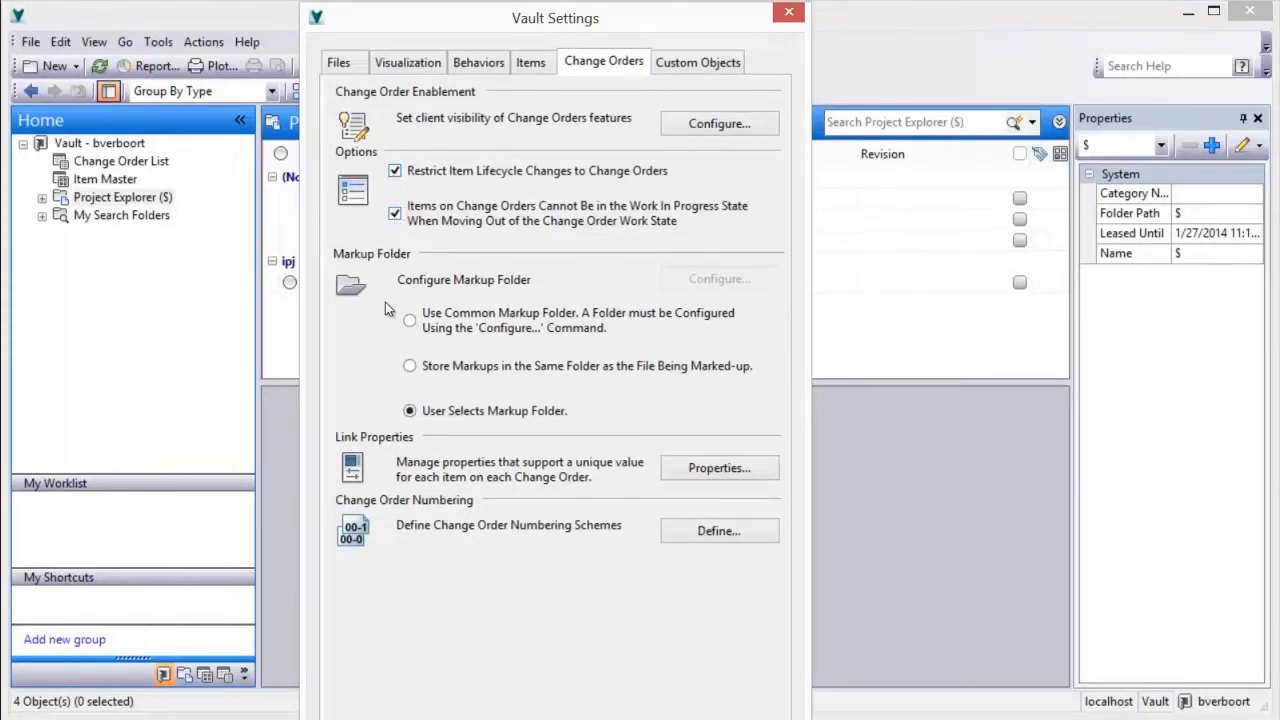
left_click(410, 320)
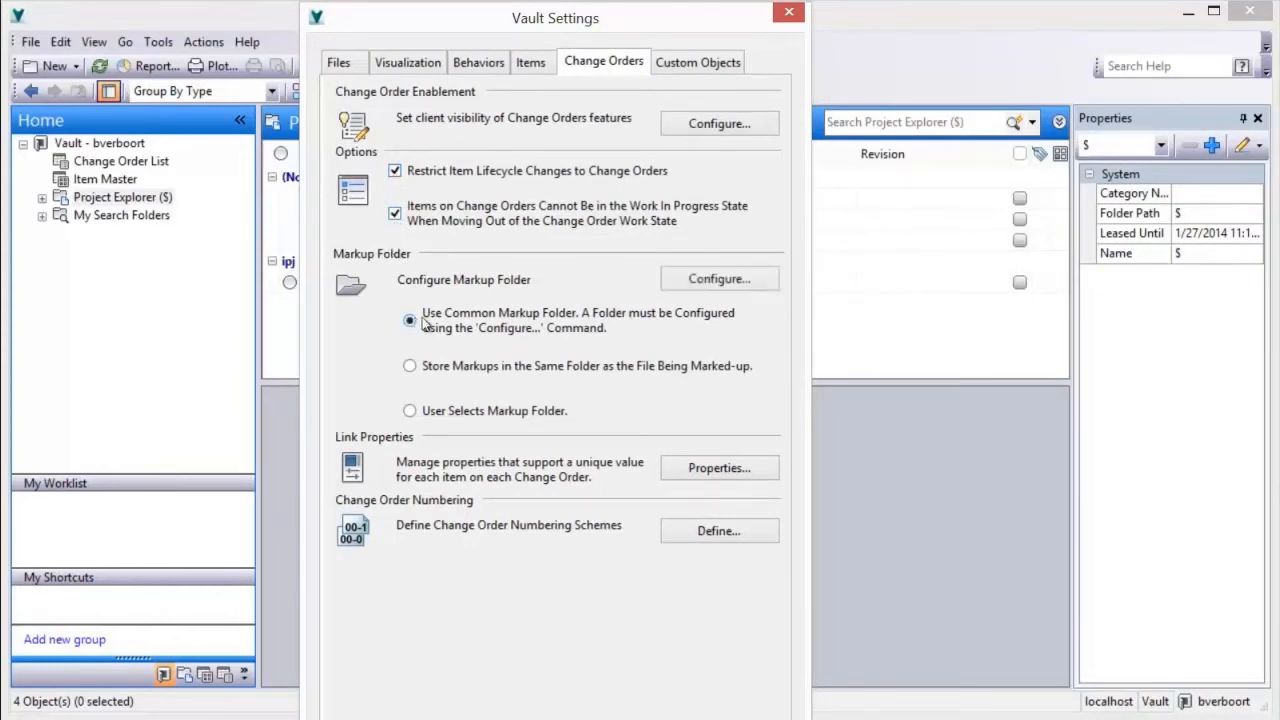
key("Return")
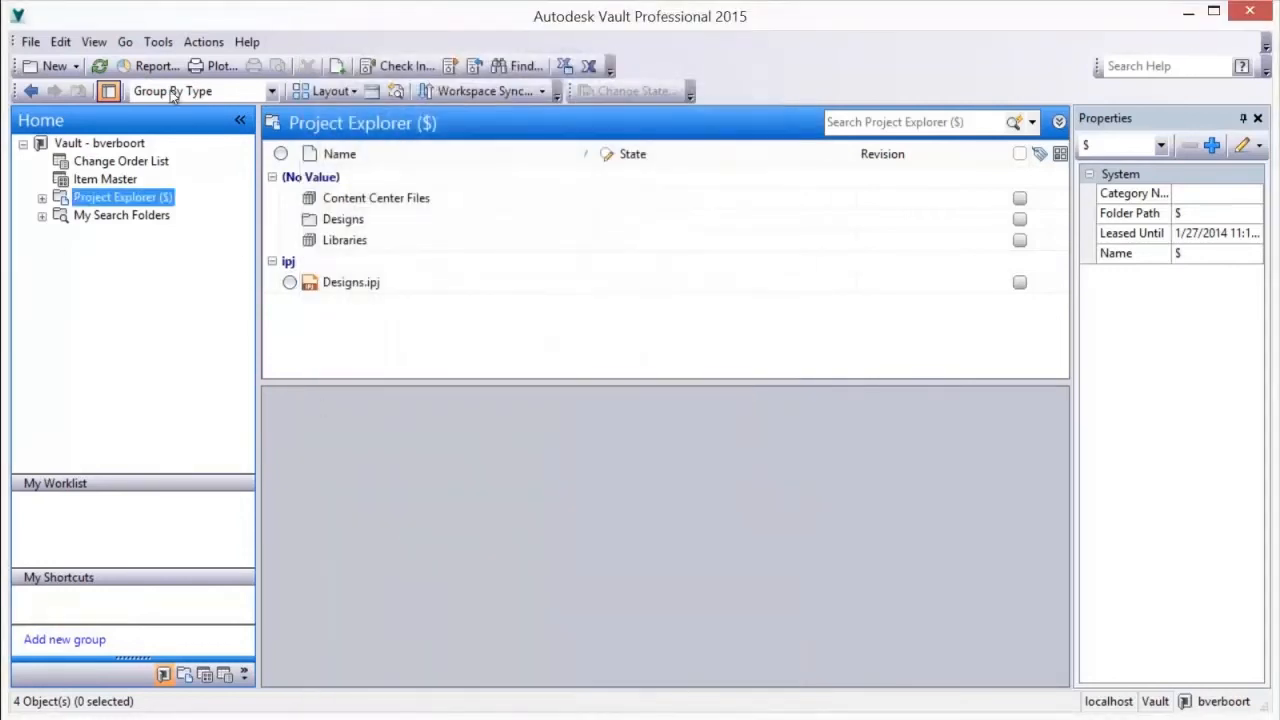
Open the client options and enable showing the working folder location.
left_click(158, 42)
left_click(197, 210)
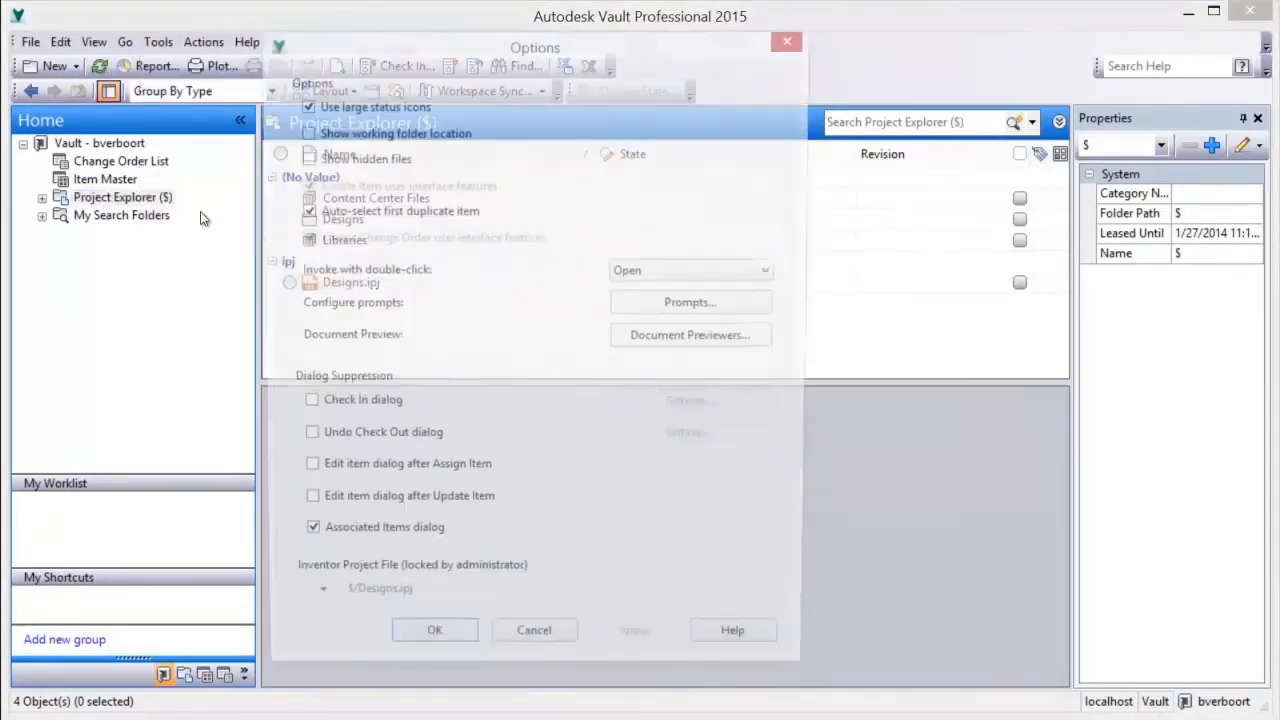
left_click(303, 133)
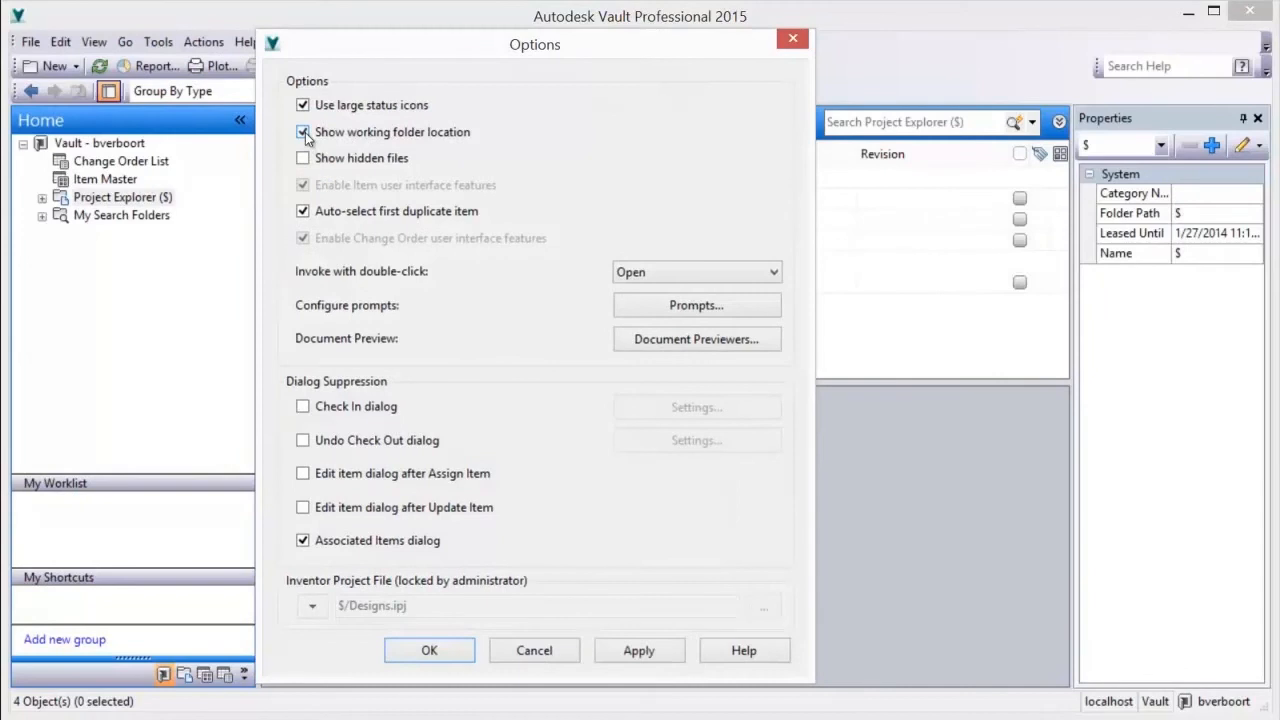
Enable the Word, Excel, PowerPoint, Outlook Email and PDF document previewers, and confirm the client options.
left_click(644, 339)
left_click(316, 303)
left_click(316, 320)
left_click(316, 337)
left_click(316, 354)
left_click(316, 371)
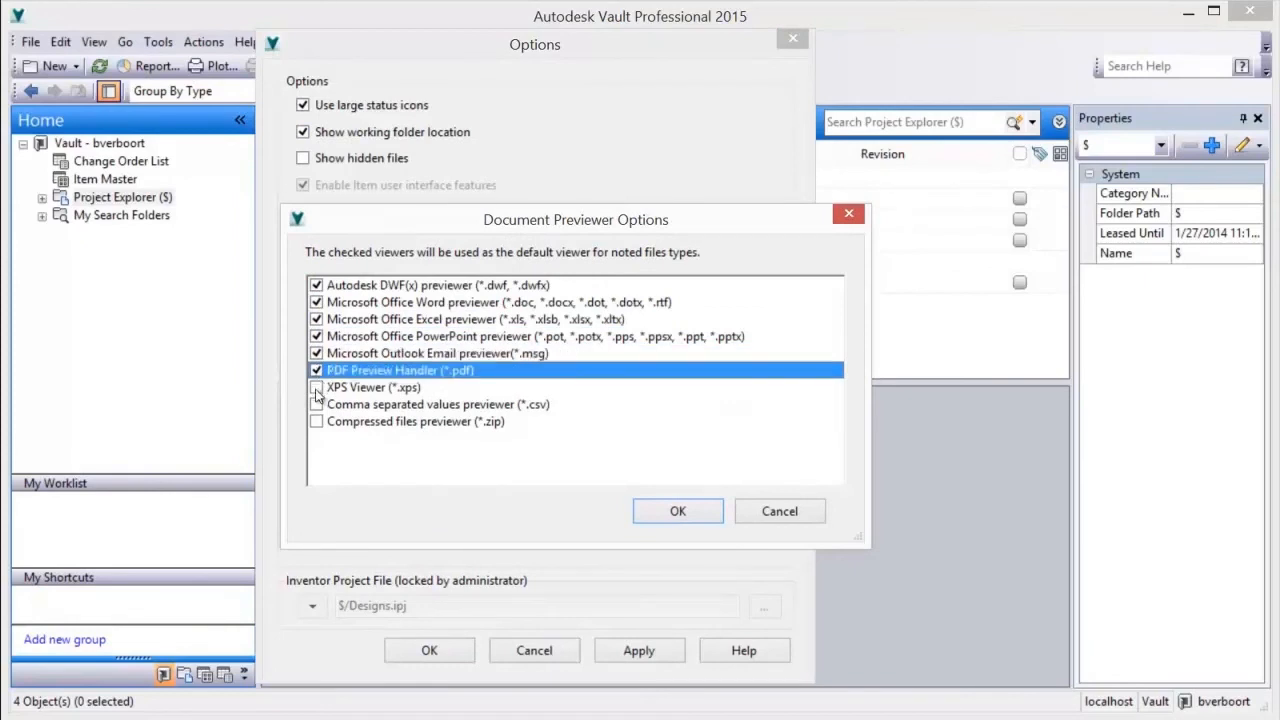
left_click(679, 512)
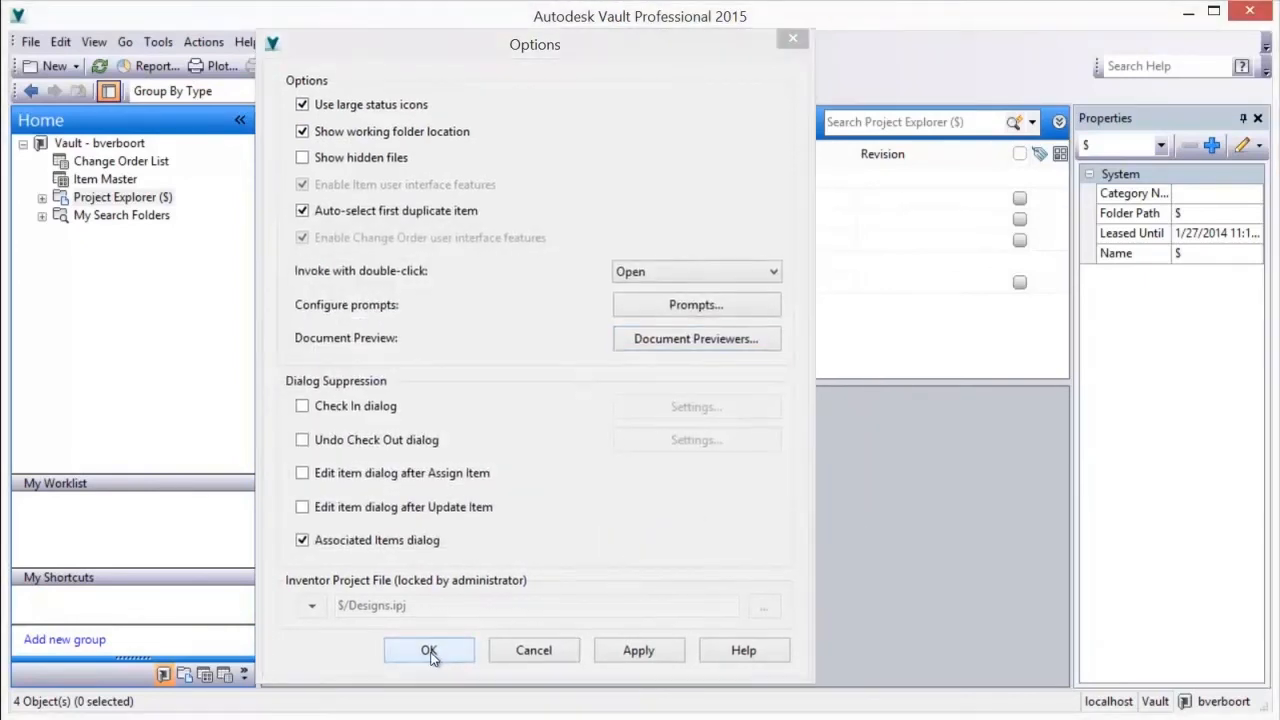
left_click(440, 652)
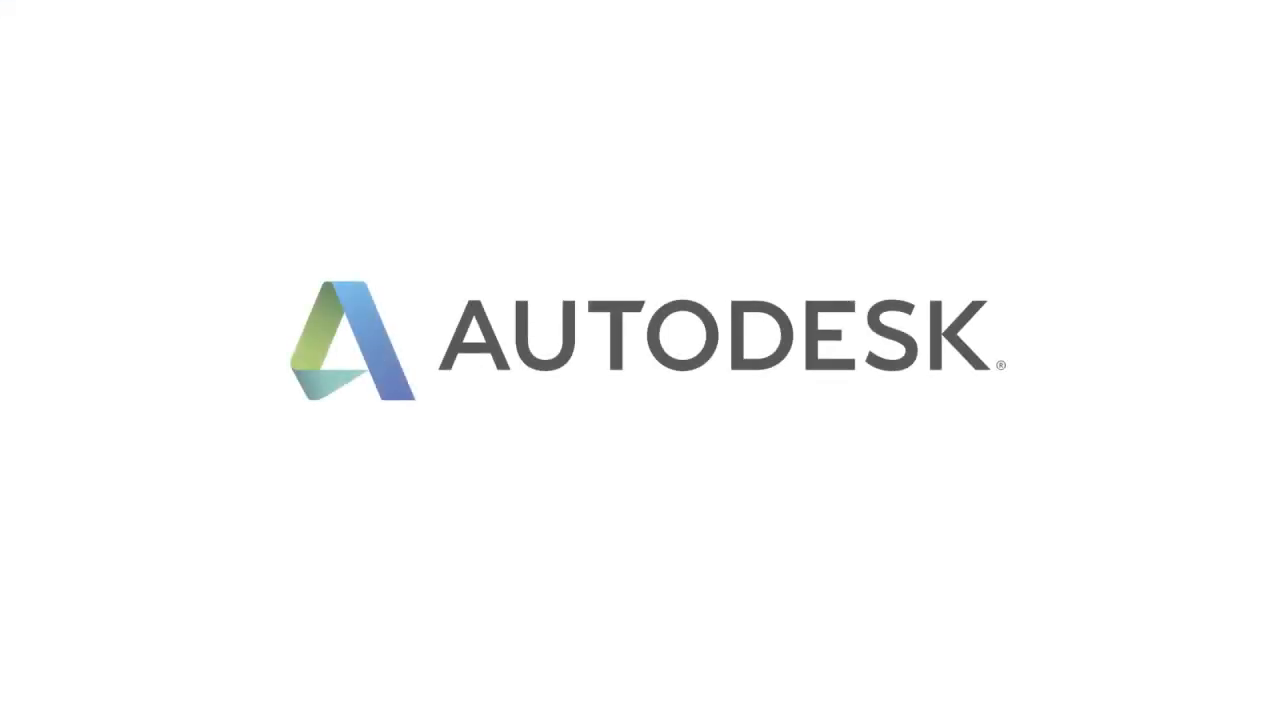